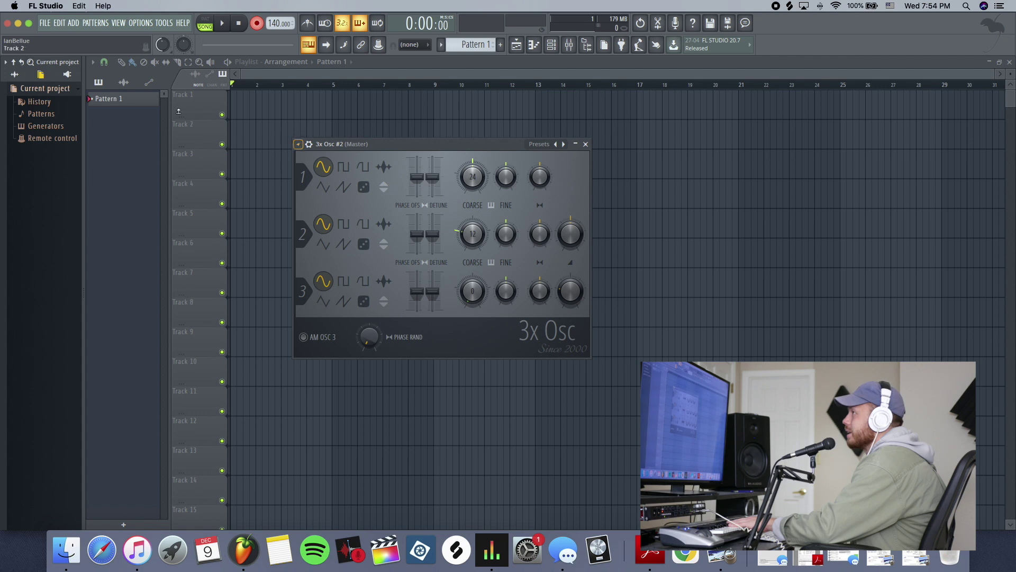
Step: Make oscillator 3 a saw and retune its coarse pitch, then fine-tune oscillator 2 and make it square
{"action": "left_click", "coordinate": [40, 75]}
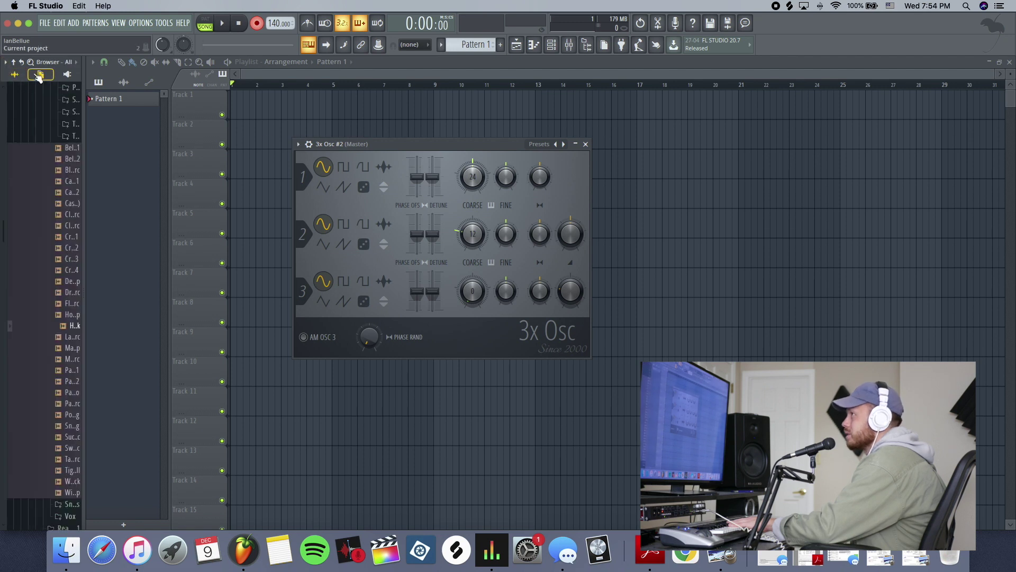
{"action": "left_click", "coordinate": [40, 75]}
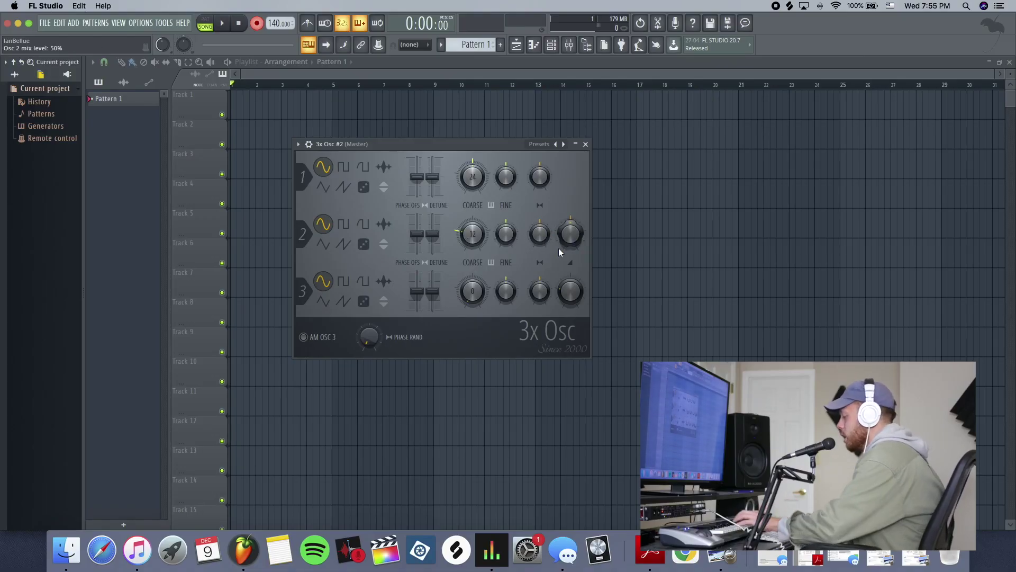
{"action": "left_click", "coordinate": [344, 302]}
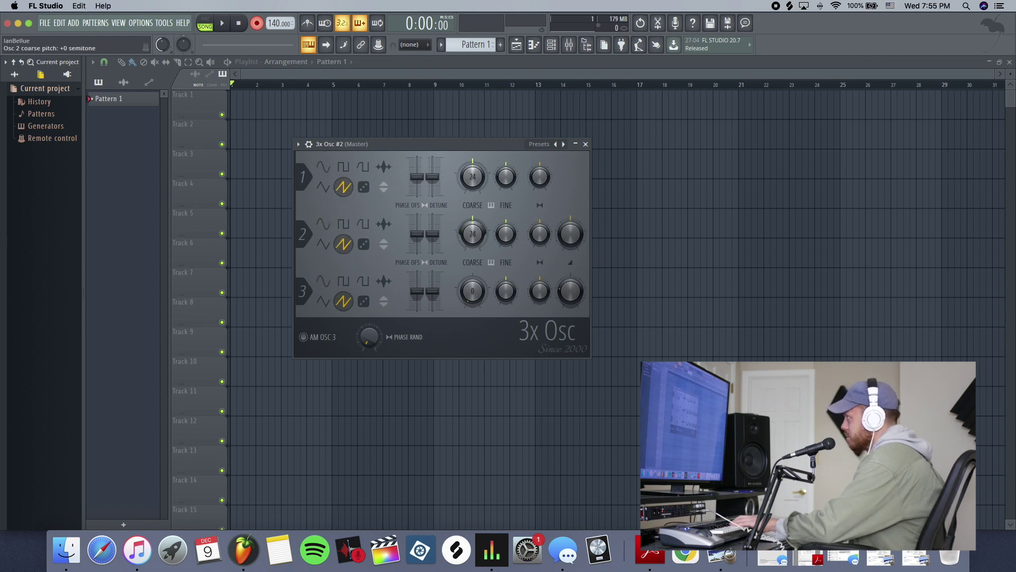
{"action": "left_click_drag", "start_coordinate": [473, 291], "coordinate": [504, 294]}
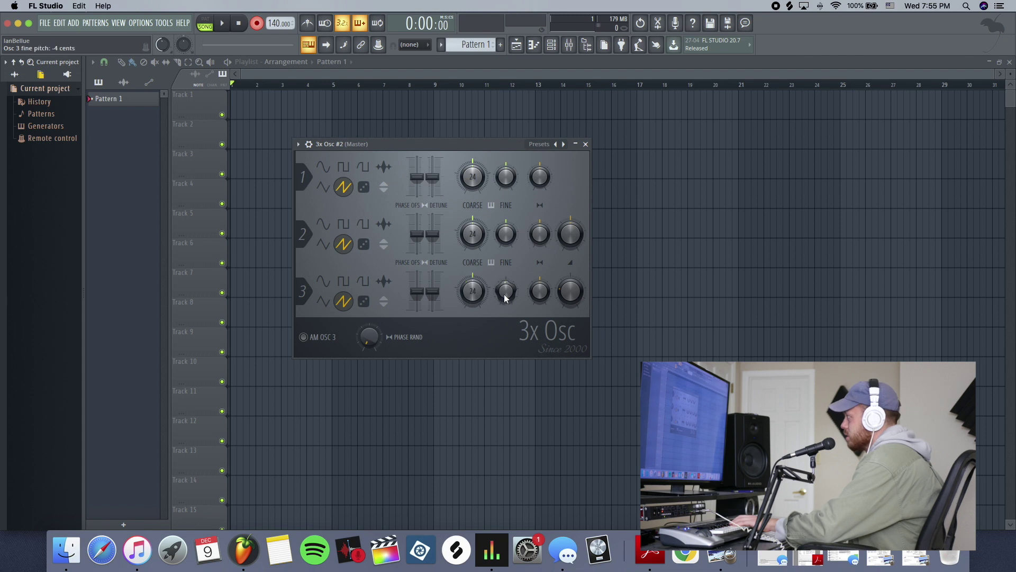
{"action": "left_click_drag", "start_coordinate": [507, 241], "coordinate": [507, 238]}
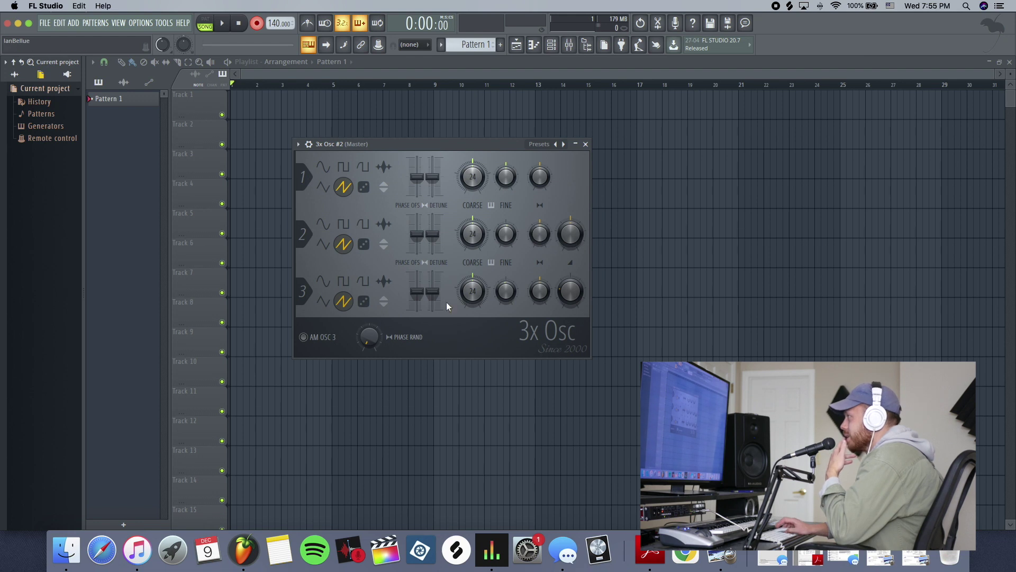
{"action": "left_click", "coordinate": [345, 226]}
Step: Make oscillators 3 and 1 square waves, enable a zero-attack volume envelope, and view Mod X
{"action": "left_click", "coordinate": [344, 282]}
{"action": "left_click", "coordinate": [344, 167]}
{"action": "left_click", "coordinate": [308, 144]}
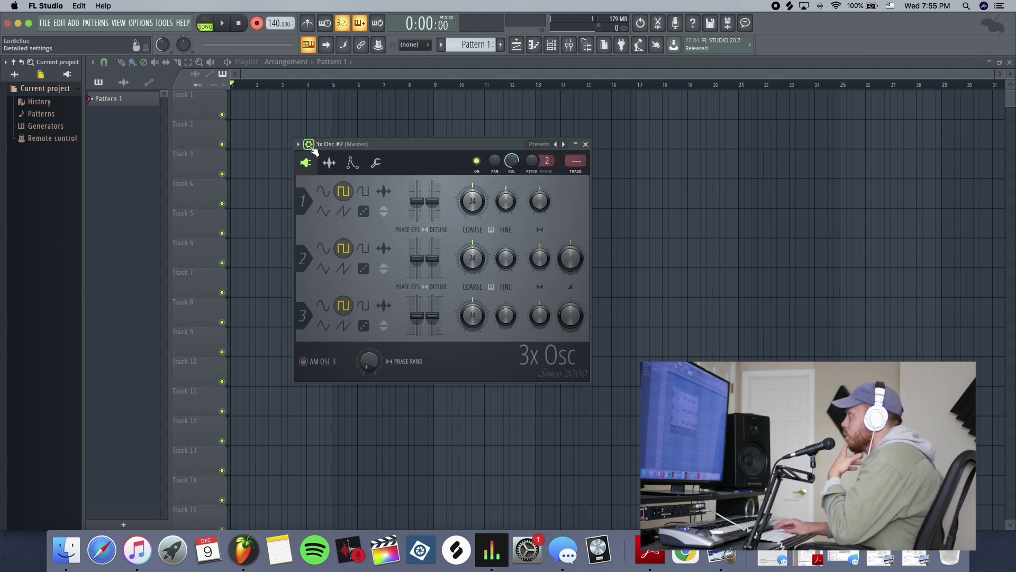
{"action": "left_click", "coordinate": [352, 163]}
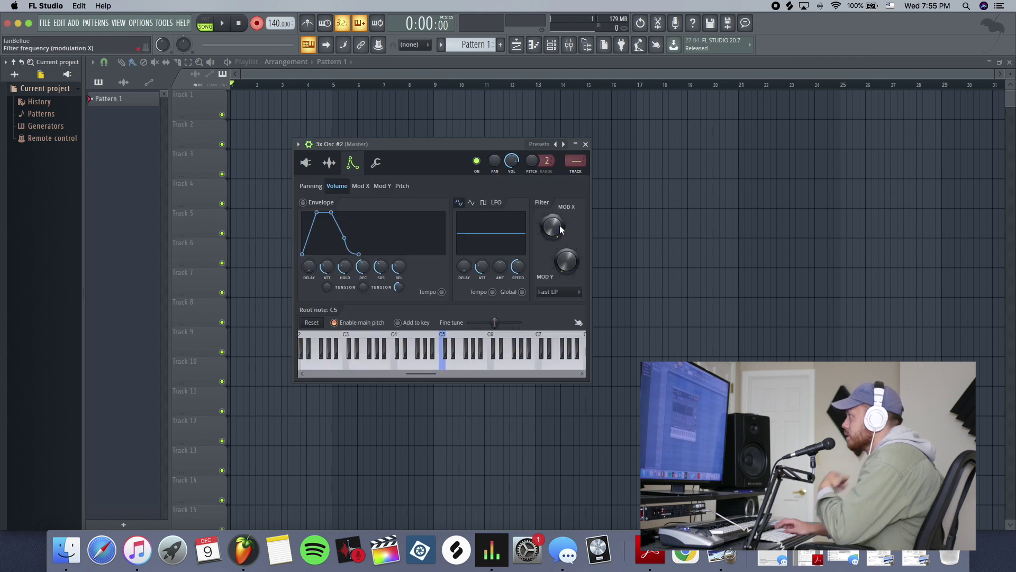
{"action": "left_click", "coordinate": [559, 291]}
{"action": "left_click", "coordinate": [551, 299]}
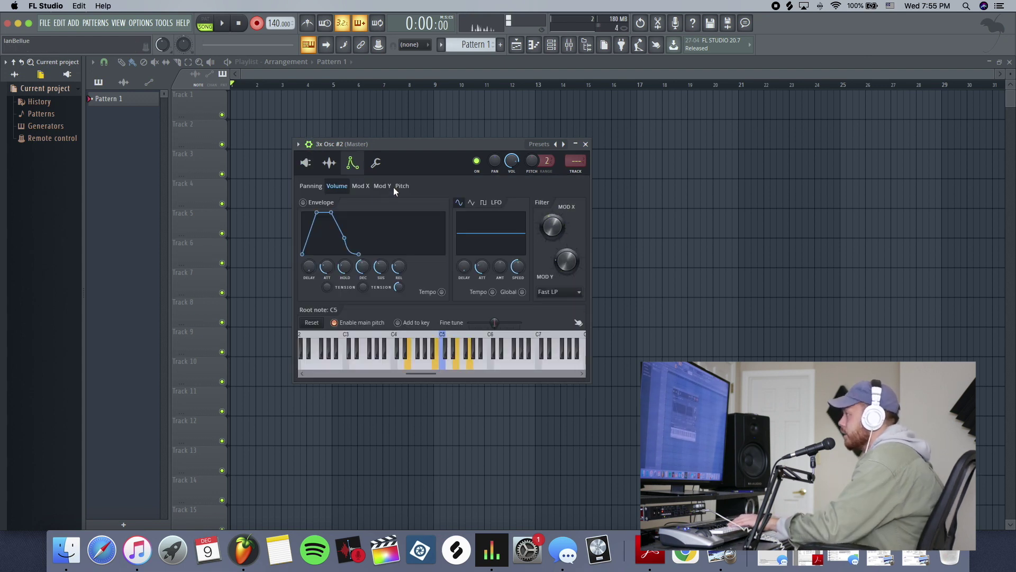
{"action": "left_click_drag", "start_coordinate": [327, 263], "coordinate": [329, 264]}
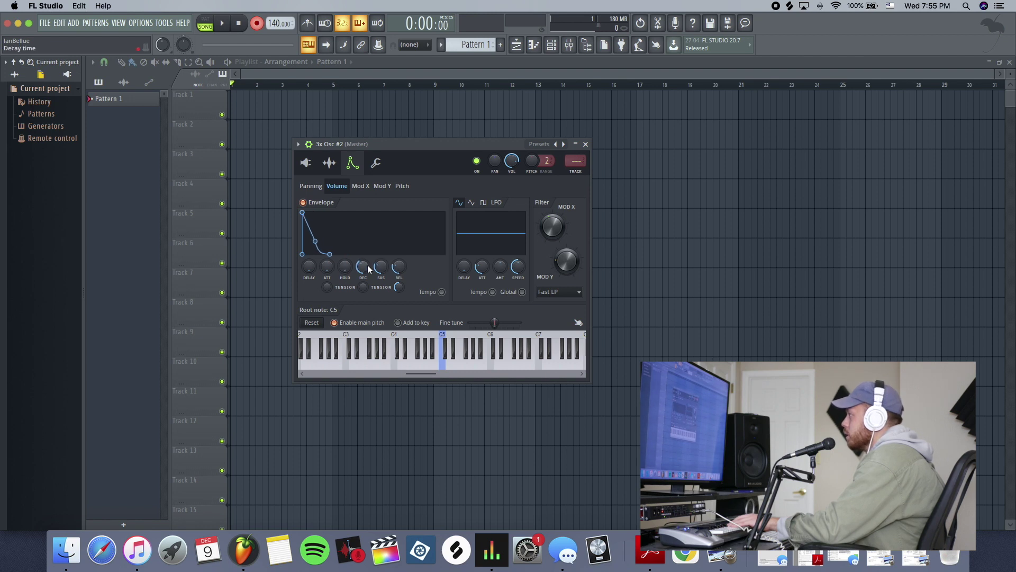
{"action": "left_click", "coordinate": [361, 186]}
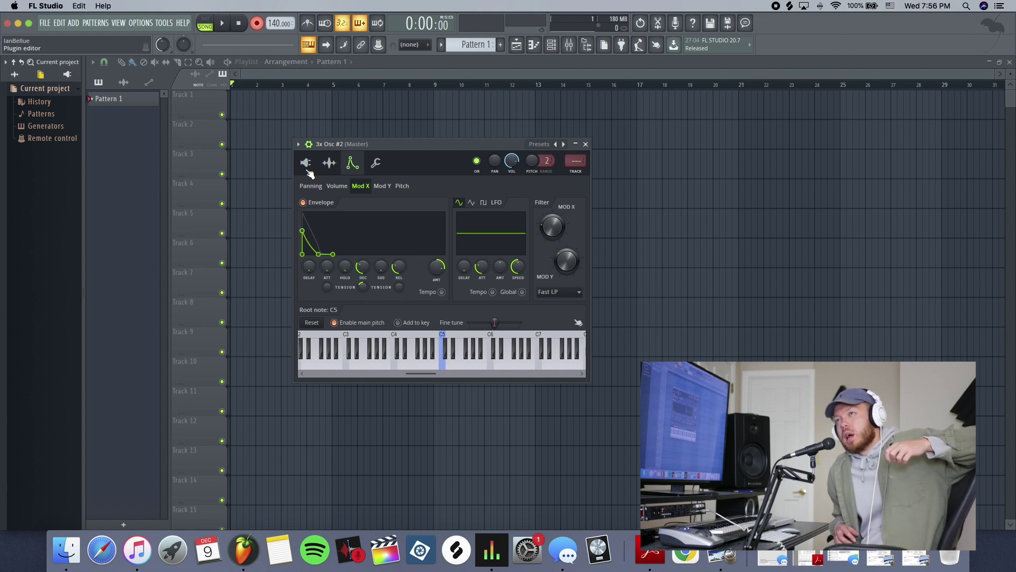
Step: Reset oscillator 3's coarse pitch to 0, make oscillators 2 and 3 sine waves, and zero their fine tuning
{"action": "left_click", "coordinate": [306, 163]}
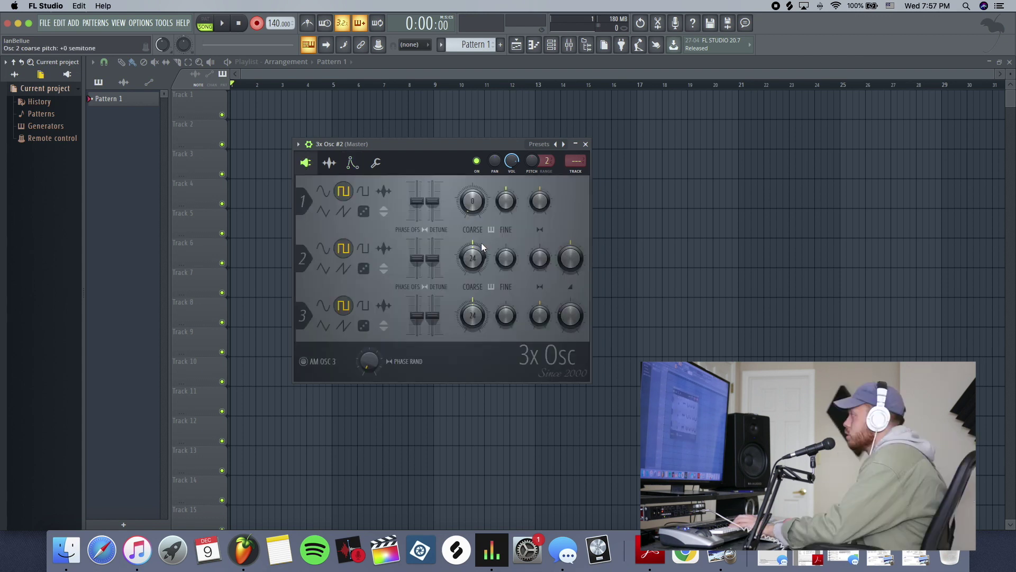
{"action": "left_click_drag", "start_coordinate": [472, 315], "coordinate": [472, 302]}
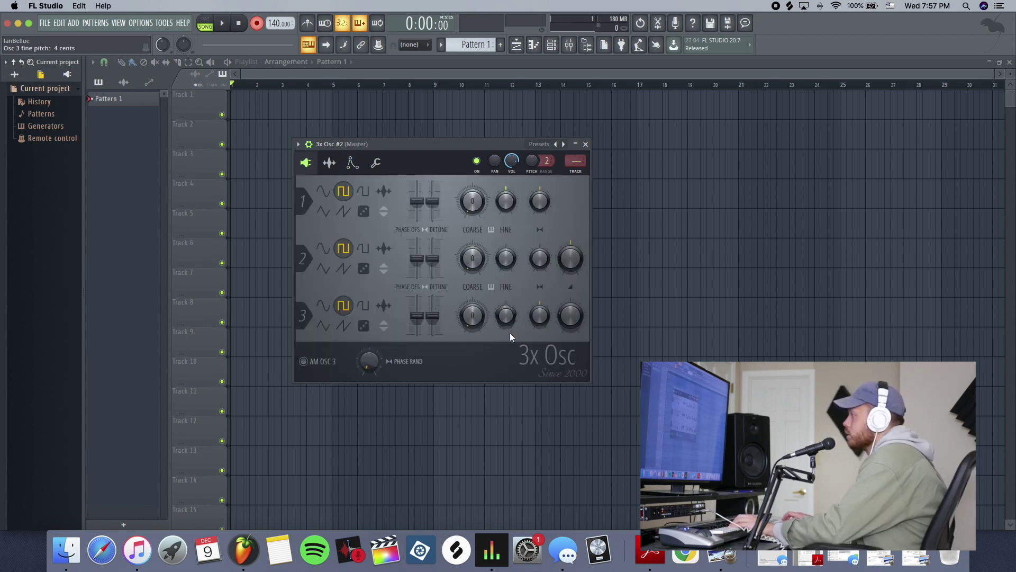
{"action": "left_click", "coordinate": [323, 305]}
{"action": "left_click", "coordinate": [322, 248]}
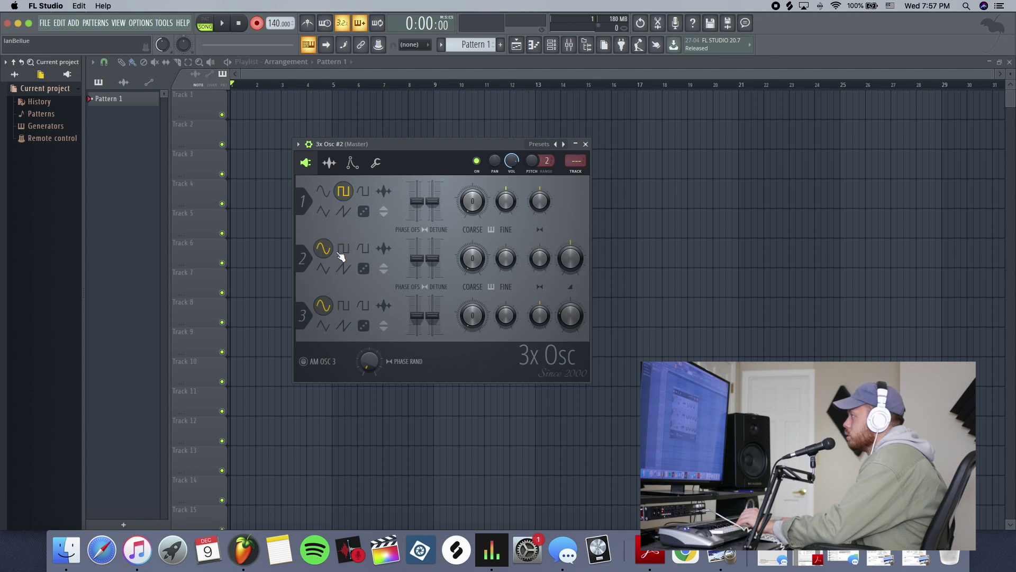
{"action": "right_click", "coordinate": [506, 314]}
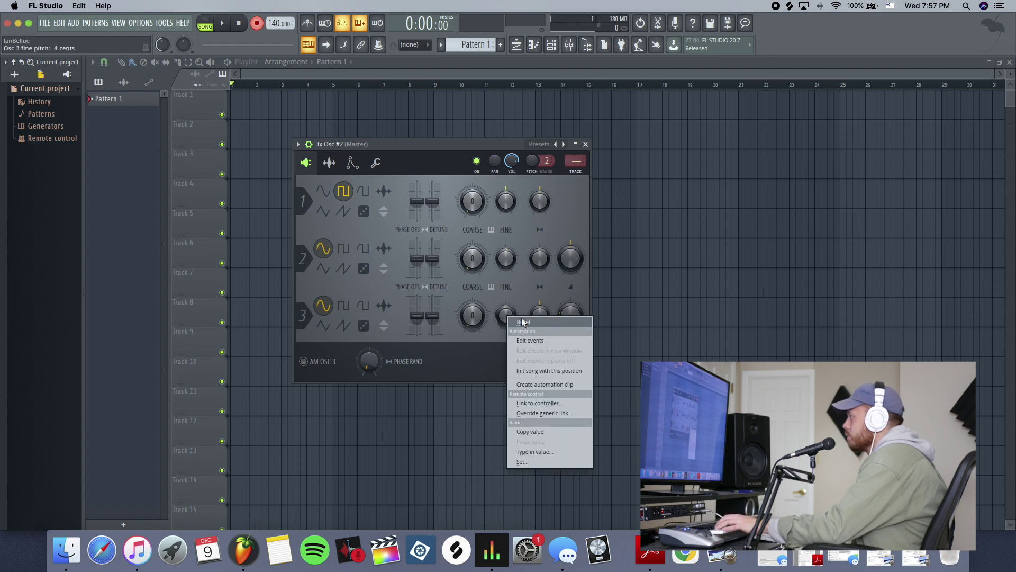
{"action": "left_click", "coordinate": [516, 323]}
{"action": "right_click", "coordinate": [501, 262]}
{"action": "left_click", "coordinate": [516, 275]}
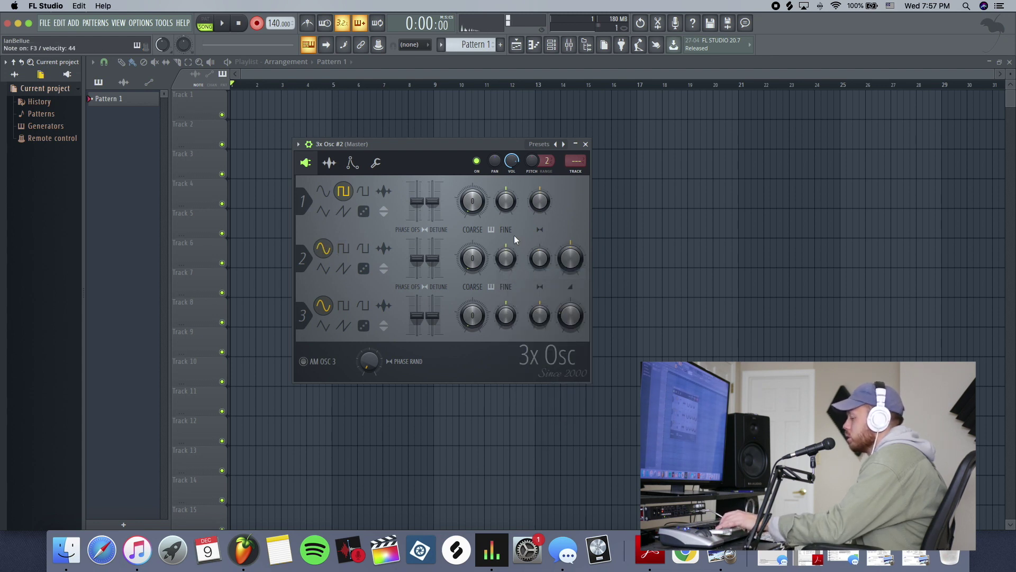
Step: Shape the pitch envelope to peak instantly and fall to zero sustain
{"action": "left_click", "coordinate": [353, 162]}
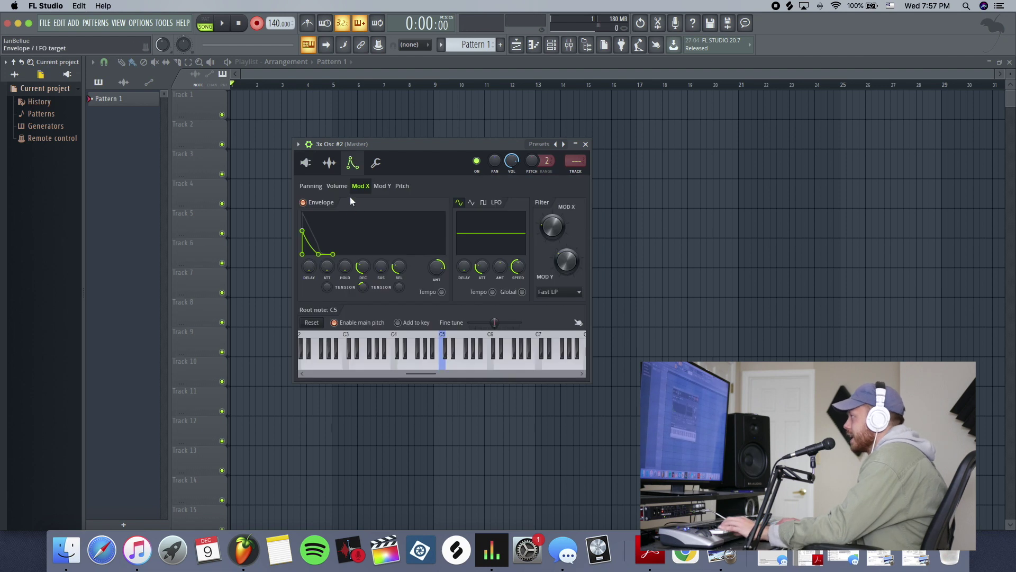
{"action": "left_click", "coordinate": [401, 186]}
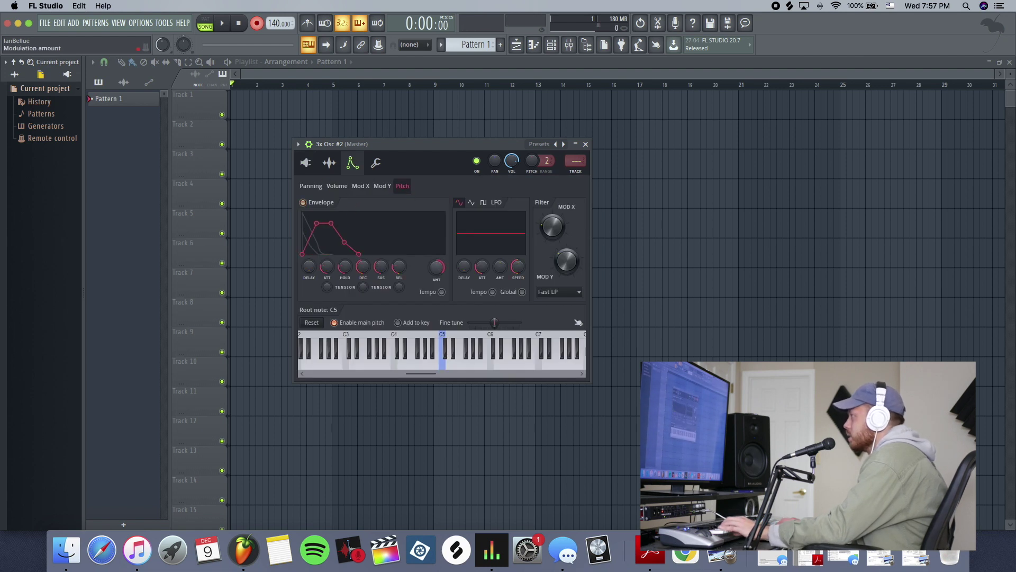
{"action": "left_click_drag", "start_coordinate": [333, 274], "coordinate": [345, 307]}
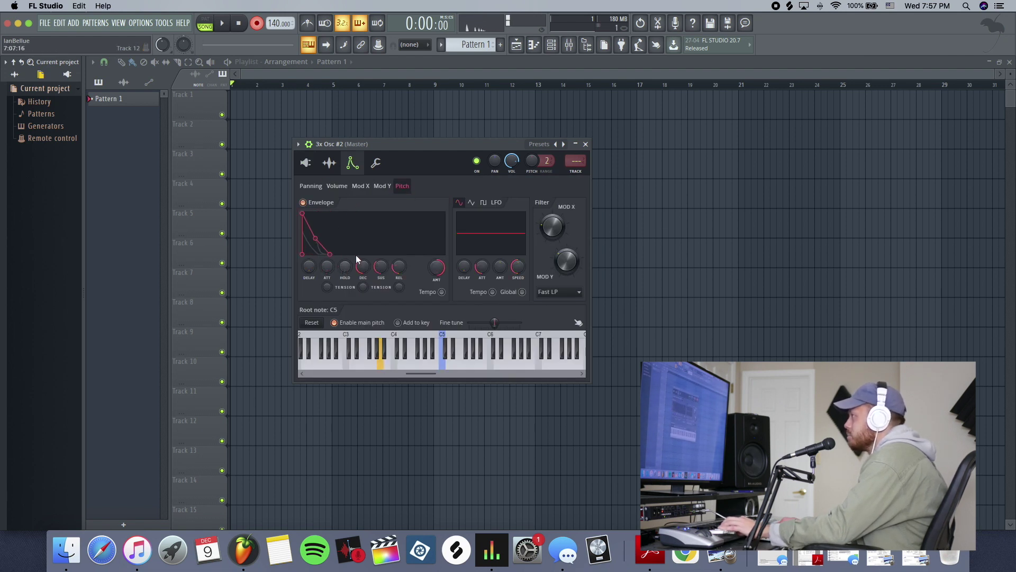
{"action": "left_click_drag", "start_coordinate": [381, 267], "coordinate": [365, 290]}
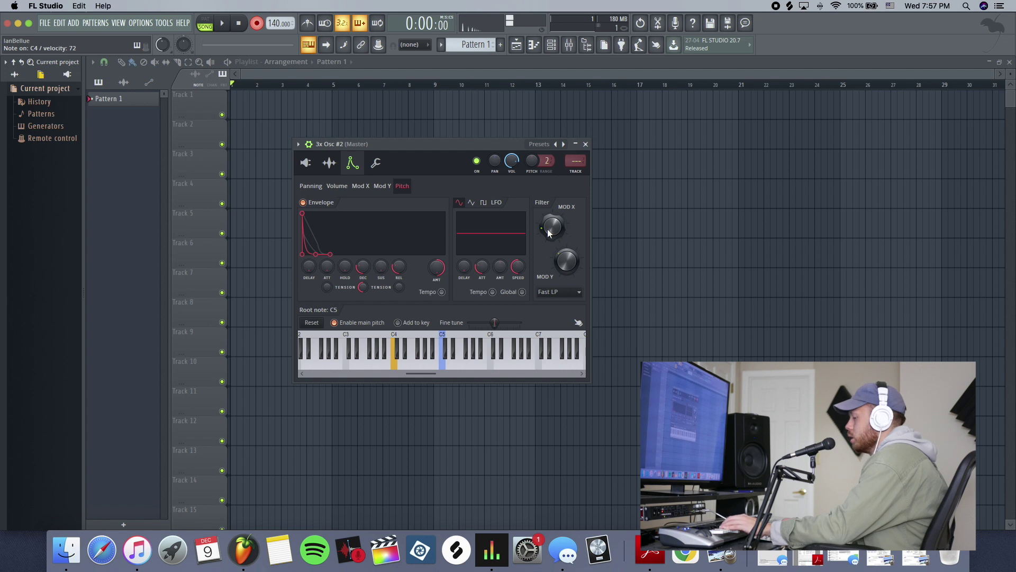
Step: Set the filter type to LPx2 and return to the Mod X envelope
{"action": "left_click", "coordinate": [559, 292]}
{"action": "left_click", "coordinate": [561, 280]}
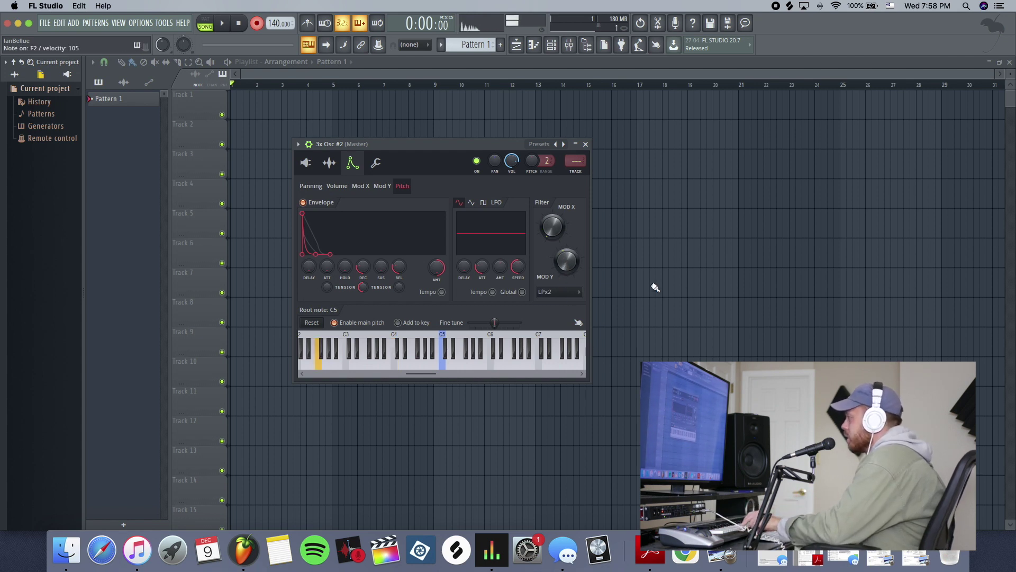
{"action": "left_click", "coordinate": [556, 291]}
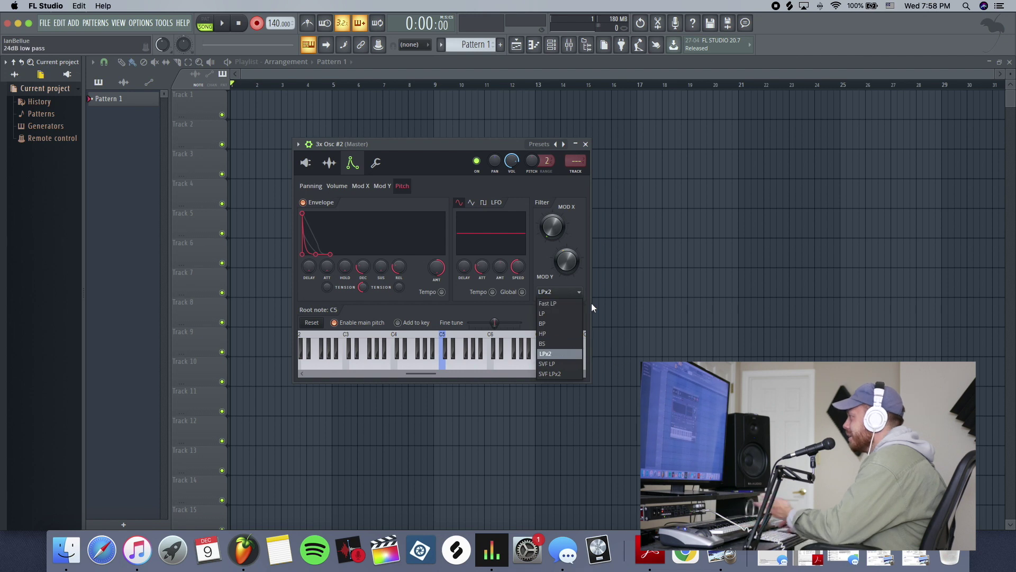
{"action": "left_click", "coordinate": [570, 352]}
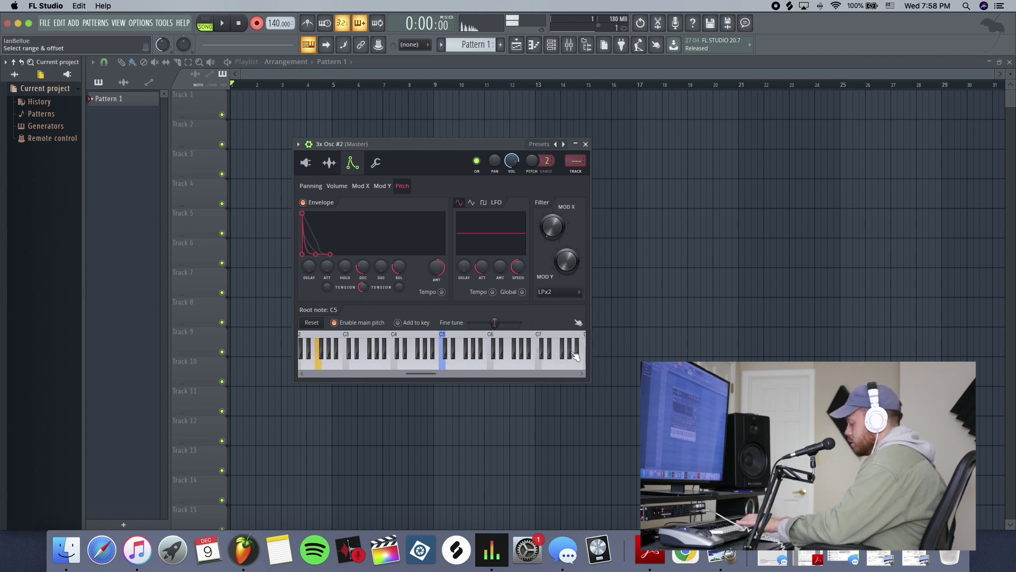
{"action": "left_click", "coordinate": [553, 229]}
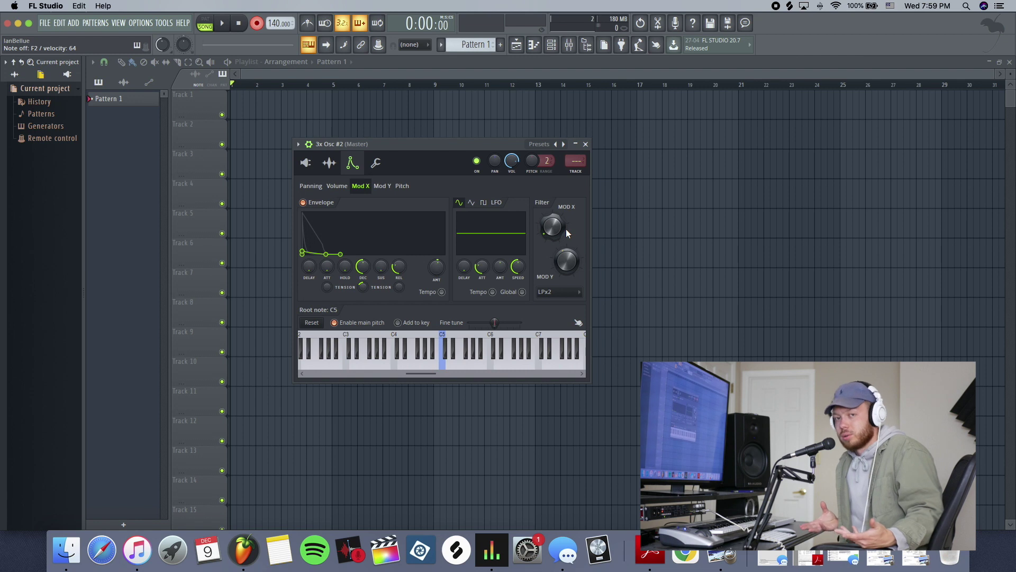
{"action": "left_click", "coordinate": [119, 23]}
Step: Add a Sytrus instrument, close the 3x Osc window, and move Sytrus up and right
{"action": "mouse_move", "coordinate": [140, 23]}
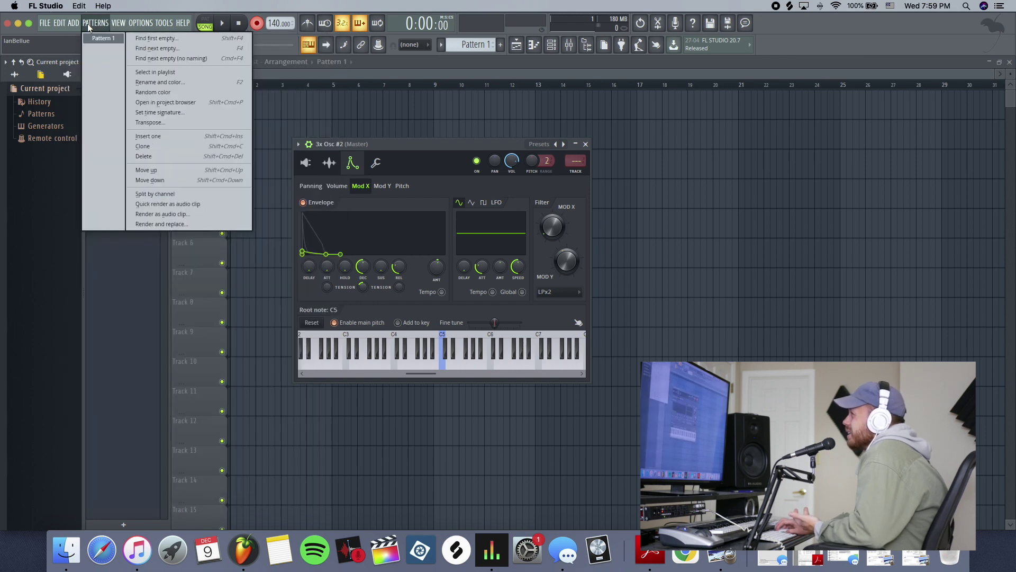
{"action": "mouse_move", "coordinate": [89, 24]}
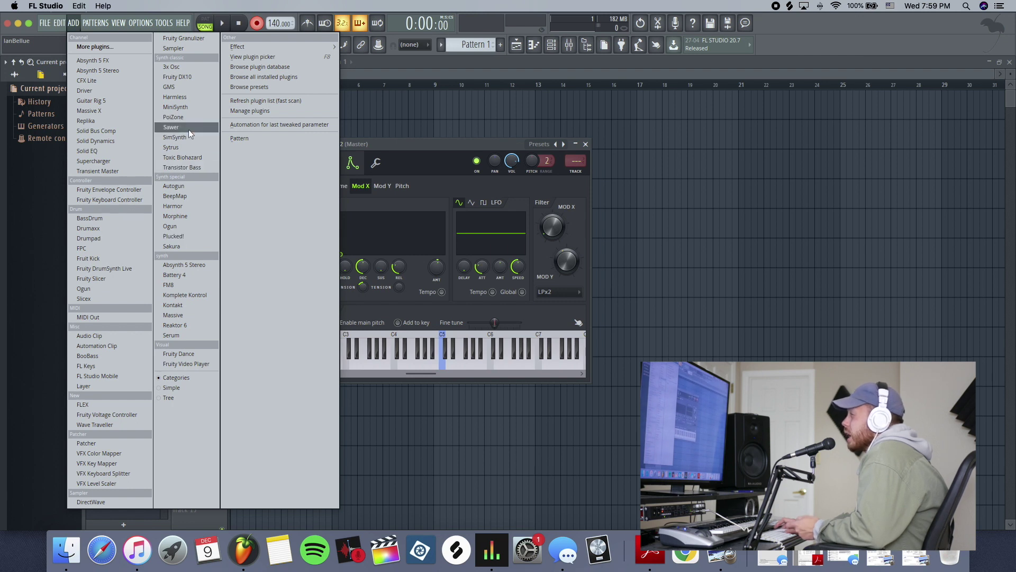
{"action": "left_click", "coordinate": [173, 148]}
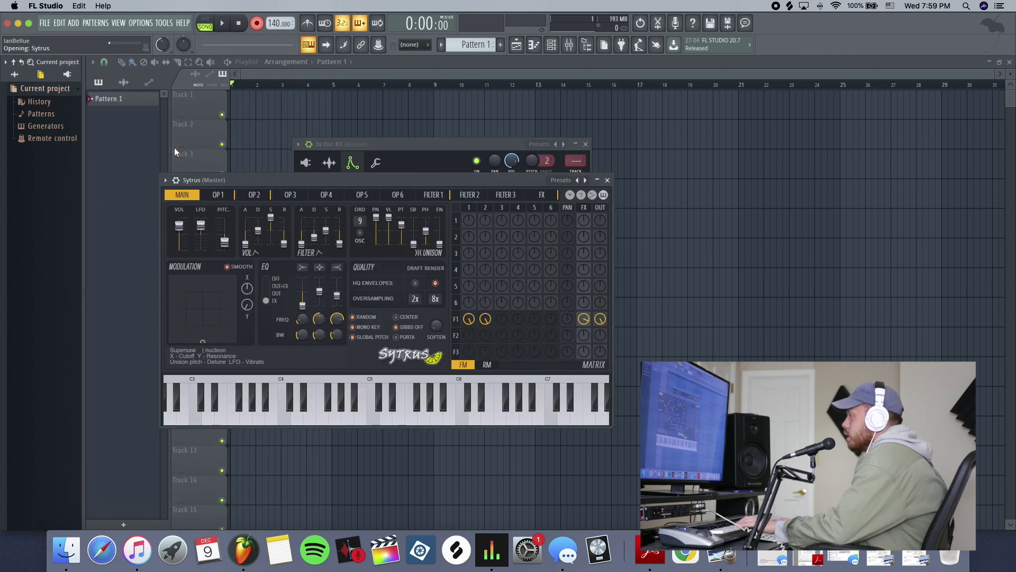
{"action": "left_click", "coordinate": [589, 146]}
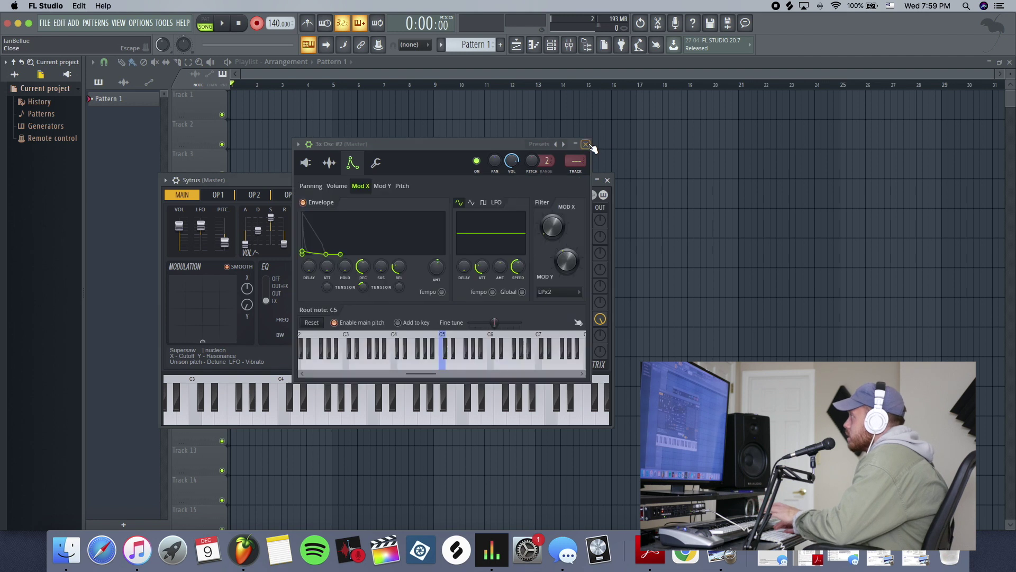
{"action": "left_click", "coordinate": [585, 144]}
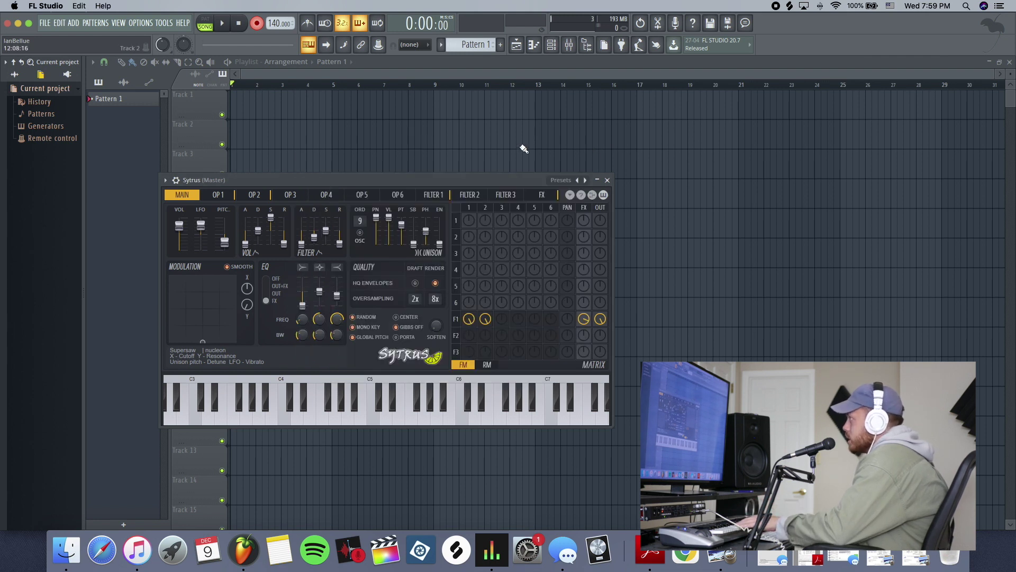
{"action": "left_click_drag", "start_coordinate": [445, 178], "coordinate": [551, 157]}
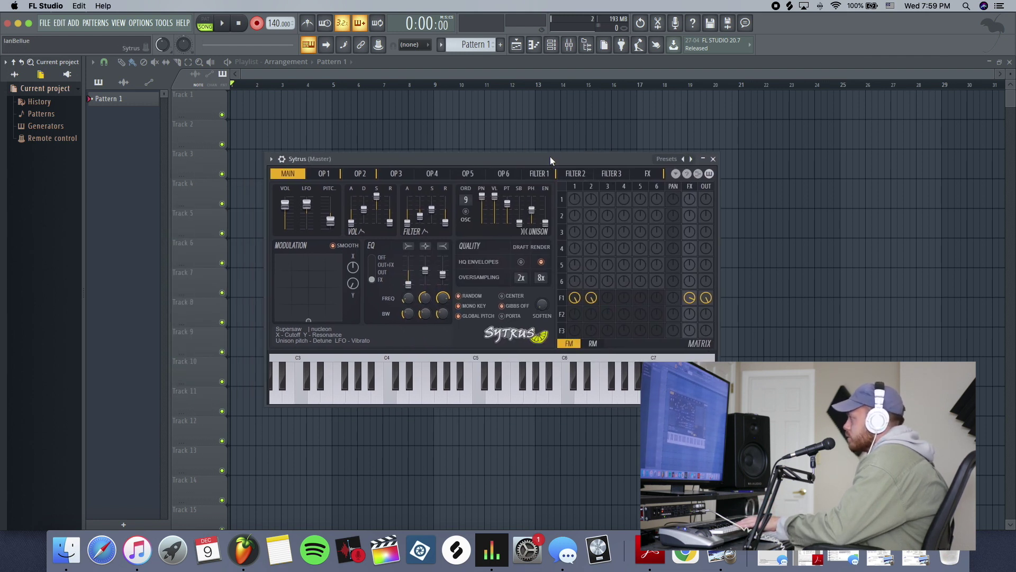
Step: Load Sytrus's Modified bell preset, then step on to Atlan and view the full preset list
{"action": "left_click", "coordinate": [272, 159]}
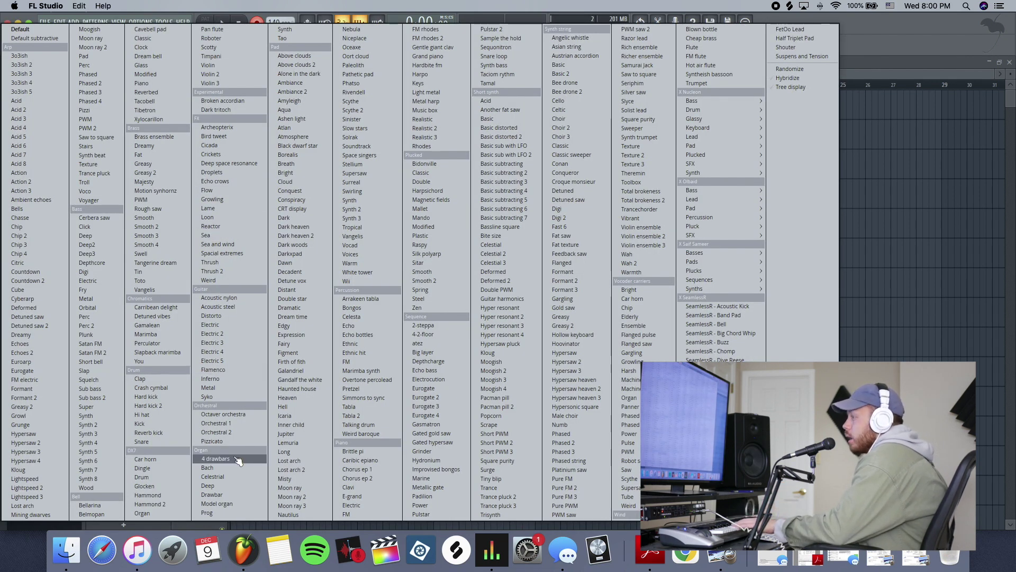
{"action": "left_click", "coordinate": [147, 75]}
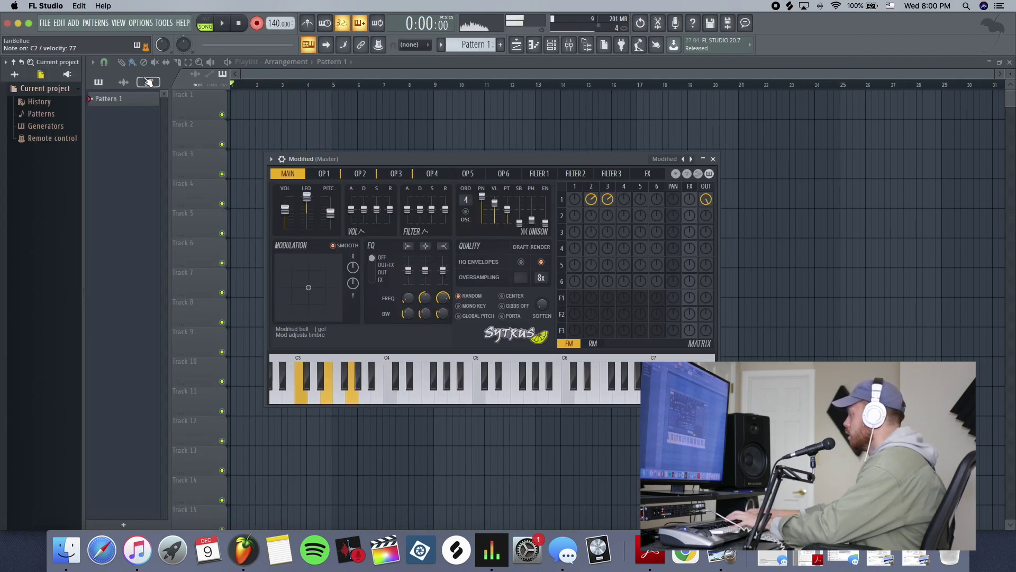
{"action": "scroll", "coordinate": [373, 156], "scroll_direction": "down", "scroll_amount": 1}
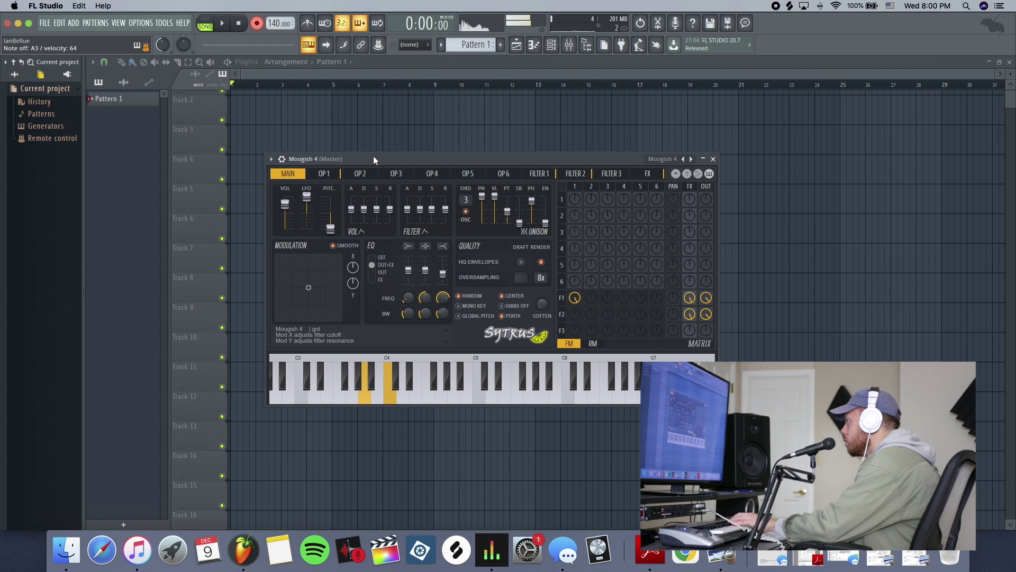
{"action": "scroll", "coordinate": [307, 159], "scroll_direction": "down", "scroll_amount": 1}
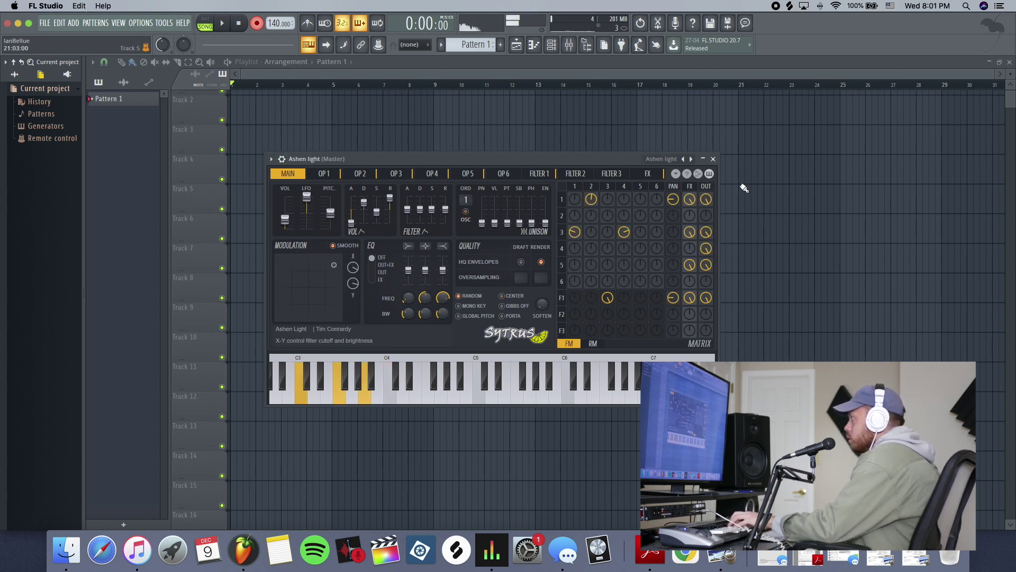
{"action": "left_click", "coordinate": [691, 160]}
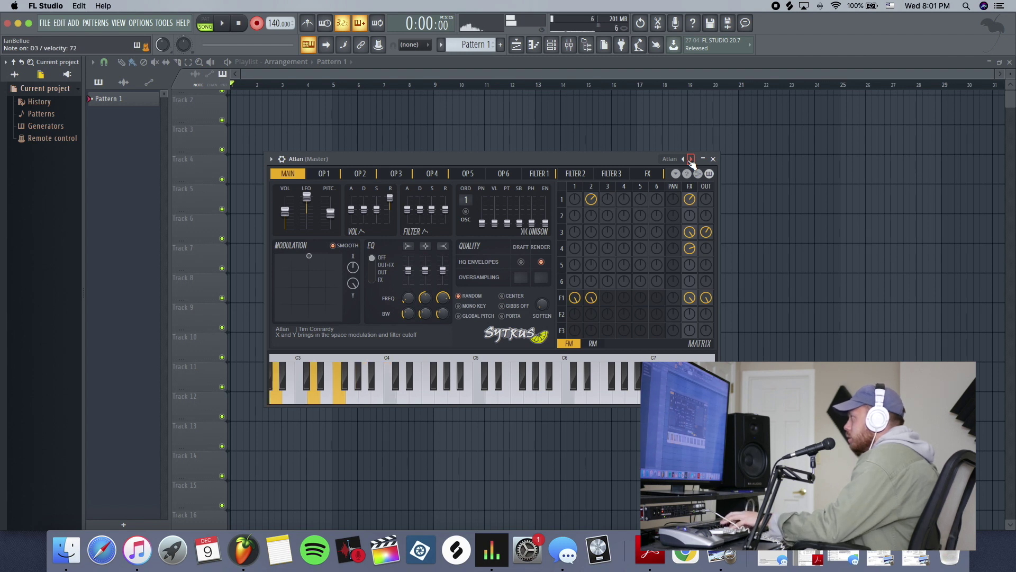
{"action": "left_click", "coordinate": [271, 158]}
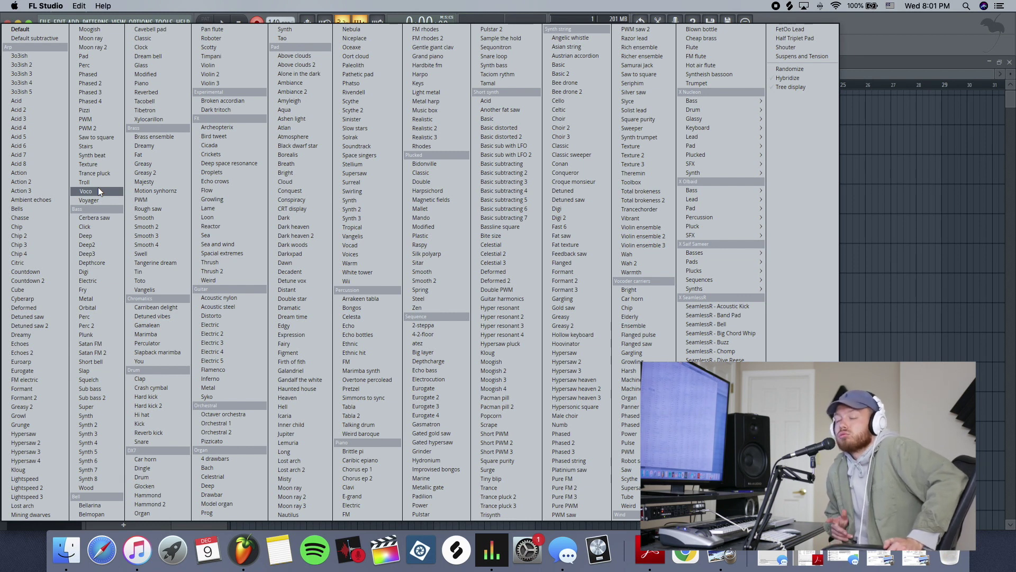
{"action": "left_click", "coordinate": [71, 21]}
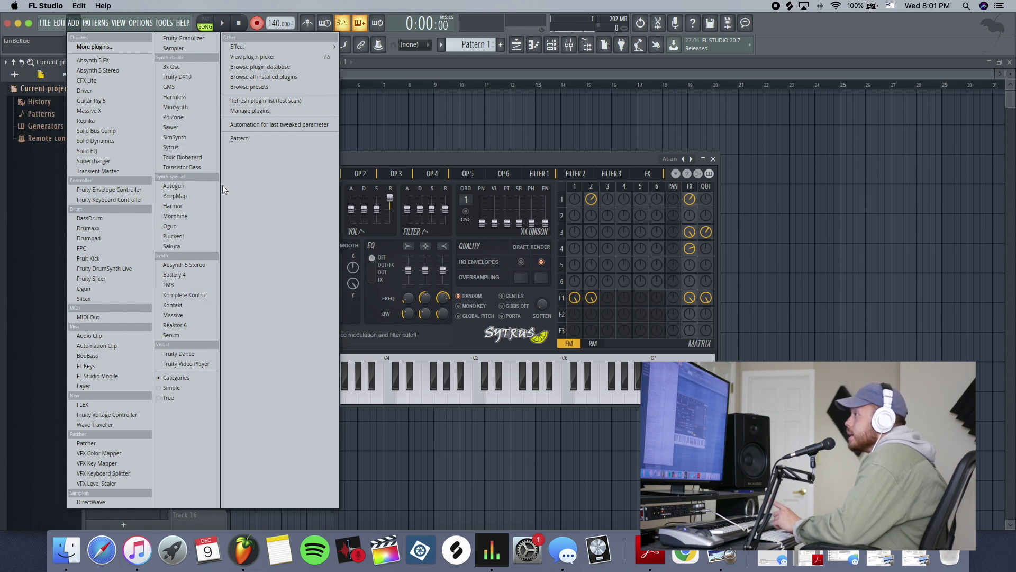
Step: Add FLEX and audition presets from Dark Chocolate and 7th Soul through Flux Navigator
{"action": "left_click", "coordinate": [124, 403]}
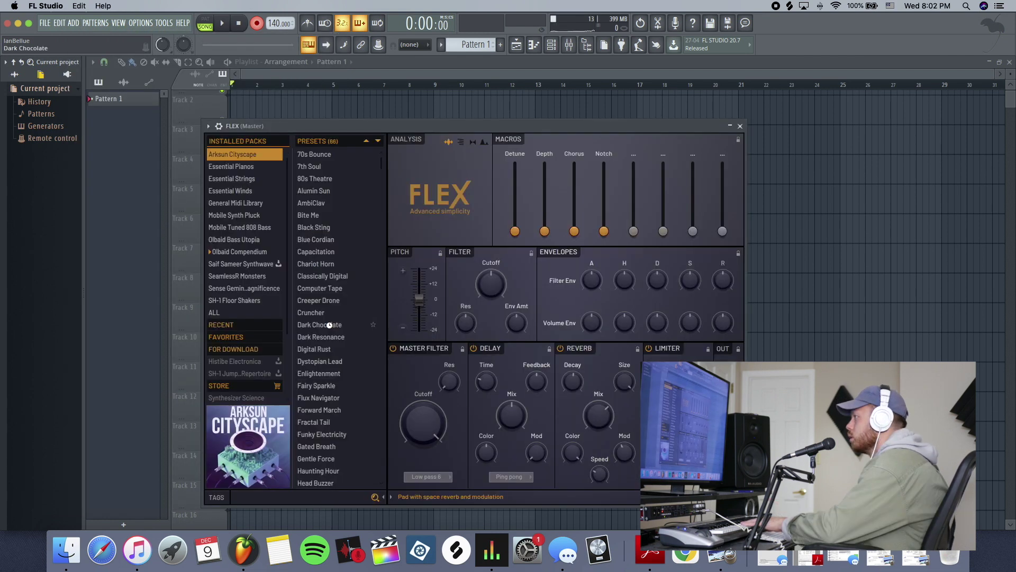
{"action": "left_click", "coordinate": [329, 325]}
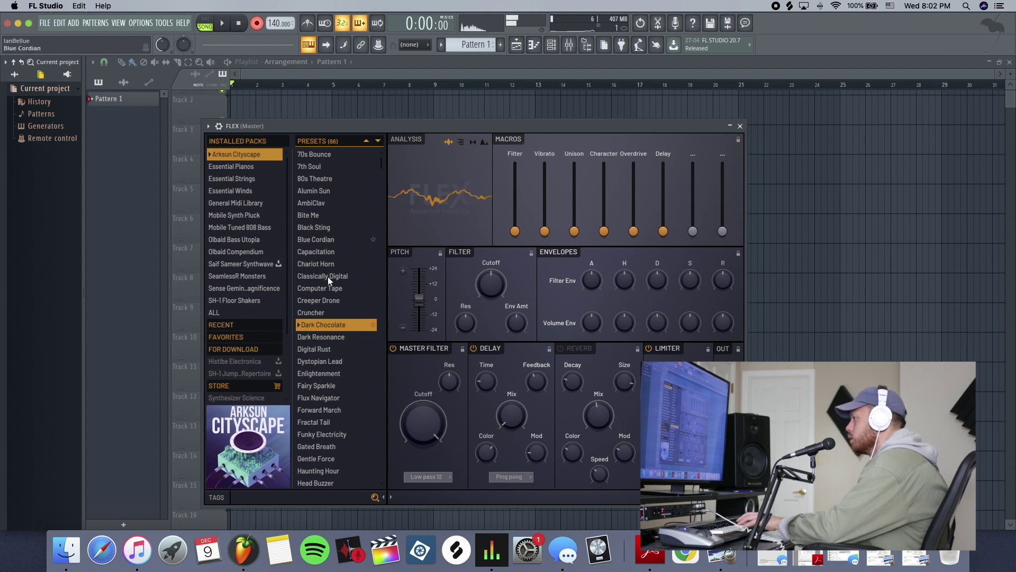
{"action": "left_click", "coordinate": [347, 349]}
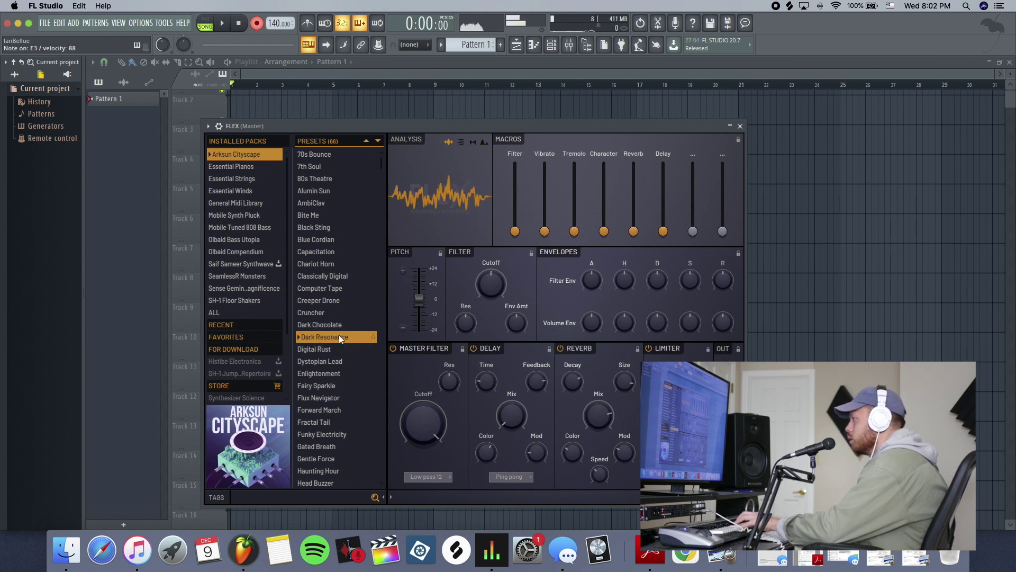
{"action": "left_click", "coordinate": [335, 365]}
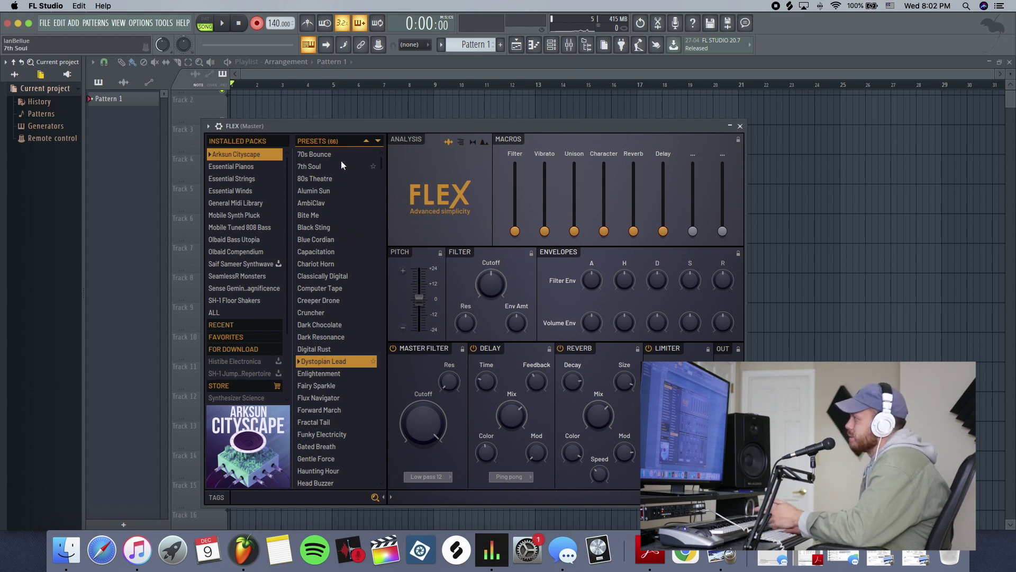
{"action": "left_click", "coordinate": [317, 165]}
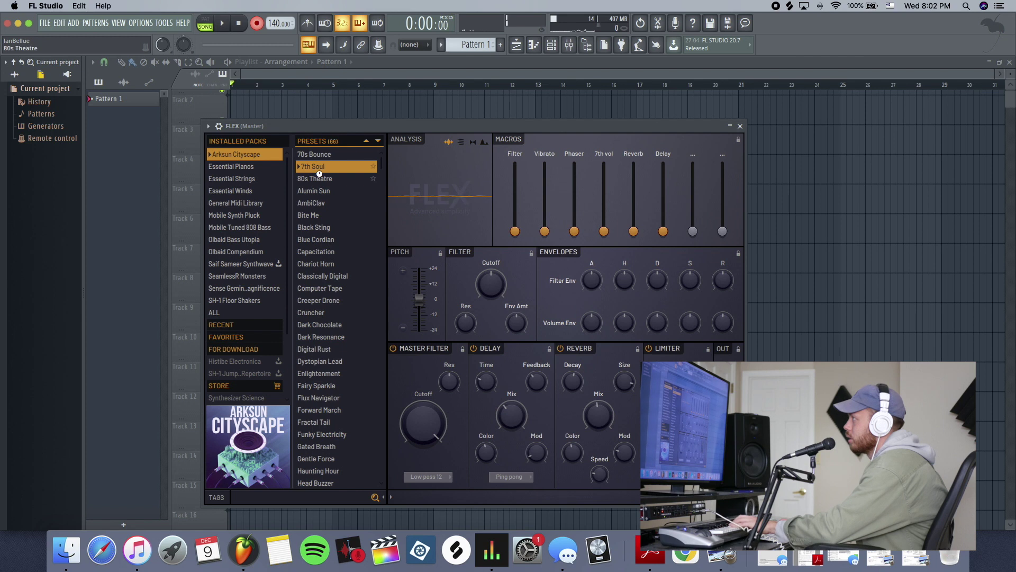
{"action": "left_click", "coordinate": [319, 178]}
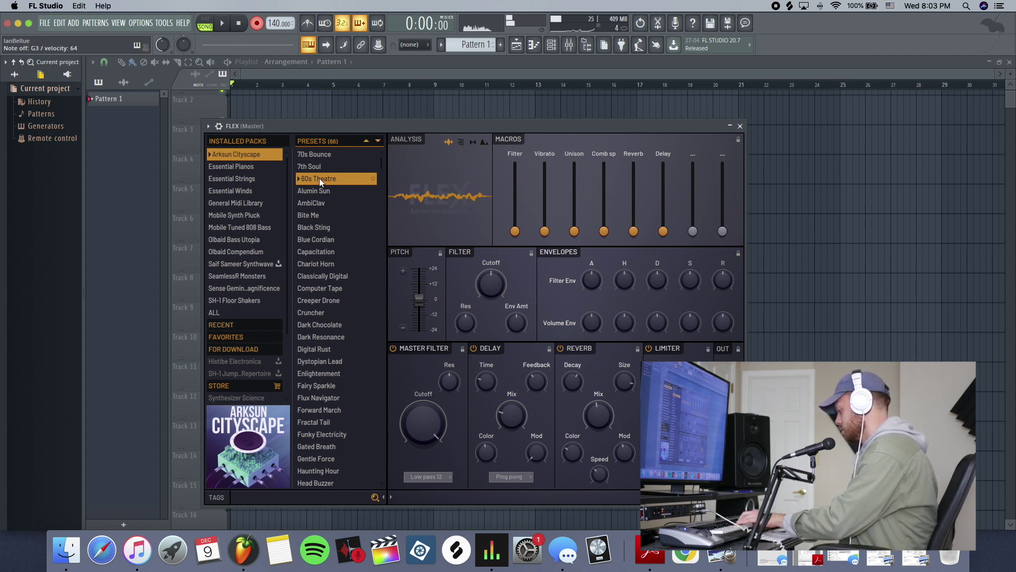
{"action": "left_click", "coordinate": [329, 373]}
{"action": "left_click", "coordinate": [334, 385]}
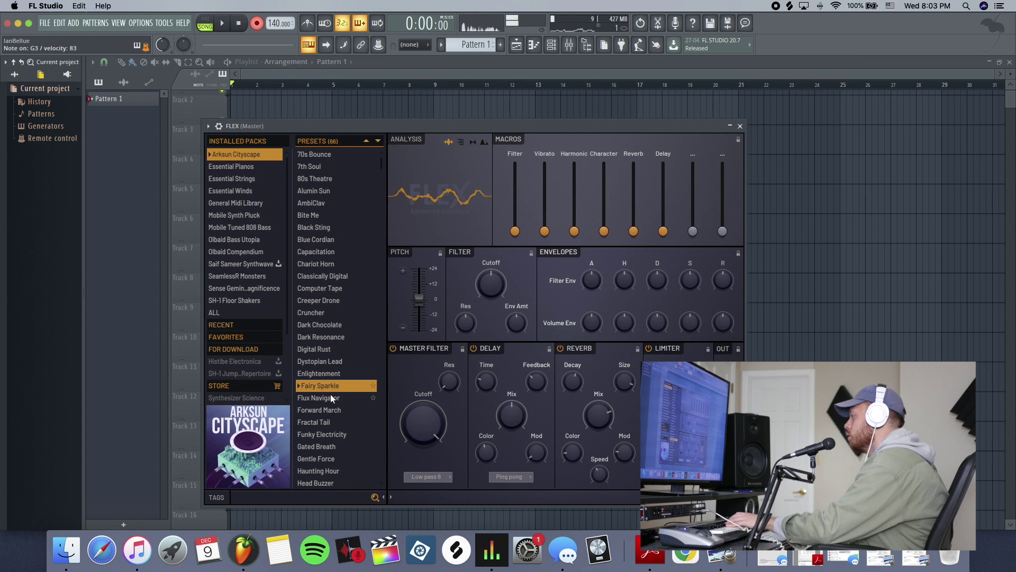
{"action": "left_click", "coordinate": [330, 397]}
{"action": "scroll", "coordinate": [327, 412], "scroll_direction": "down", "scroll_amount": 5}
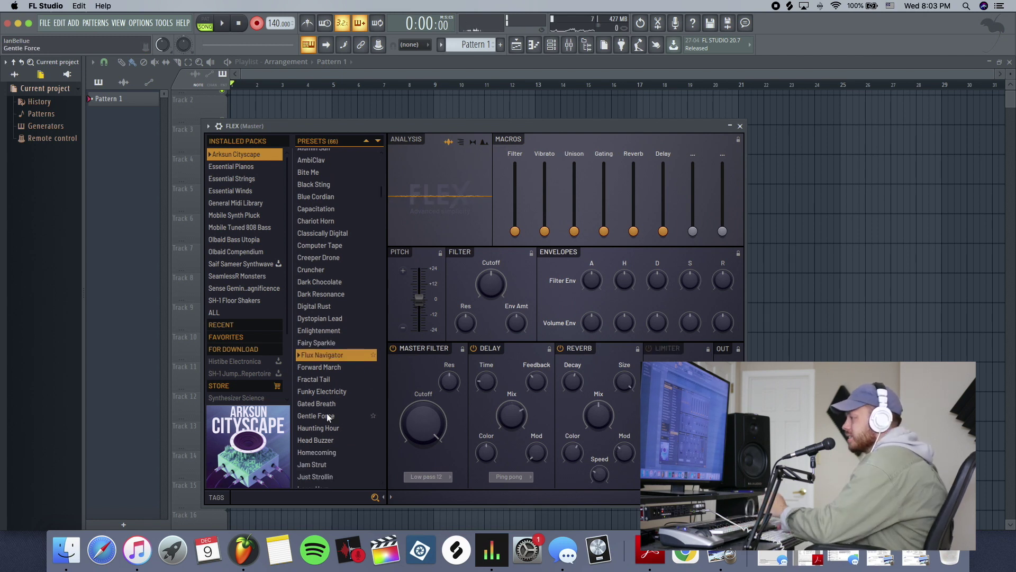
Step: Switch FLEX to the Essential Strings pack and settle on the Cellos Pizzicato preset
{"action": "left_click", "coordinate": [235, 252]}
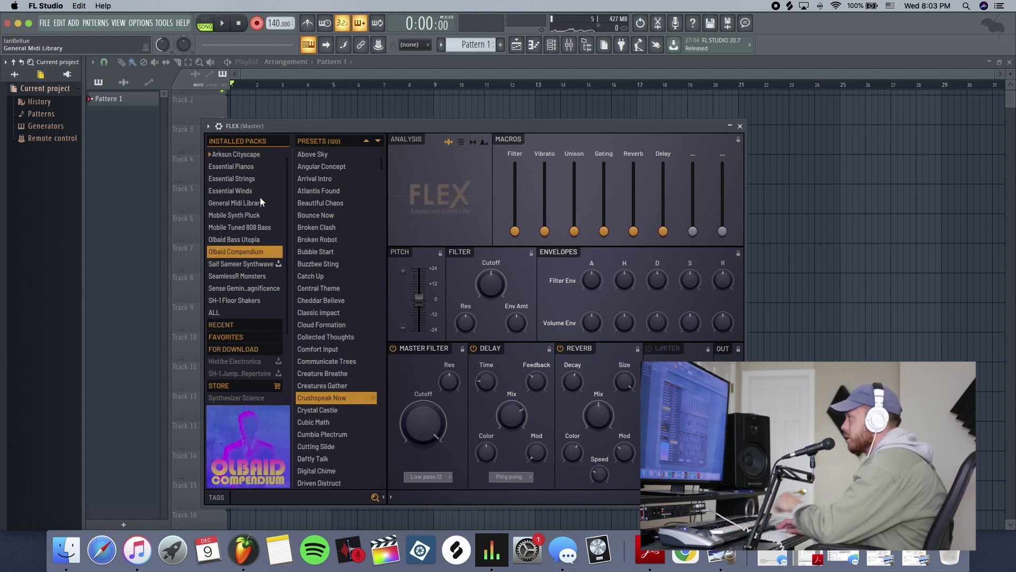
{"action": "left_click", "coordinate": [281, 180]}
{"action": "left_click", "coordinate": [324, 180]}
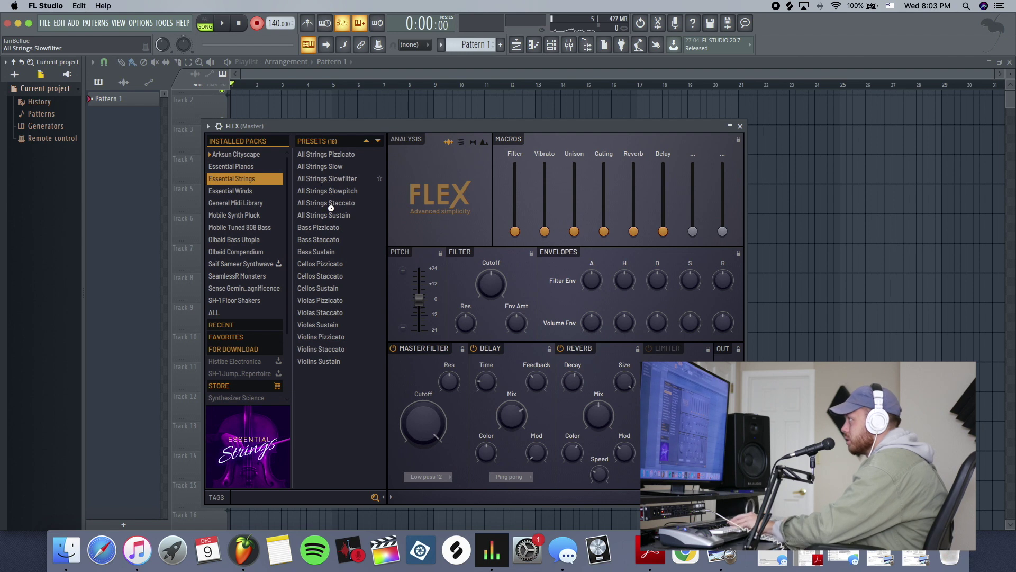
{"action": "left_click", "coordinate": [329, 240]}
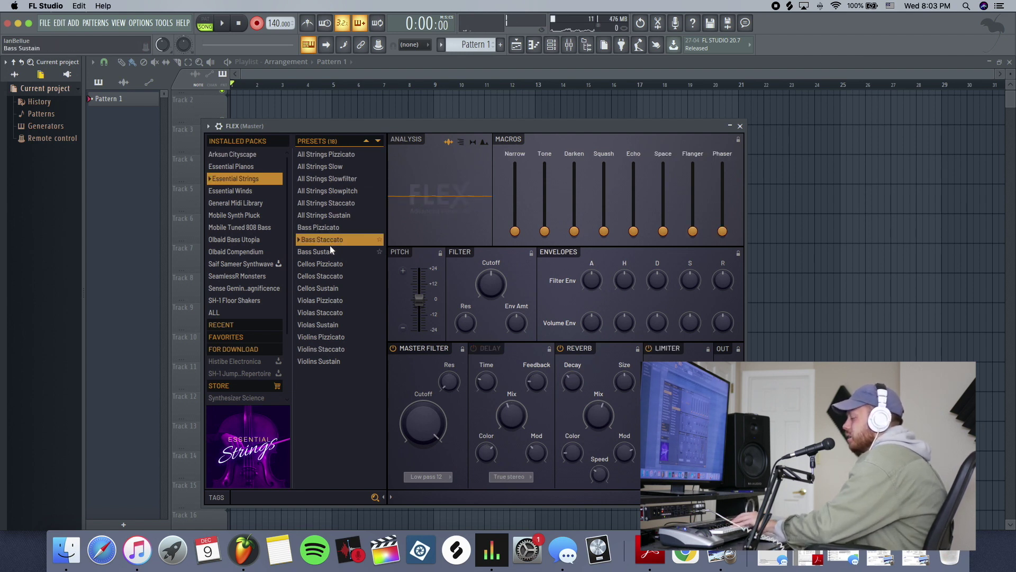
{"action": "left_click", "coordinate": [327, 263]}
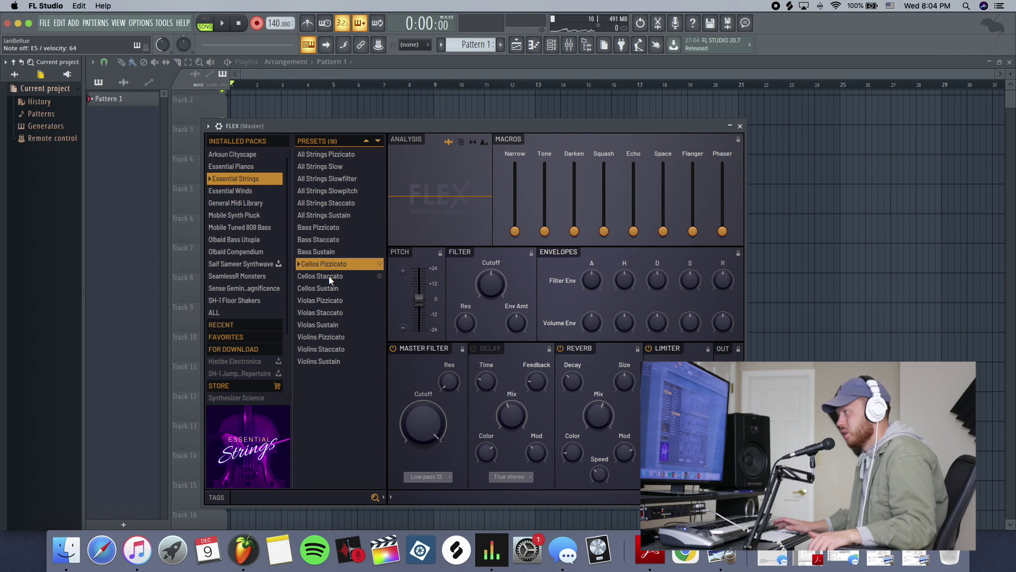
{"action": "left_click", "coordinate": [140, 22]}
{"action": "left_click", "coordinate": [66, 23]}
Step: Add Autogun and cycle through Big cowbell, Phat whistle 2 and Symphonic aura to Quiet honk
{"action": "left_click", "coordinate": [73, 23]}
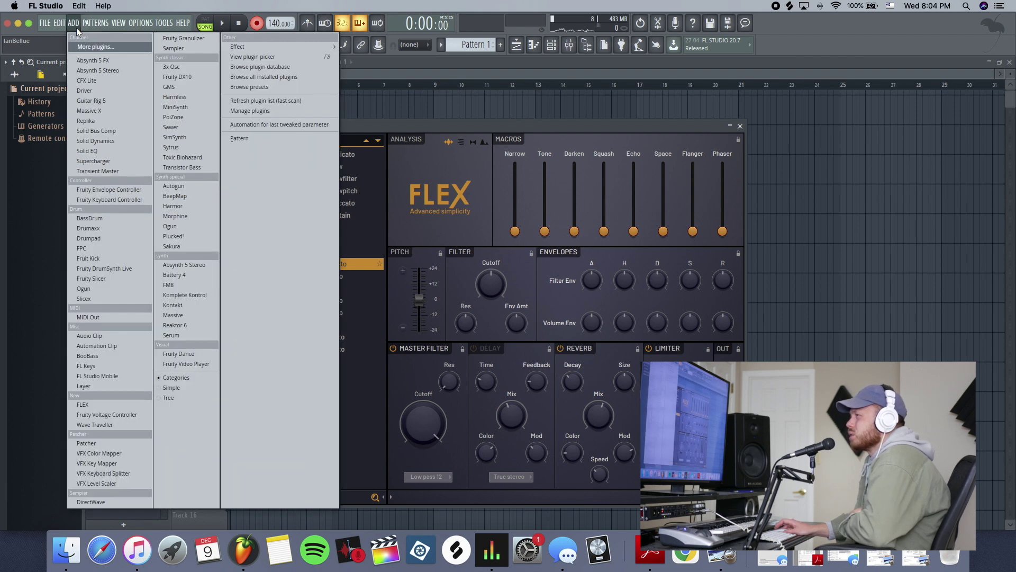
{"action": "left_click", "coordinate": [175, 186]}
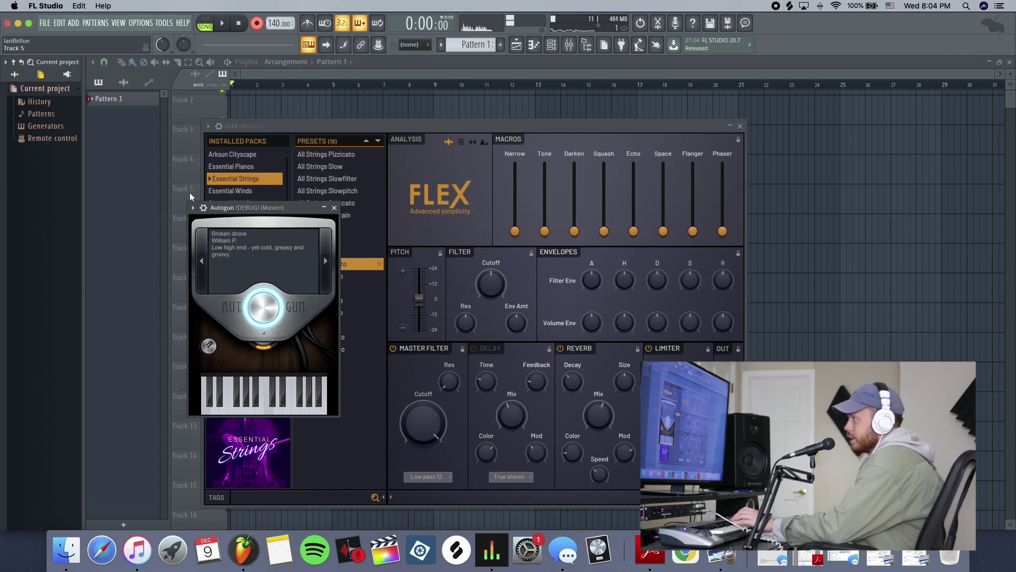
{"action": "left_click", "coordinate": [327, 274]}
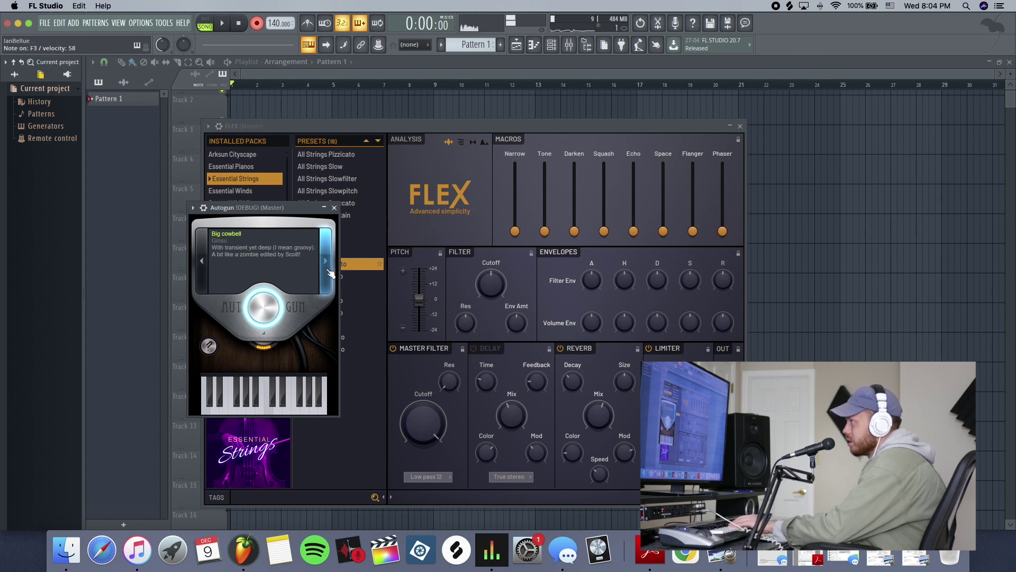
{"action": "left_click", "coordinate": [327, 273]}
{"action": "left_click", "coordinate": [326, 273]}
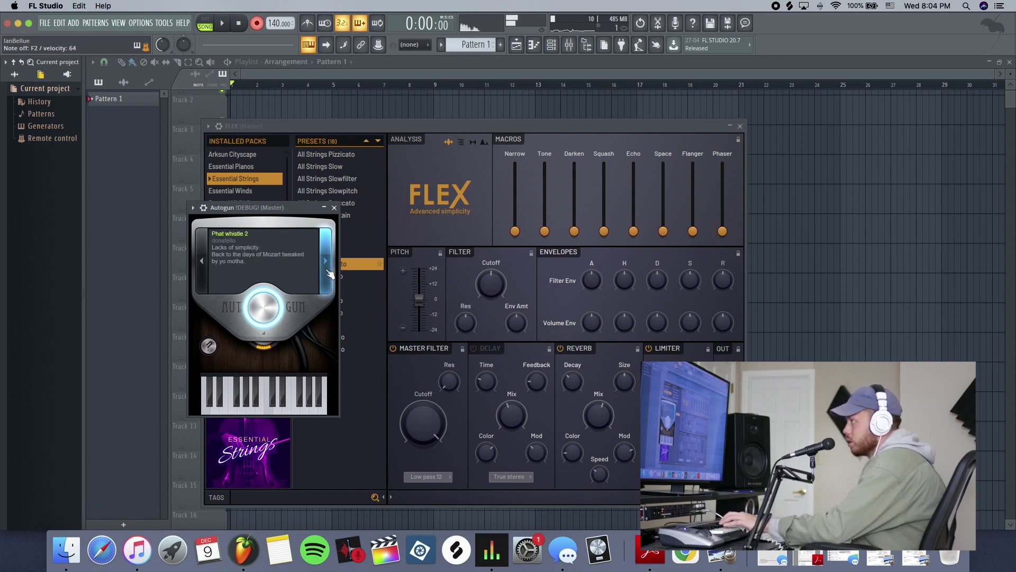
{"action": "left_click", "coordinate": [326, 273]}
{"action": "left_click", "coordinate": [326, 273]}
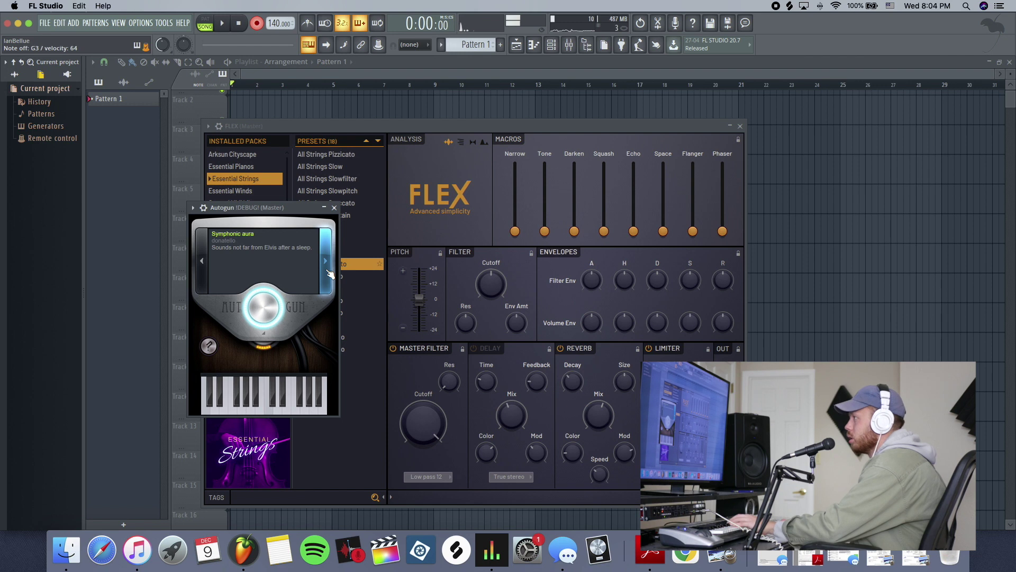
{"action": "left_click", "coordinate": [327, 272]}
{"action": "left_click", "coordinate": [327, 274]}
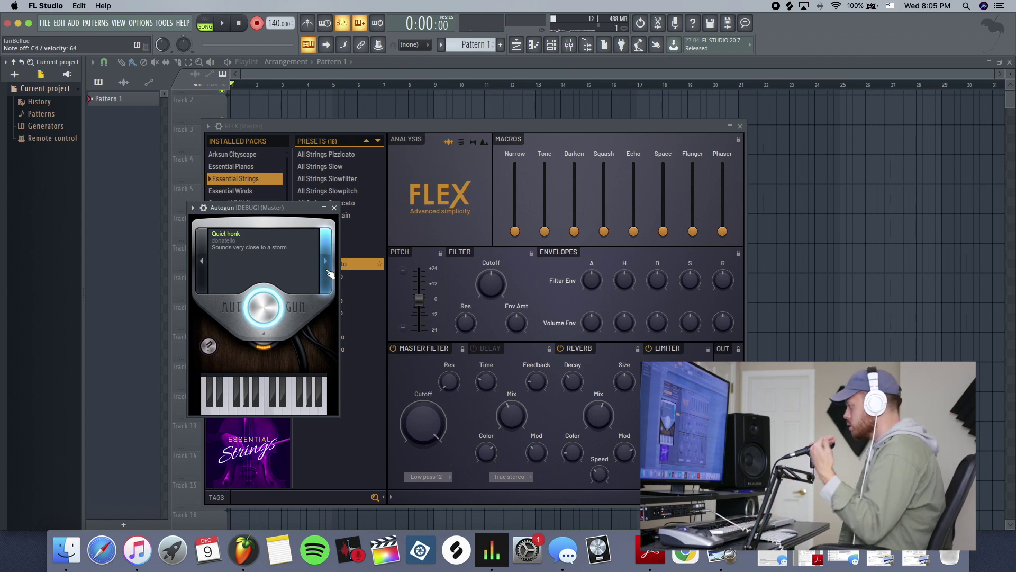
Step: Step Autogun on to Decaying breath and move the Grand Piano window further right
{"action": "left_click", "coordinate": [329, 274]}
{"action": "left_click", "coordinate": [95, 24]}
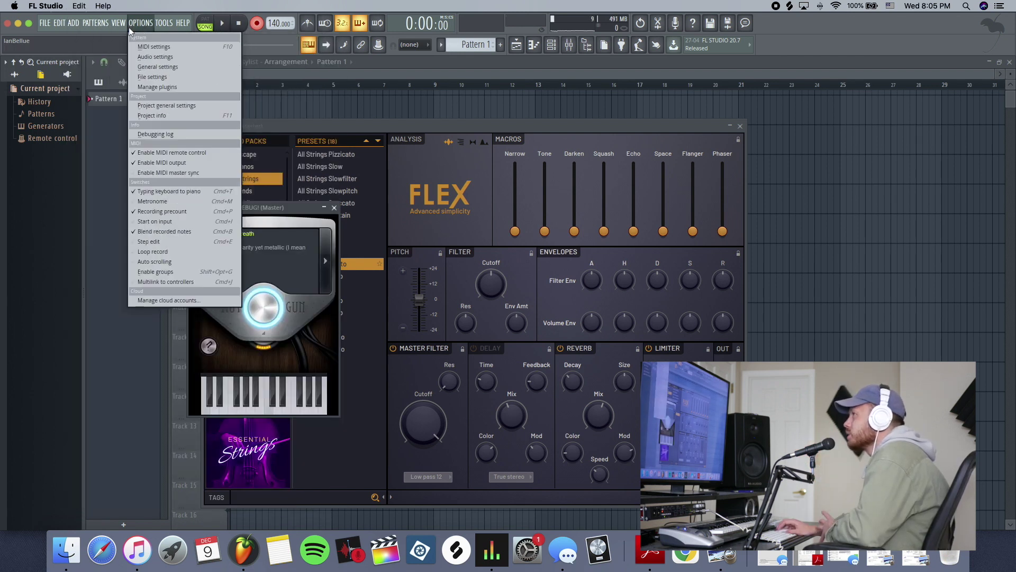
{"action": "mouse_move", "coordinate": [71, 24]}
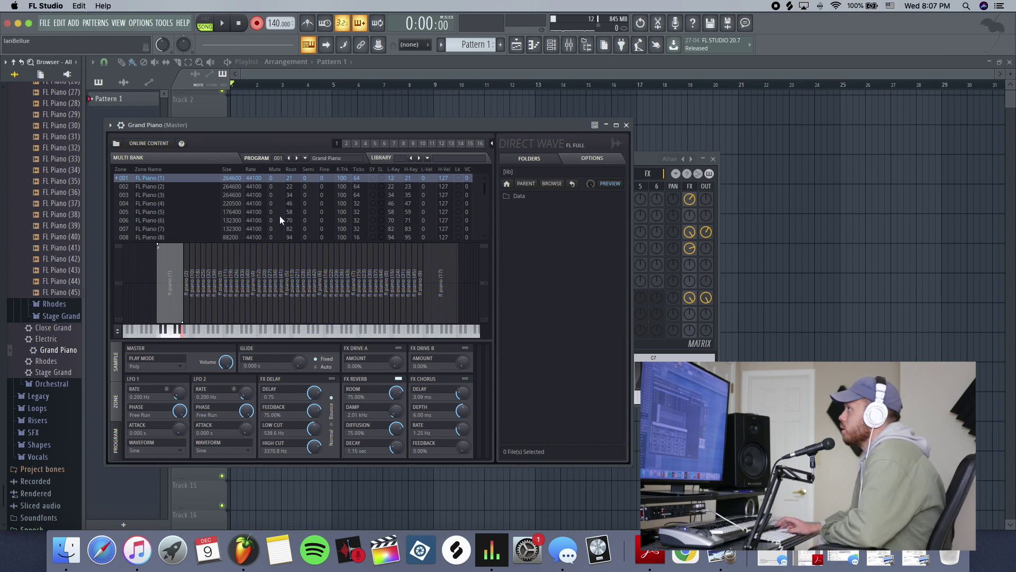
{"action": "left_click_drag", "start_coordinate": [407, 125], "coordinate": [495, 126]}
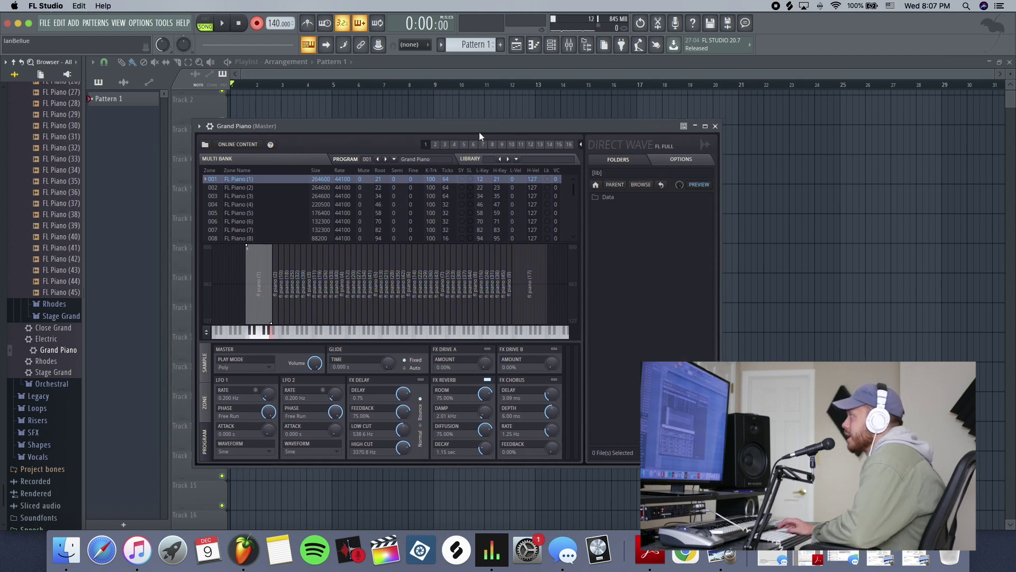
Step: Browse Packs > Instruments > Keyboard > Rhodes and open Rhodes in a new Direct Wave channel
{"action": "left_click", "coordinate": [16, 62]}
{"action": "left_click", "coordinate": [29, 297]}
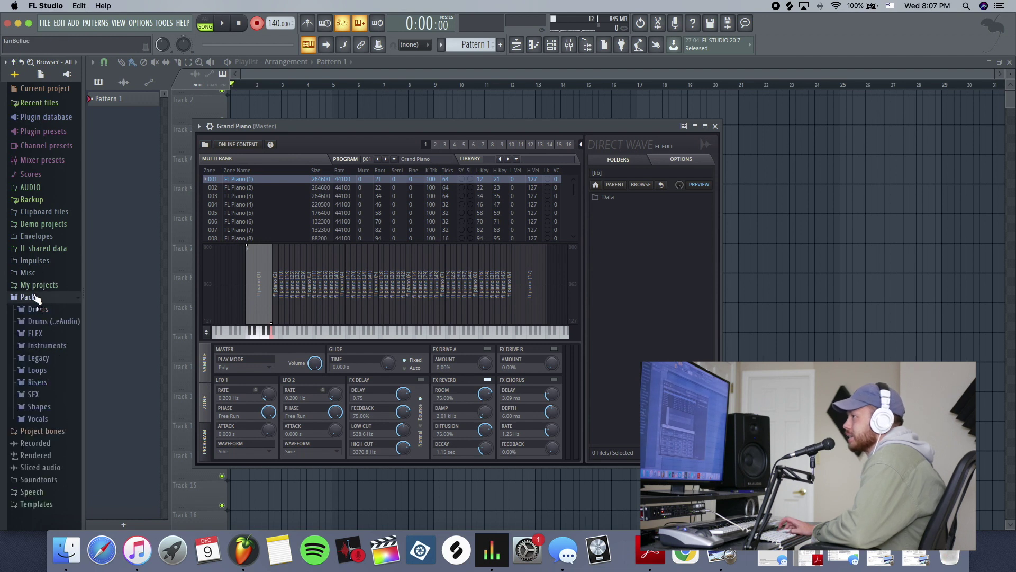
{"action": "left_click", "coordinate": [46, 345]}
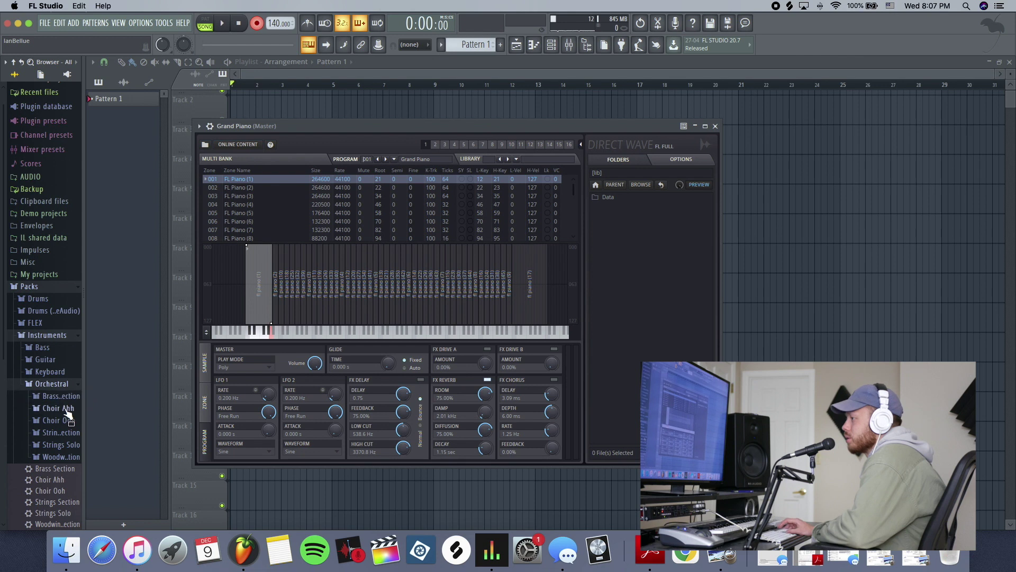
{"action": "left_click", "coordinate": [53, 395]}
{"action": "left_click", "coordinate": [40, 279]}
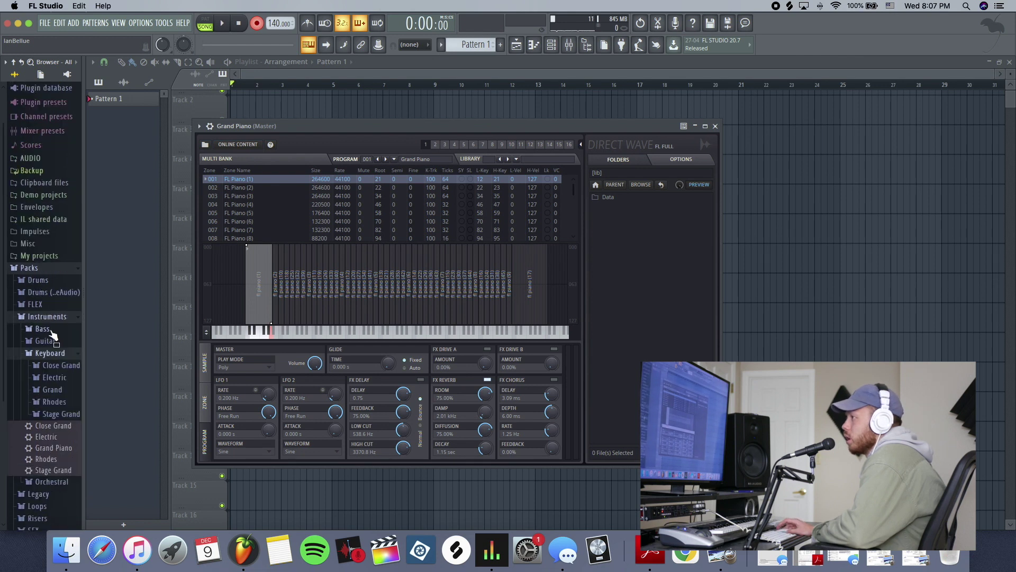
{"action": "left_click", "coordinate": [73, 402]}
{"action": "scroll", "coordinate": [58, 479], "scroll_direction": "down", "scroll_amount": 5}
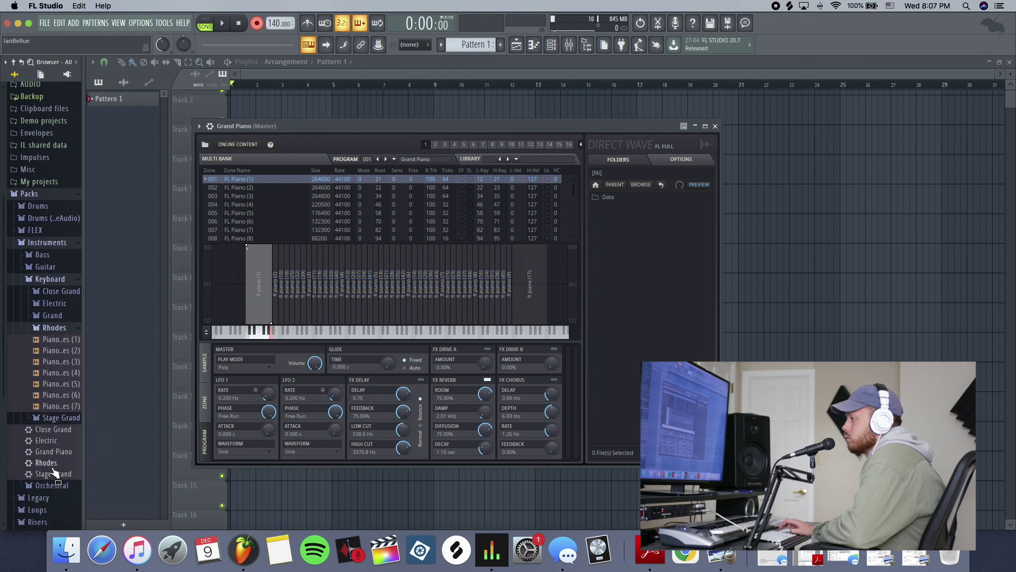
{"action": "right_click", "coordinate": [52, 464]}
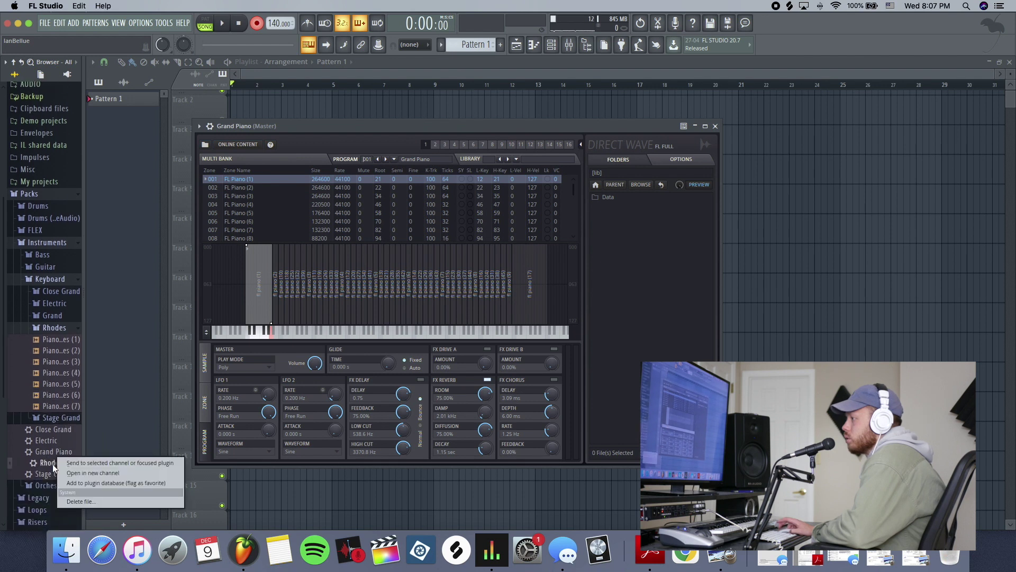
{"action": "left_click", "coordinate": [94, 473]}
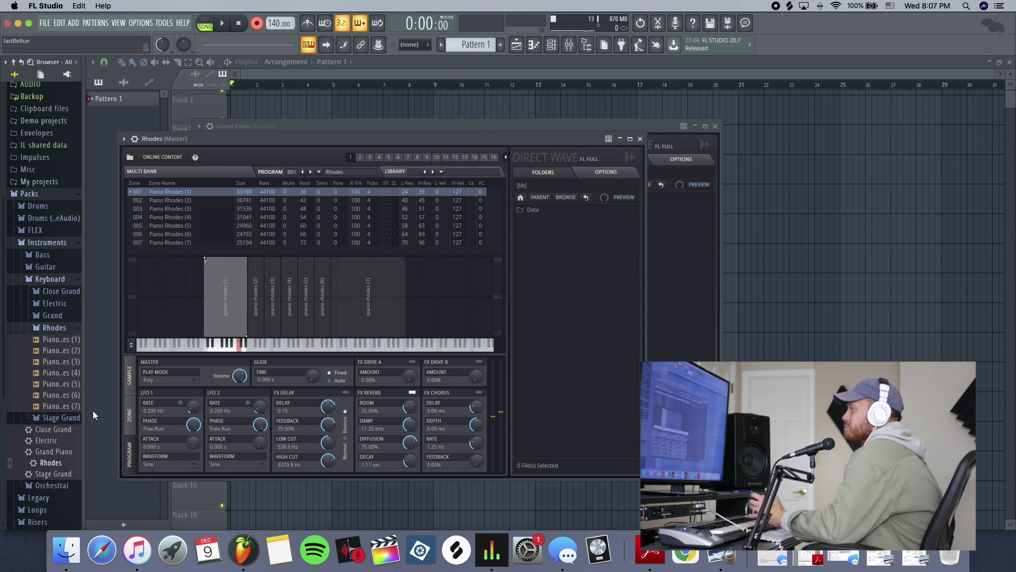
Step: Close the Rhodes Direct Wave and Grand Piano instrument windows
{"action": "left_click", "coordinate": [642, 140]}
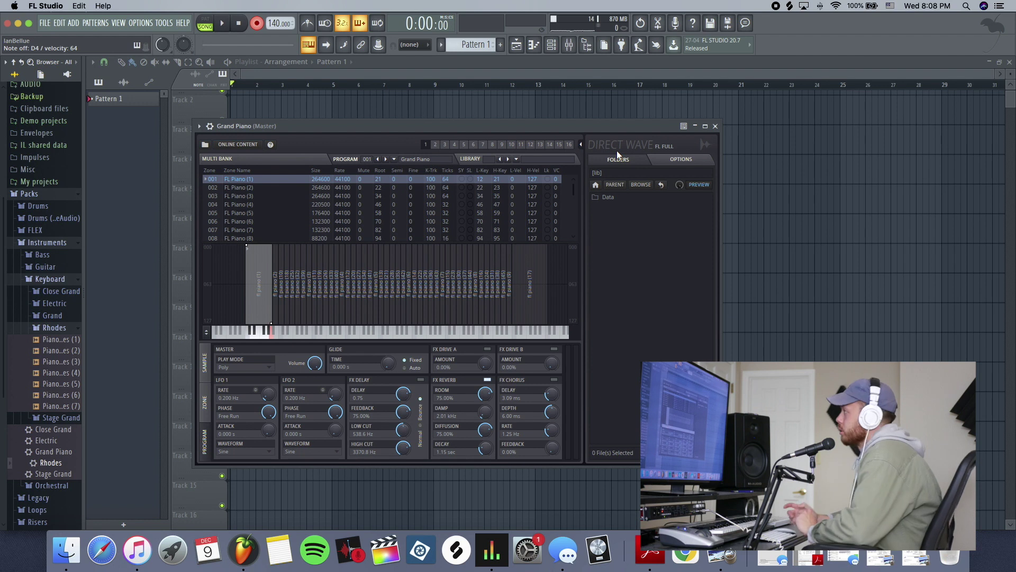
{"action": "left_click", "coordinate": [716, 126]}
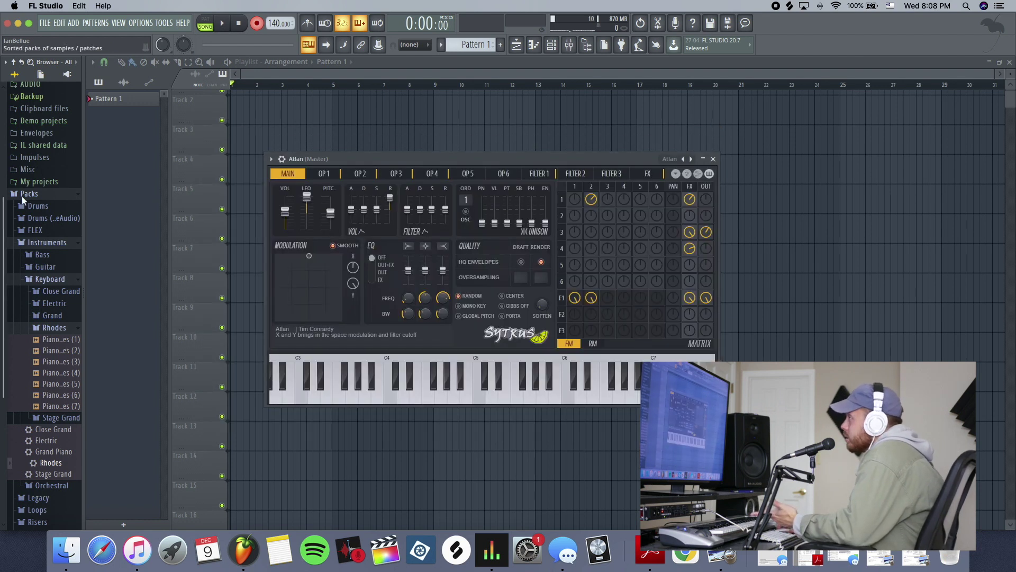
Step: Close the Atlan synth window and collapse the Rhodes folder in the browser
{"action": "left_click", "coordinate": [713, 159]}
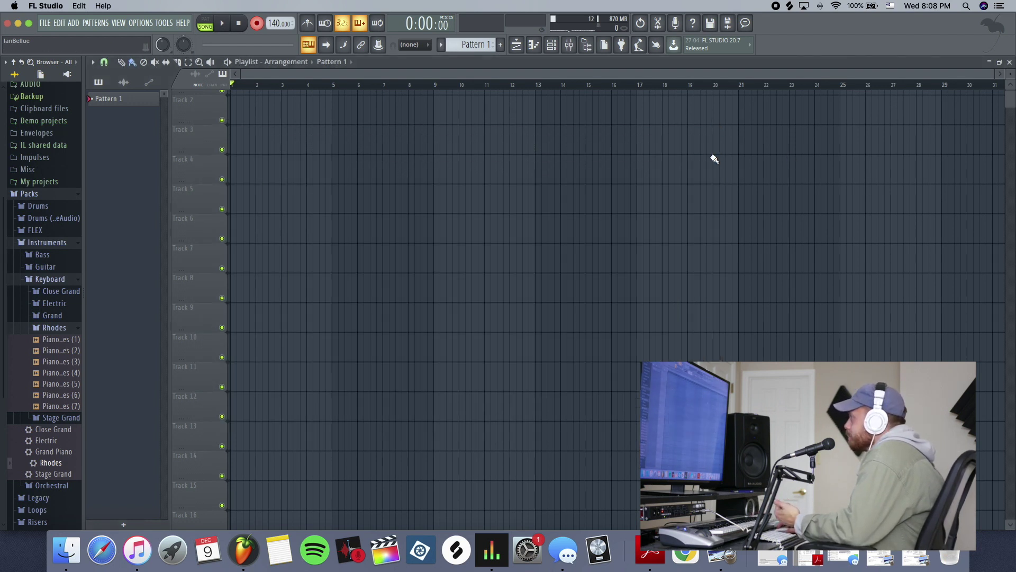
{"action": "left_click", "coordinate": [60, 247]}
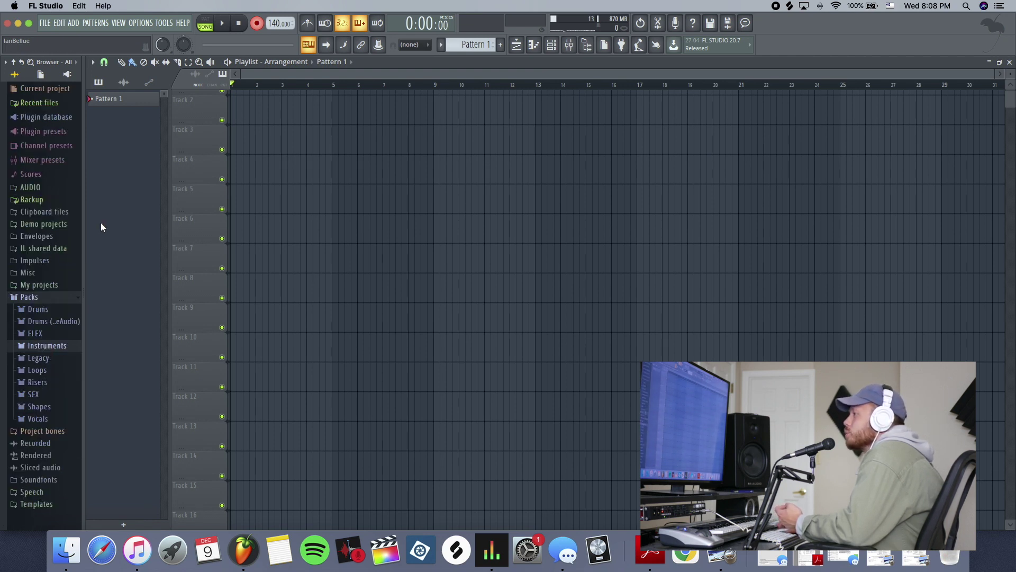
{"action": "left_click", "coordinate": [47, 346]}
{"action": "left_click", "coordinate": [69, 432]}
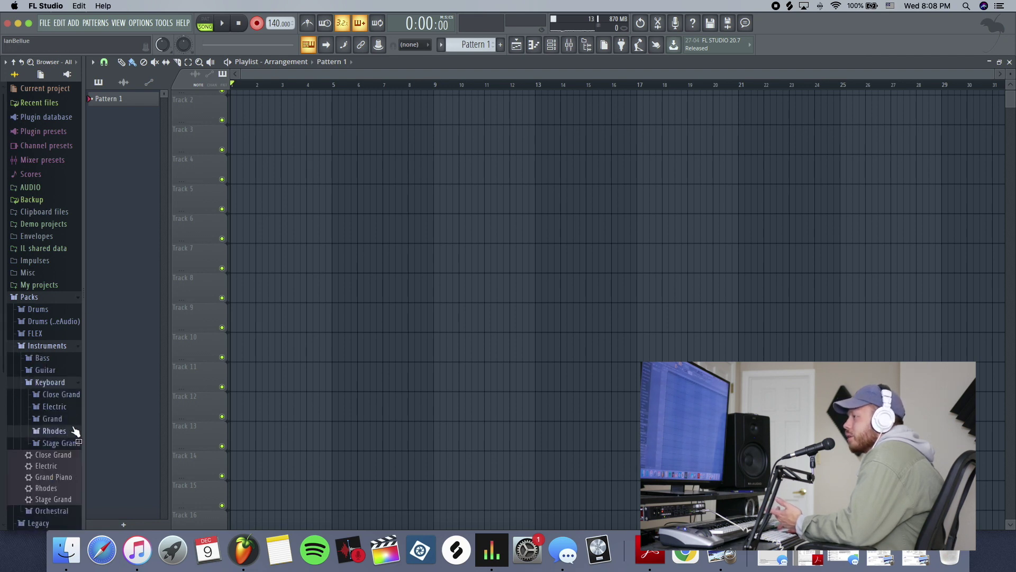
Step: Open Orchestral > Strings Section and load the Strings Section preset into a new channel
{"action": "scroll", "coordinate": [69, 452], "scroll_direction": "down", "scroll_amount": 3}
{"action": "left_click", "coordinate": [68, 454]}
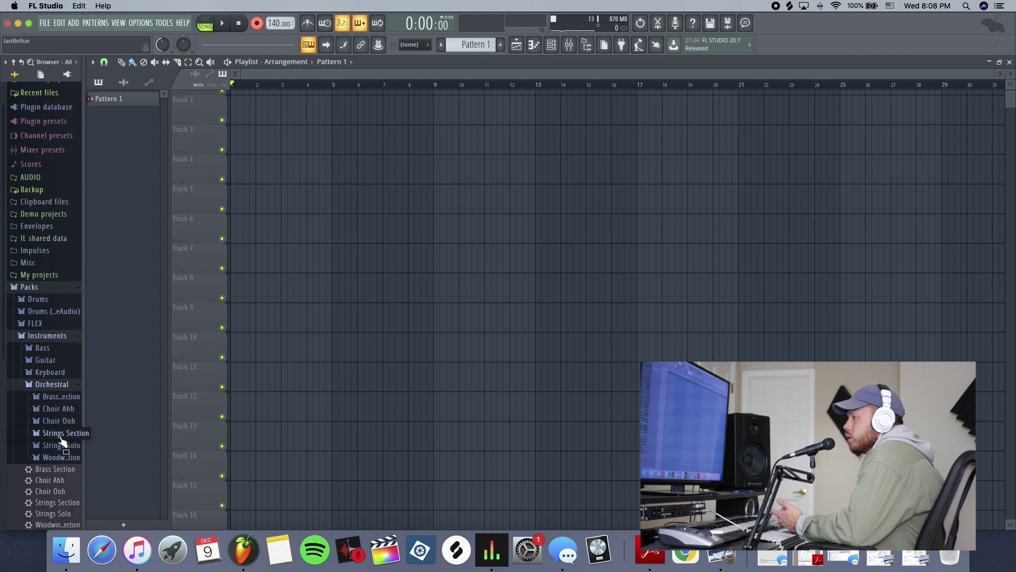
{"action": "left_click", "coordinate": [68, 449]}
{"action": "scroll", "coordinate": [63, 423], "scroll_direction": "down", "scroll_amount": 10}
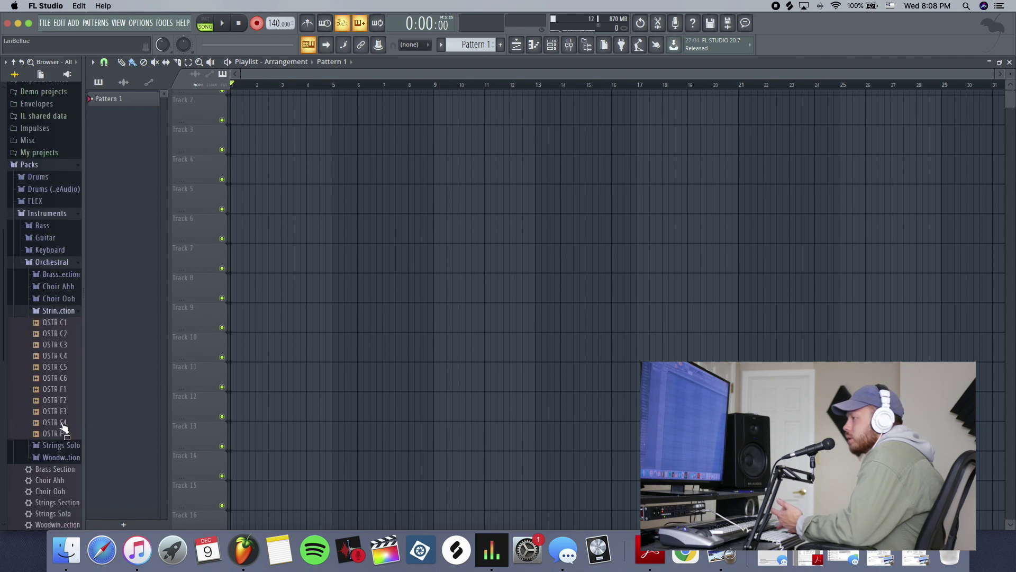
{"action": "left_click_drag", "start_coordinate": [60, 379], "coordinate": [63, 377]}
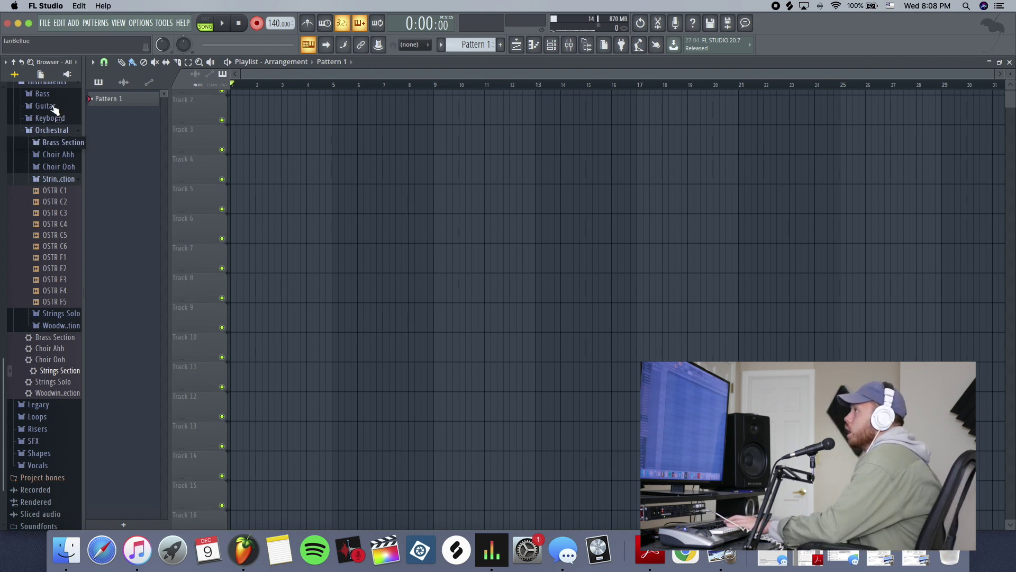
{"action": "right_click", "coordinate": [46, 372]}
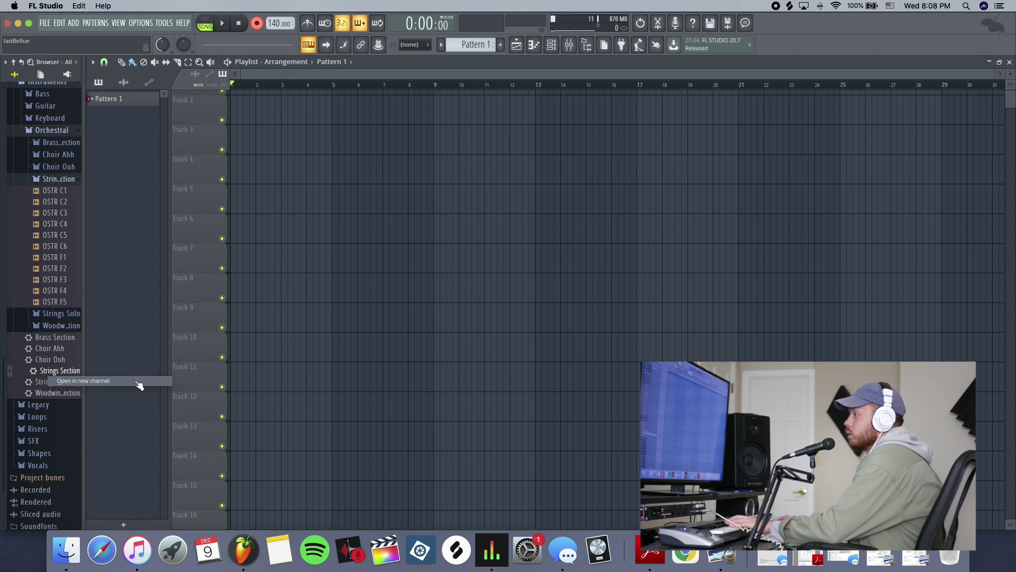
{"action": "left_click", "coordinate": [137, 382]}
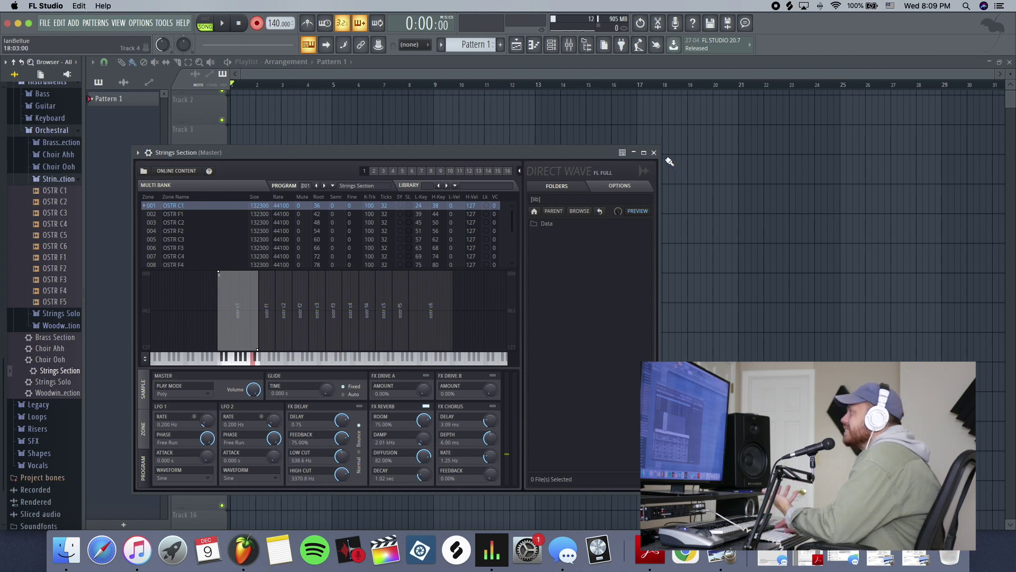
Step: Close the Strings Section Direct Wave window, keeping its channel loaded
{"action": "left_click", "coordinate": [654, 152]}
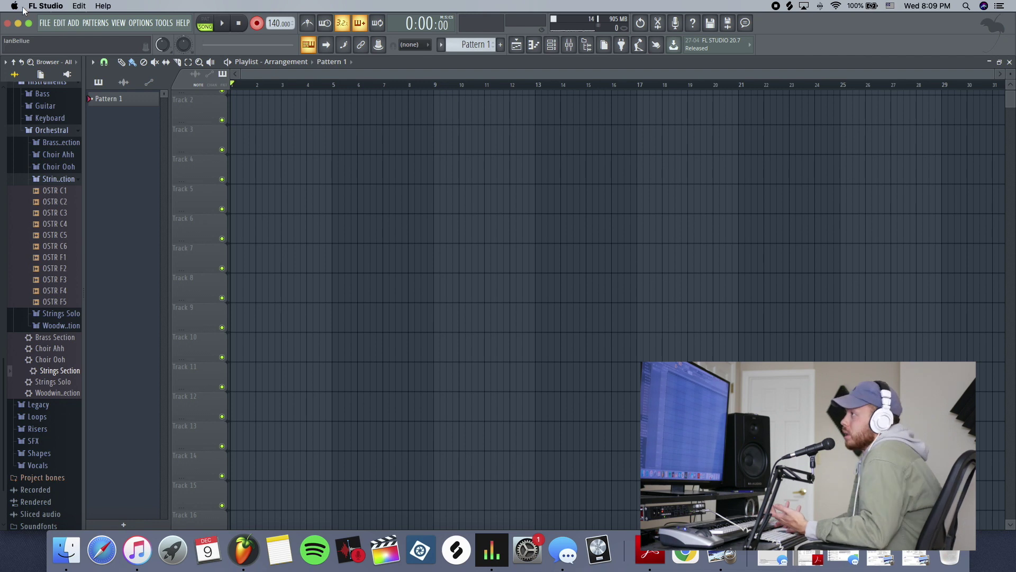
Step: Collapse the Orchestral and Instruments folders and open Packs > Drums > Kicks
{"action": "left_click", "coordinate": [74, 131]}
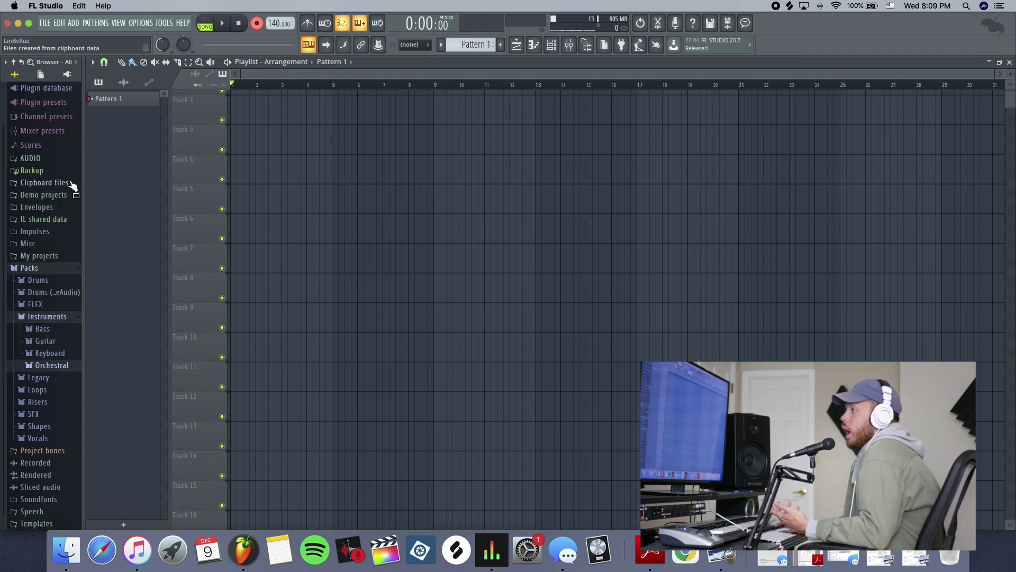
{"action": "left_click", "coordinate": [67, 319]}
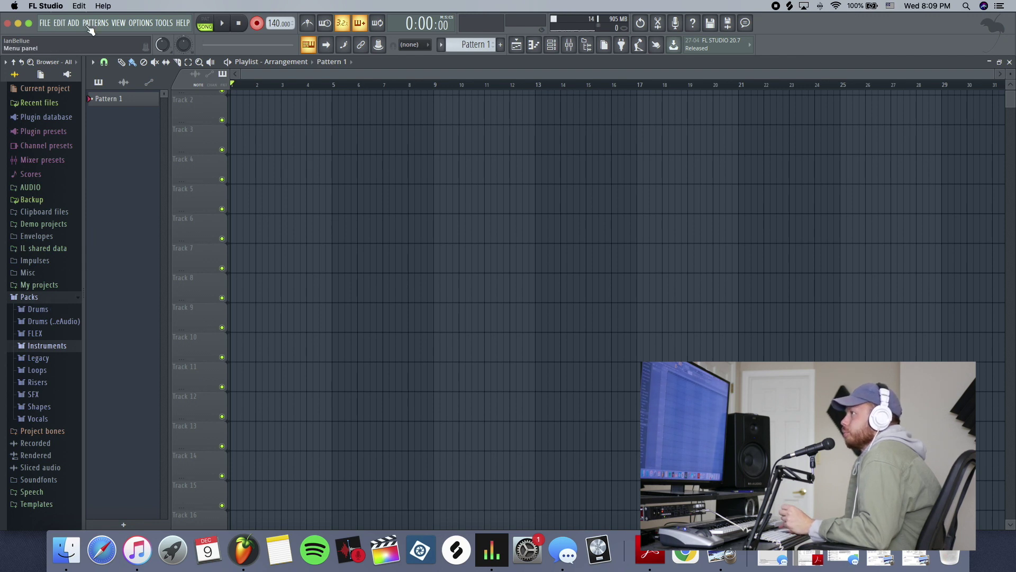
{"action": "left_click", "coordinate": [52, 310]}
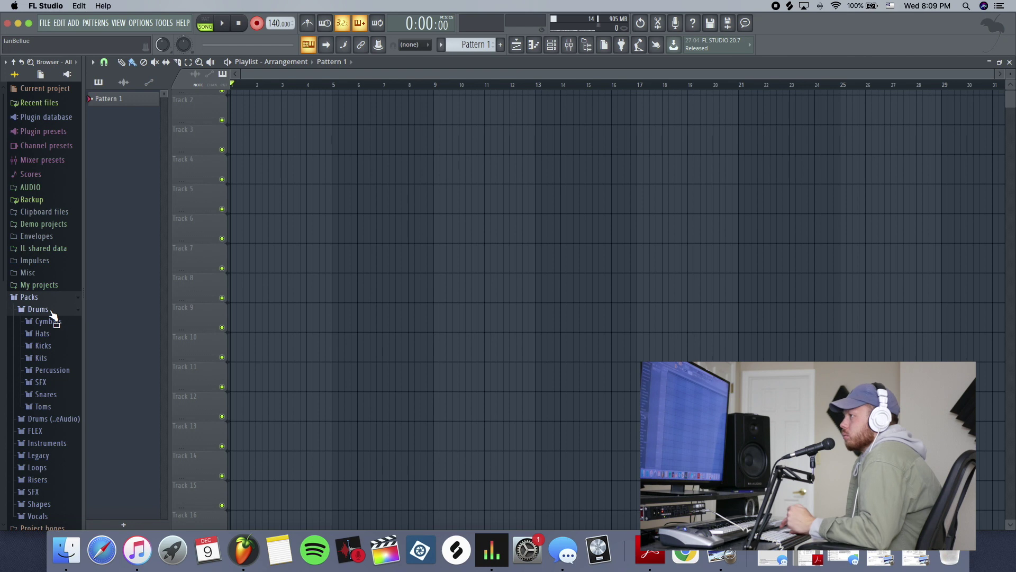
{"action": "left_click", "coordinate": [61, 347]}
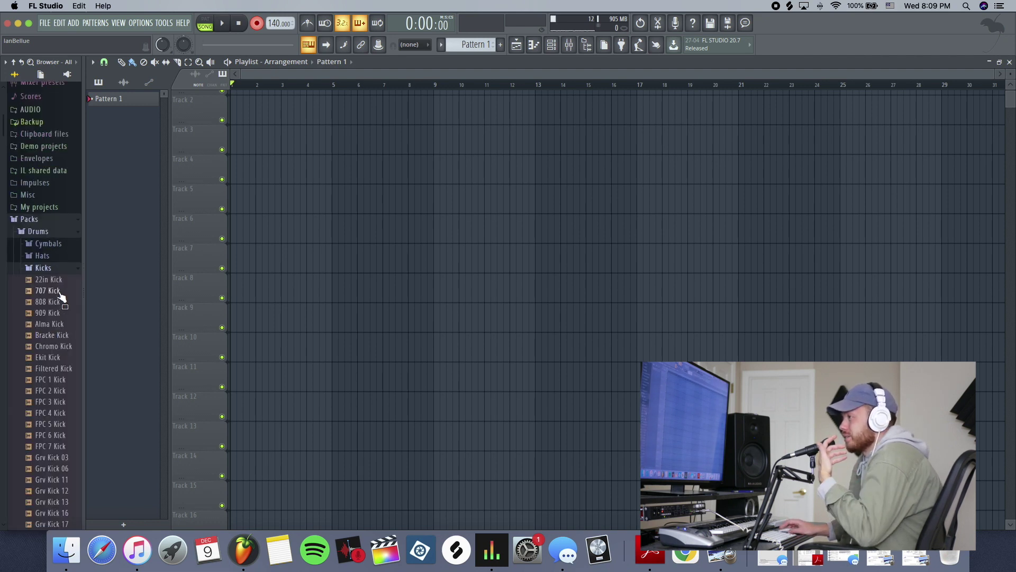
Step: Preview the Grv Kick 06 and Jung Kick samples, then collapse the Kicks folder
{"action": "scroll", "coordinate": [68, 399], "scroll_direction": "down", "scroll_amount": 3}
{"action": "left_click", "coordinate": [67, 396]}
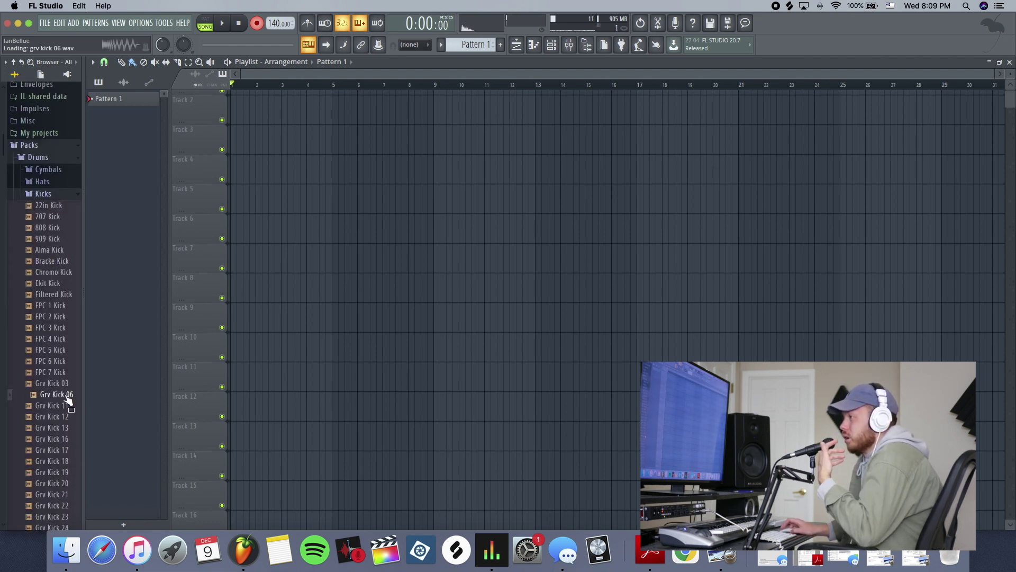
{"action": "scroll", "coordinate": [68, 401], "scroll_direction": "down", "scroll_amount": 8}
{"action": "left_click", "coordinate": [68, 401]}
{"action": "scroll", "coordinate": [68, 402], "scroll_direction": "down", "scroll_amount": 3}
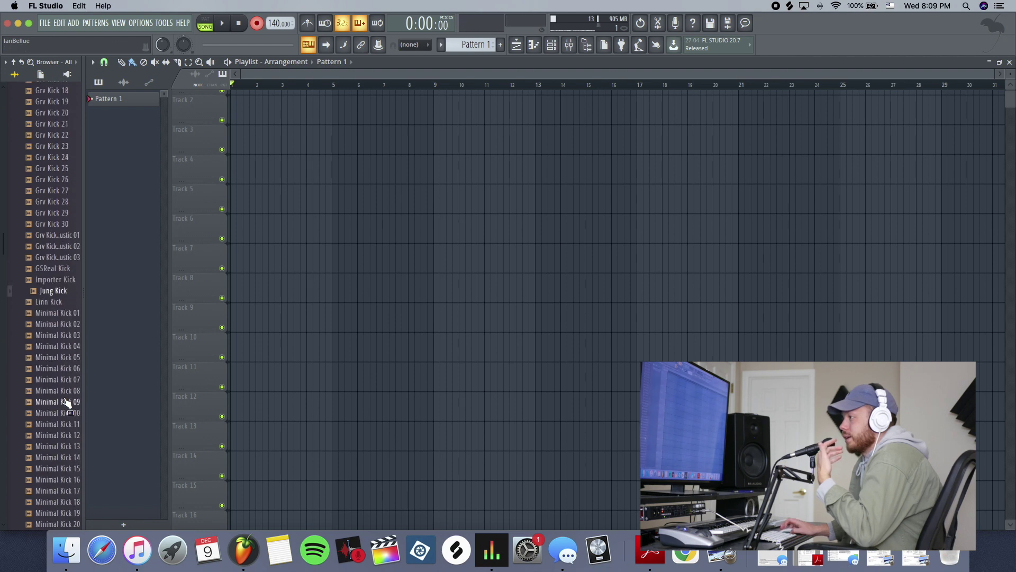
{"action": "scroll", "coordinate": [66, 399], "scroll_direction": "up", "scroll_amount": 15}
{"action": "left_click", "coordinate": [45, 350]}
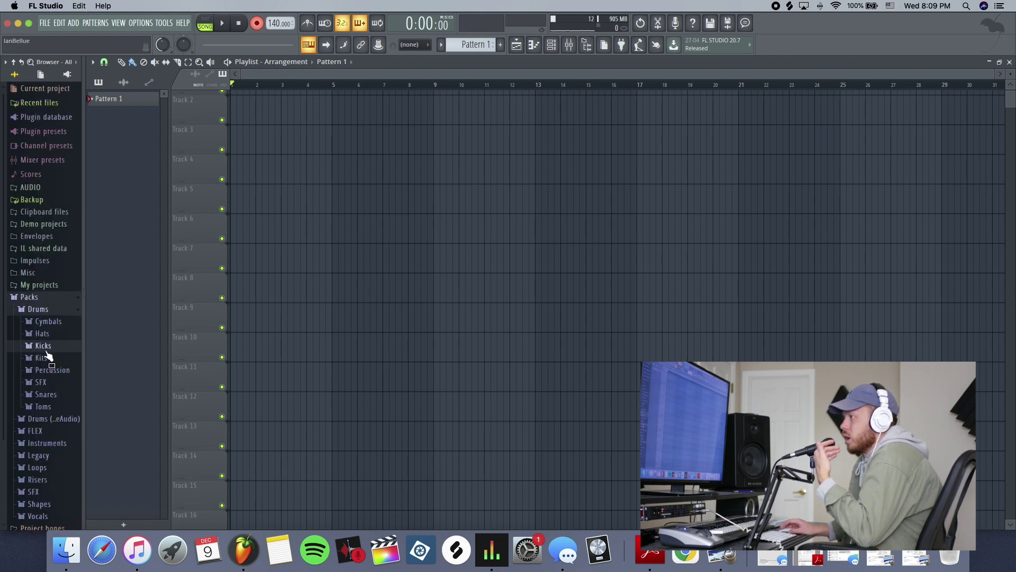
Step: Browse Kits > HQ Metal Kit, collapse Kits, and bring up the plugin add list
{"action": "left_click", "coordinate": [52, 359]}
{"action": "left_click", "coordinate": [57, 336]}
{"action": "scroll", "coordinate": [57, 333], "scroll_direction": "down", "scroll_amount": 8}
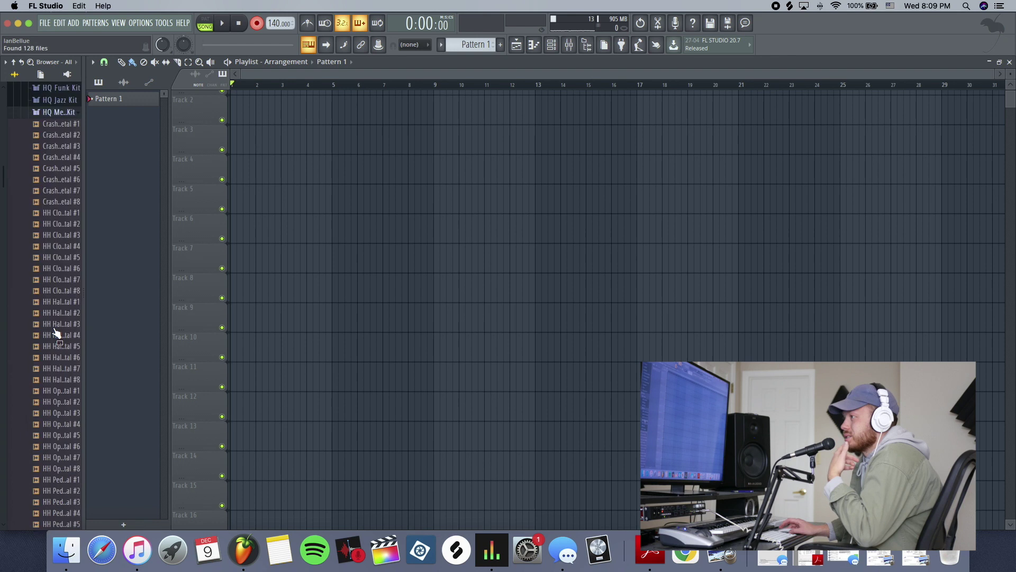
{"action": "scroll", "coordinate": [57, 334], "scroll_direction": "up", "scroll_amount": 8}
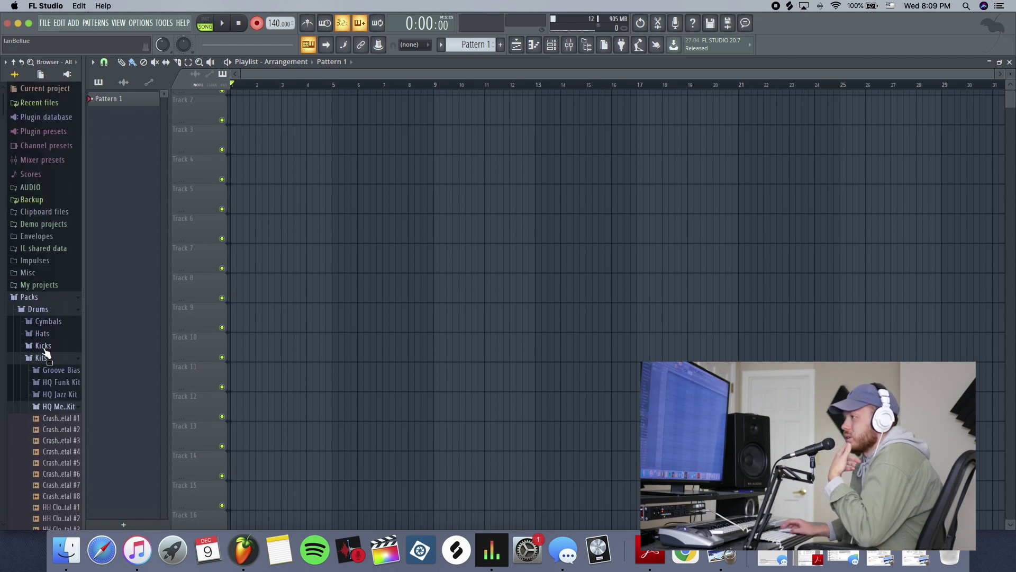
{"action": "left_click", "coordinate": [42, 357]}
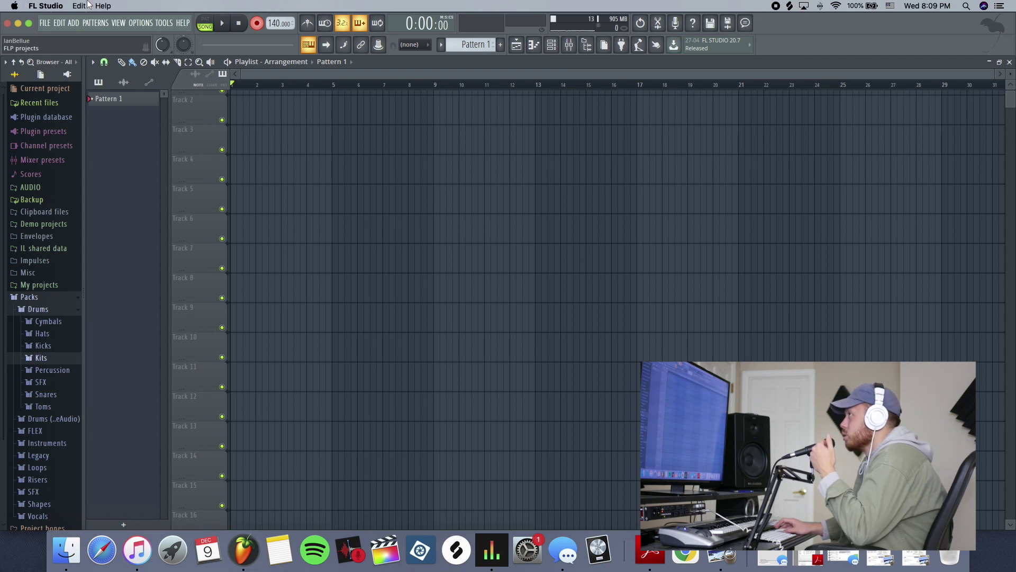
{"action": "left_click", "coordinate": [96, 23]}
{"action": "mouse_move", "coordinate": [73, 22]}
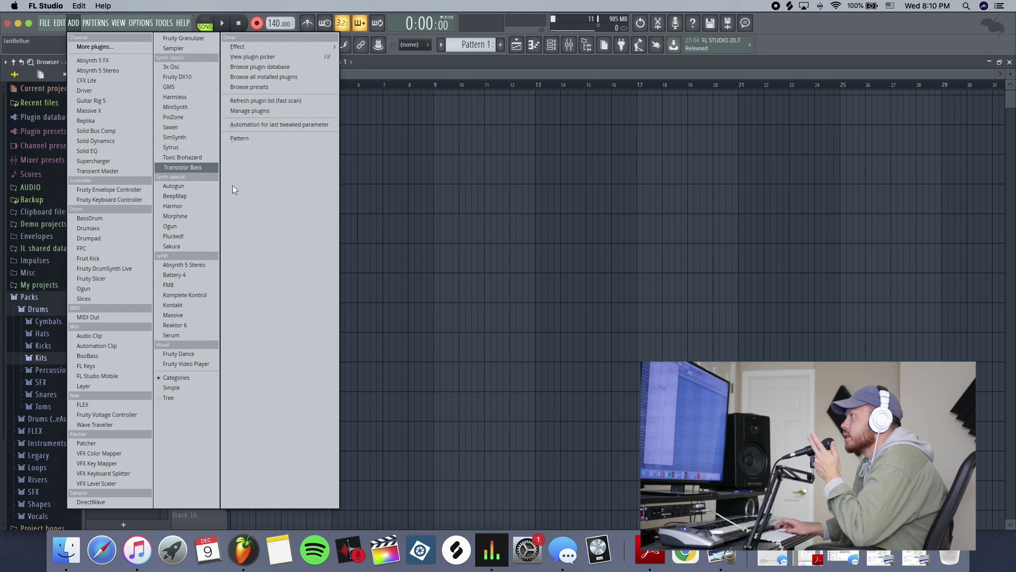
Step: Add a Slicex instrument to the project
{"action": "left_click", "coordinate": [110, 299]}
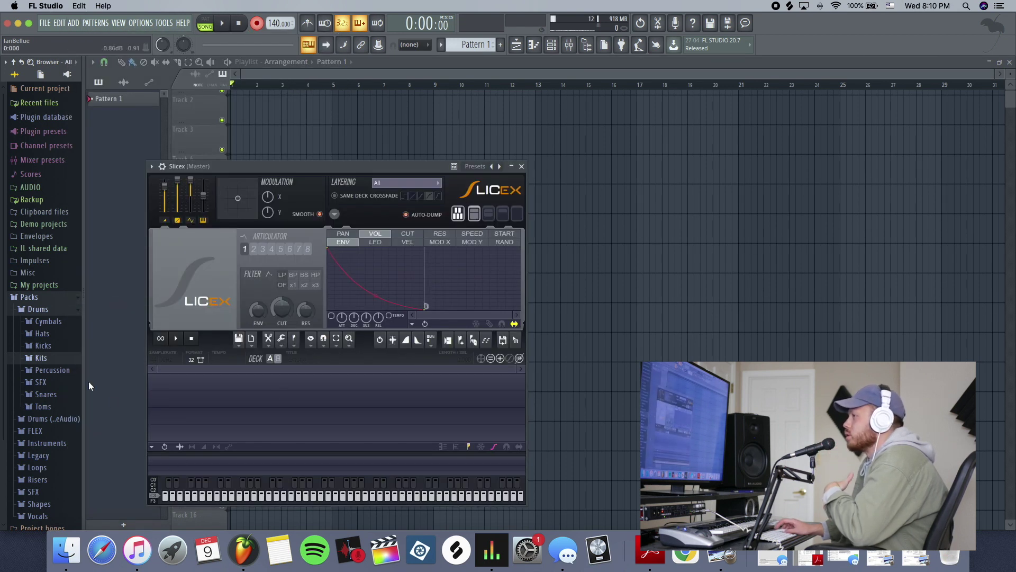
{"action": "scroll", "coordinate": [47, 295], "scroll_direction": "down", "scroll_amount": 3}
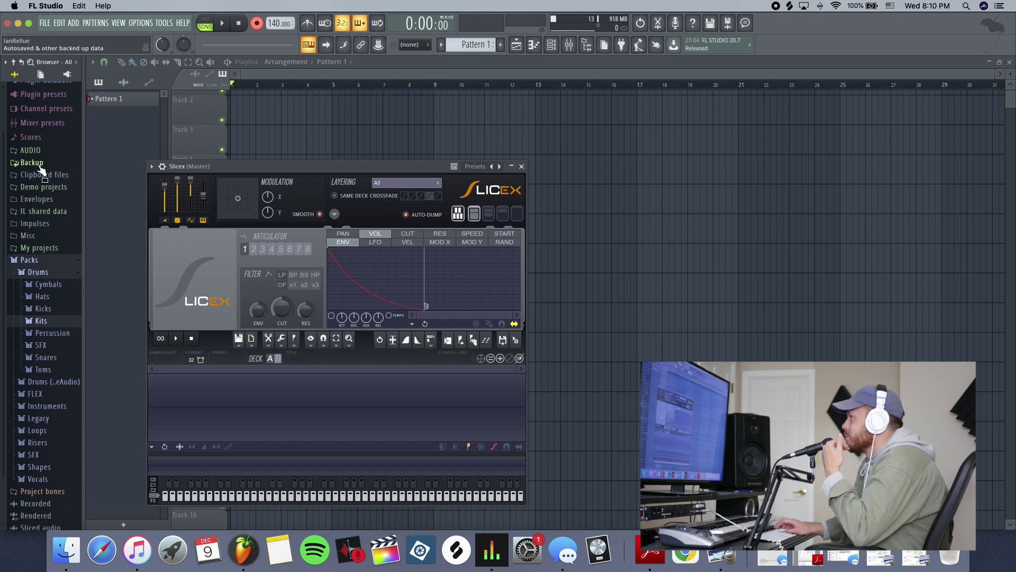
{"action": "scroll", "coordinate": [38, 162], "scroll_direction": "up", "scroll_amount": 2}
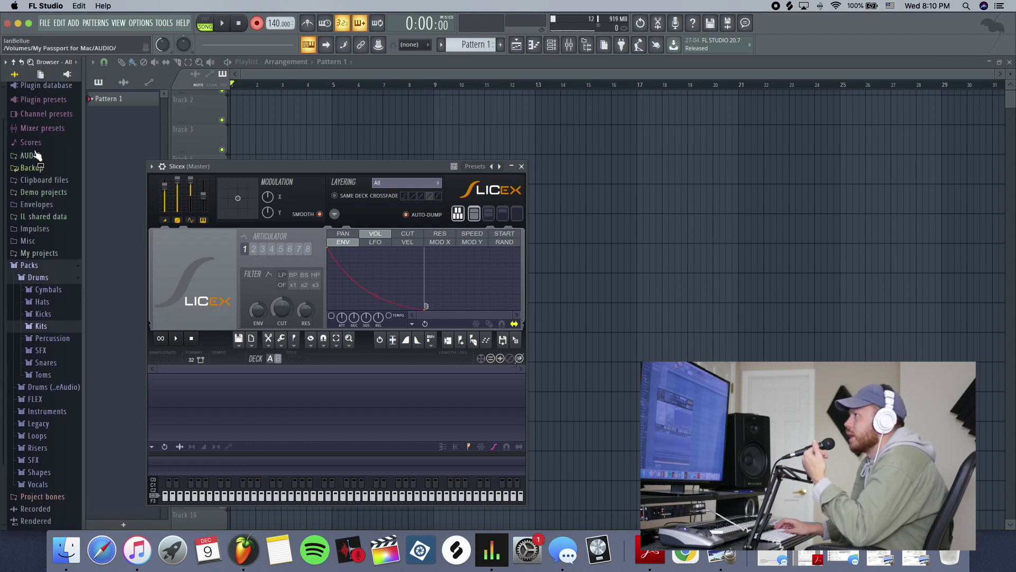
{"action": "scroll", "coordinate": [36, 154], "scroll_direction": "up", "scroll_amount": 2}
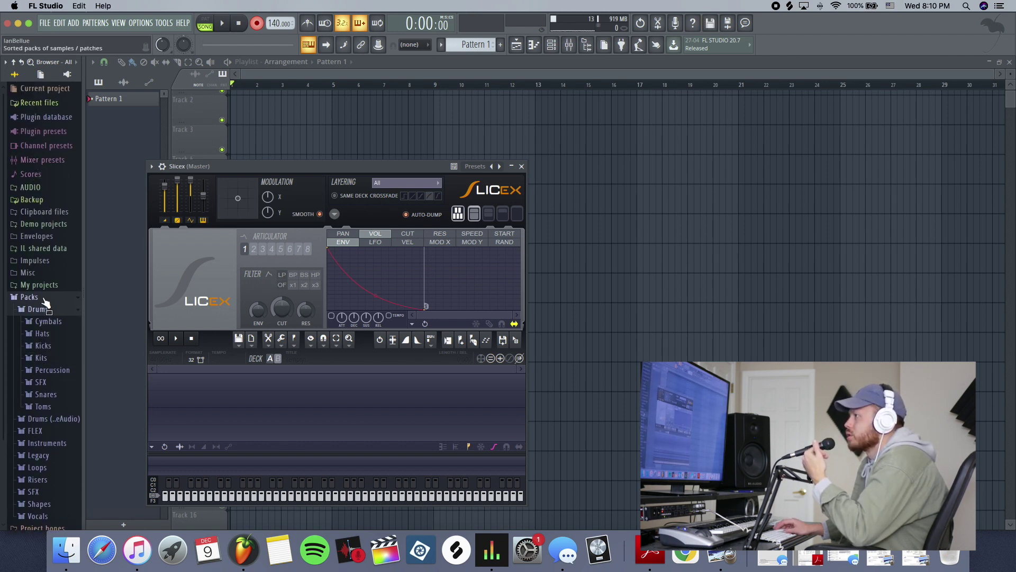
Step: Drag the 80s weekend beat recording from the browser's Recorded folder into Slicex
{"action": "left_click", "coordinate": [45, 298]}
{"action": "left_click", "coordinate": [55, 323]}
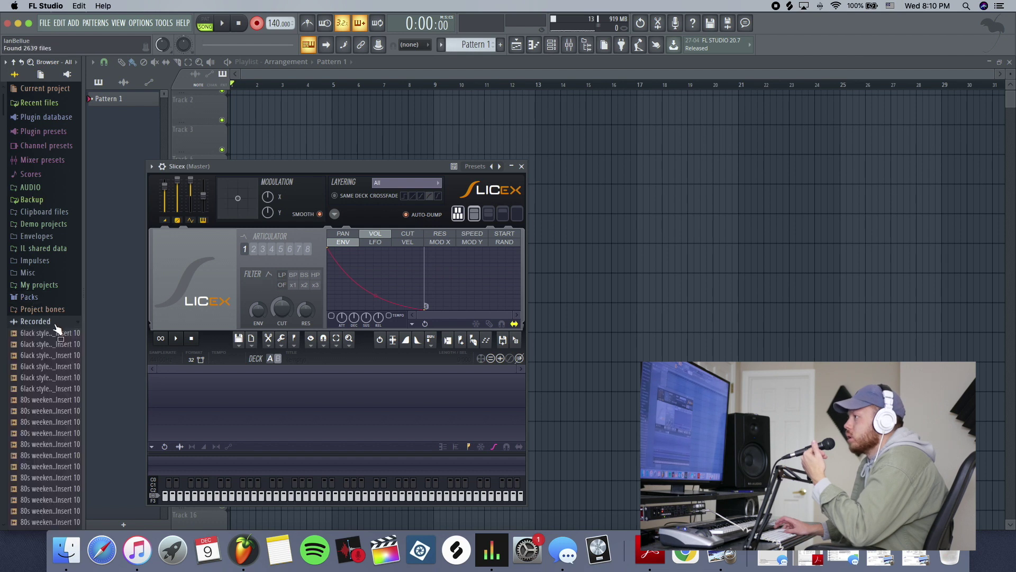
{"action": "scroll", "coordinate": [56, 475], "scroll_direction": "down", "scroll_amount": 5}
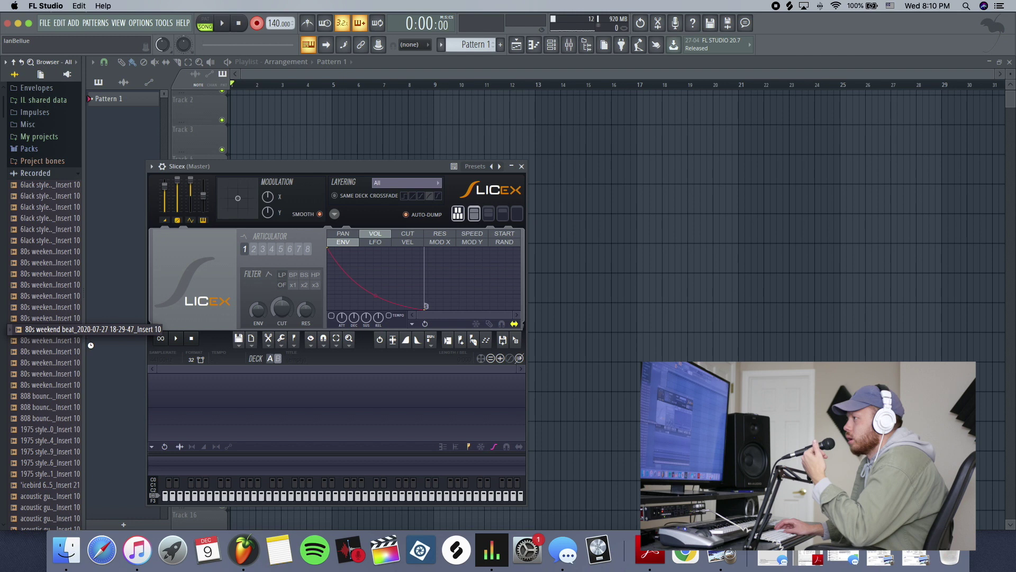
{"action": "left_click_drag", "start_coordinate": [230, 421], "coordinate": [228, 417]}
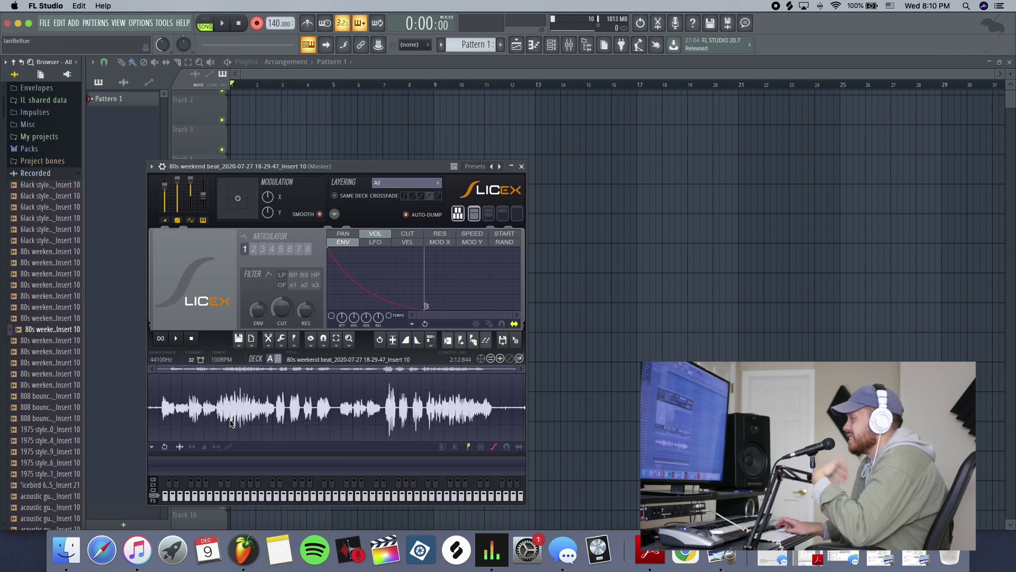
Step: Add a new marker and move Marker #1 further into the waveform
{"action": "left_click", "coordinate": [294, 339]}
{"action": "left_click", "coordinate": [316, 356]}
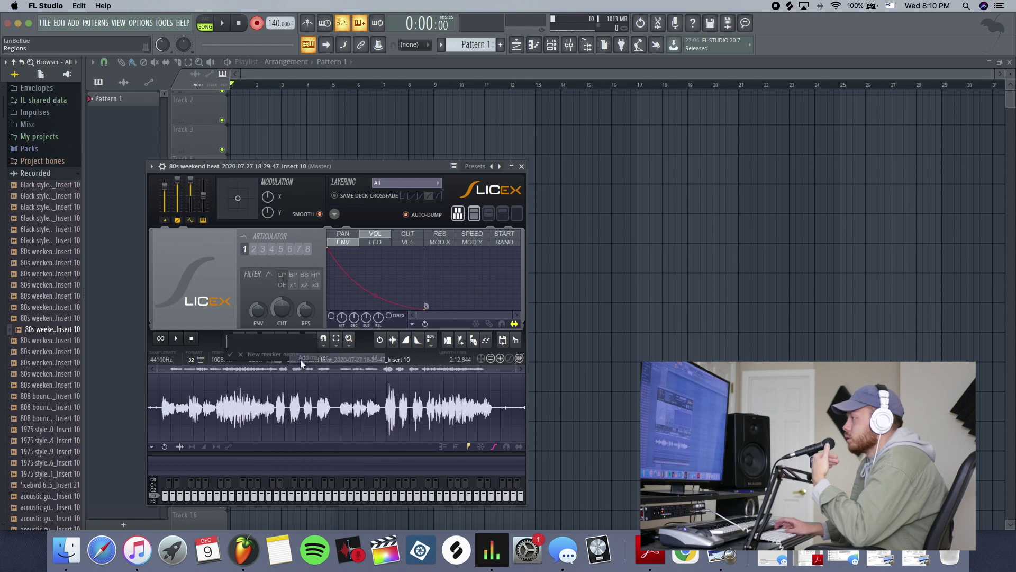
{"action": "left_click", "coordinate": [241, 355]}
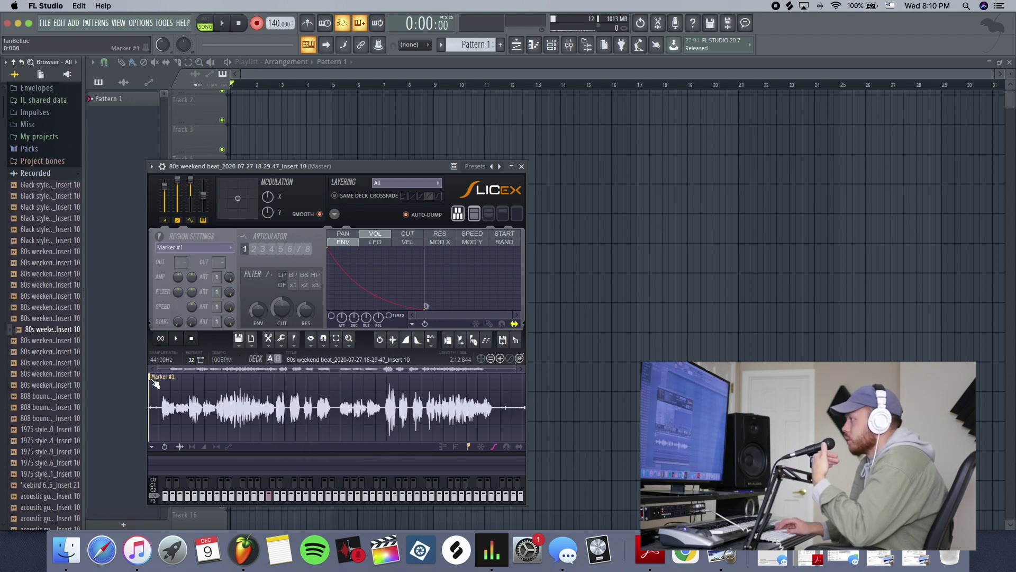
{"action": "left_click_drag", "start_coordinate": [155, 382], "coordinate": [237, 389]}
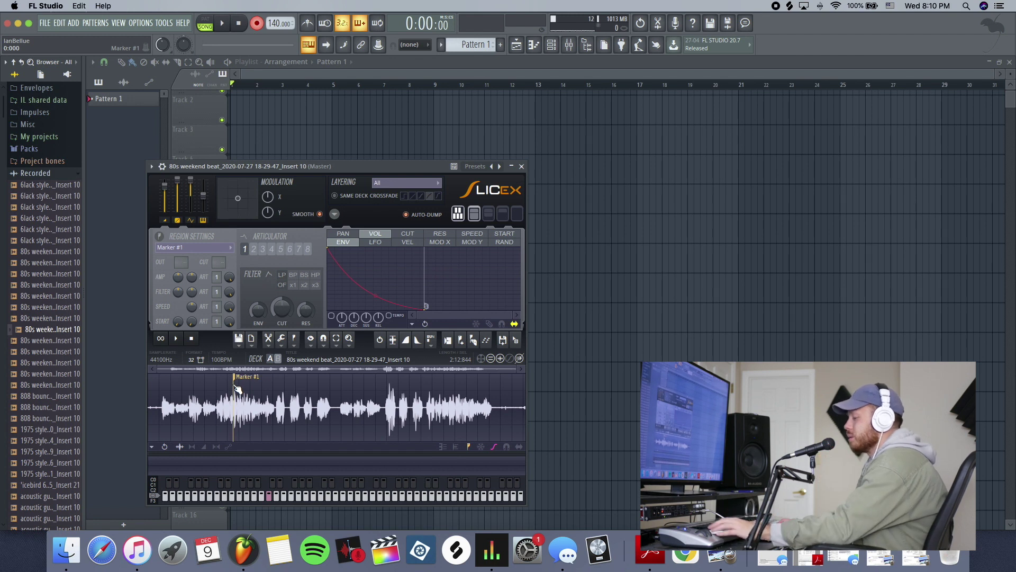
Step: Audition Marker #1, auto-slice from it to the end, and close Slicex
{"action": "left_click", "coordinate": [237, 389]}
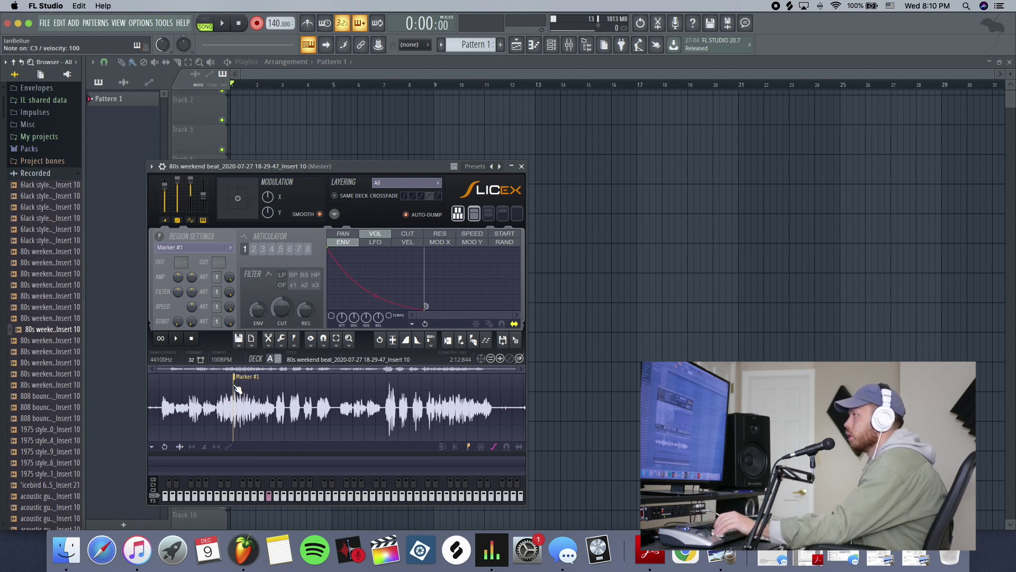
{"action": "left_click", "coordinate": [275, 501]}
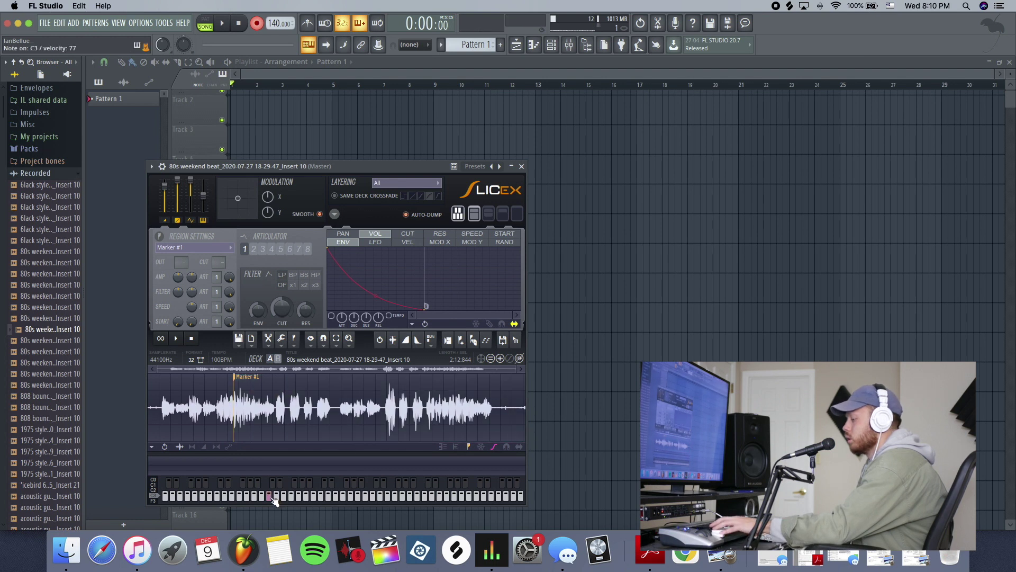
{"action": "left_click", "coordinate": [308, 410]}
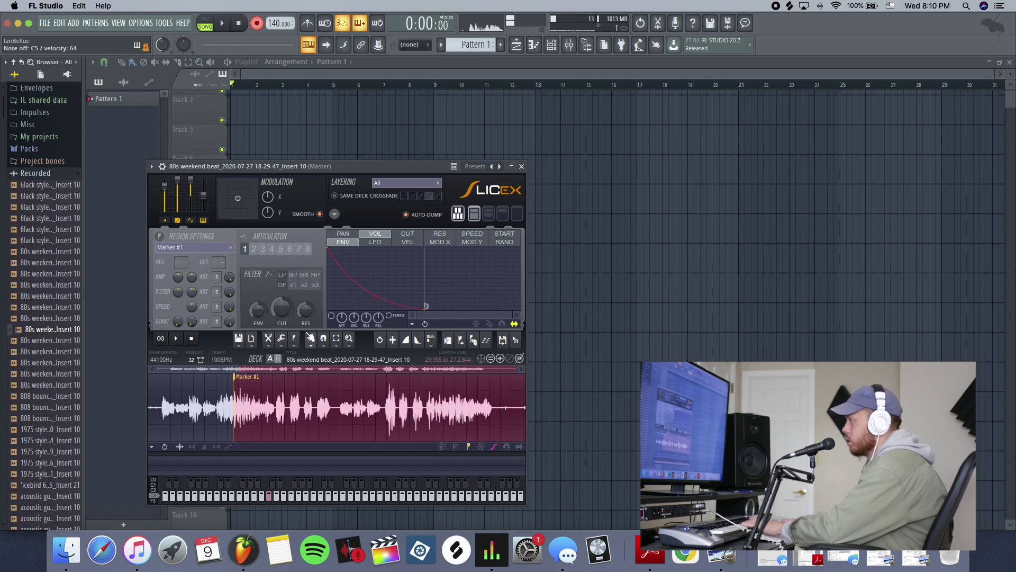
{"action": "left_click", "coordinate": [299, 339]}
{"action": "left_click", "coordinate": [302, 381]}
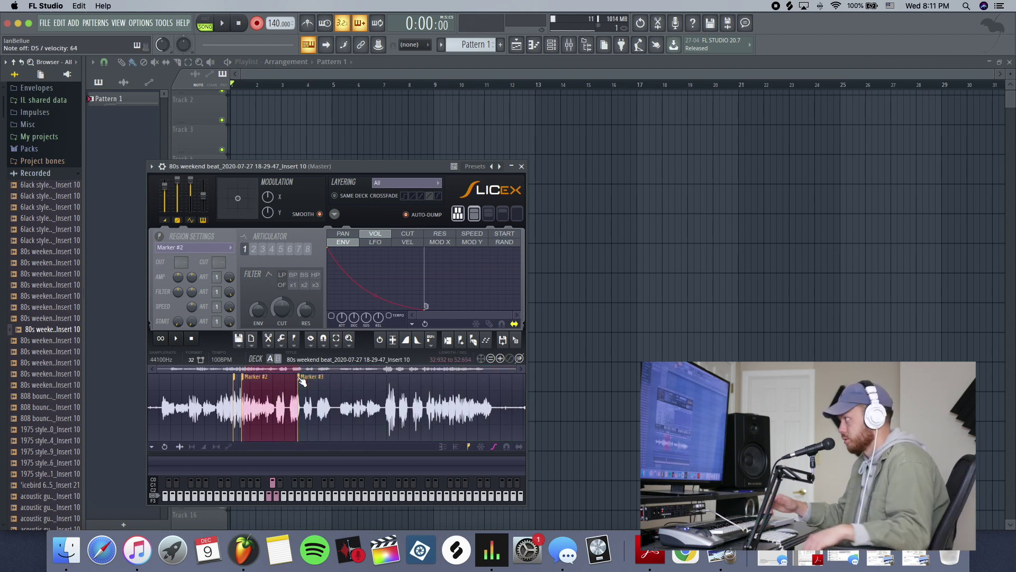
{"action": "left_click", "coordinate": [522, 166]}
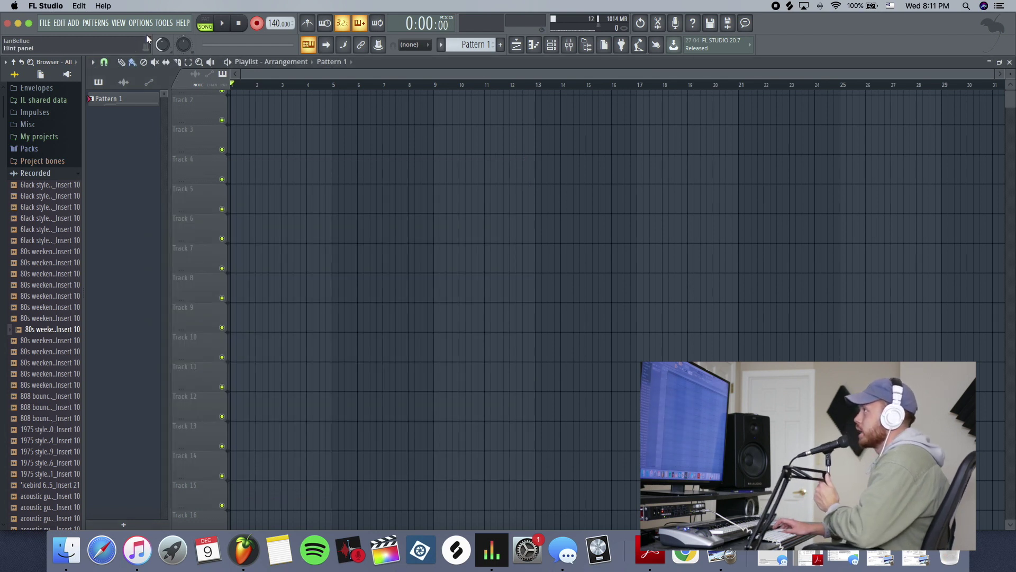
Step: Add a BooBass channel from the plugin list
{"action": "left_click", "coordinate": [95, 23]}
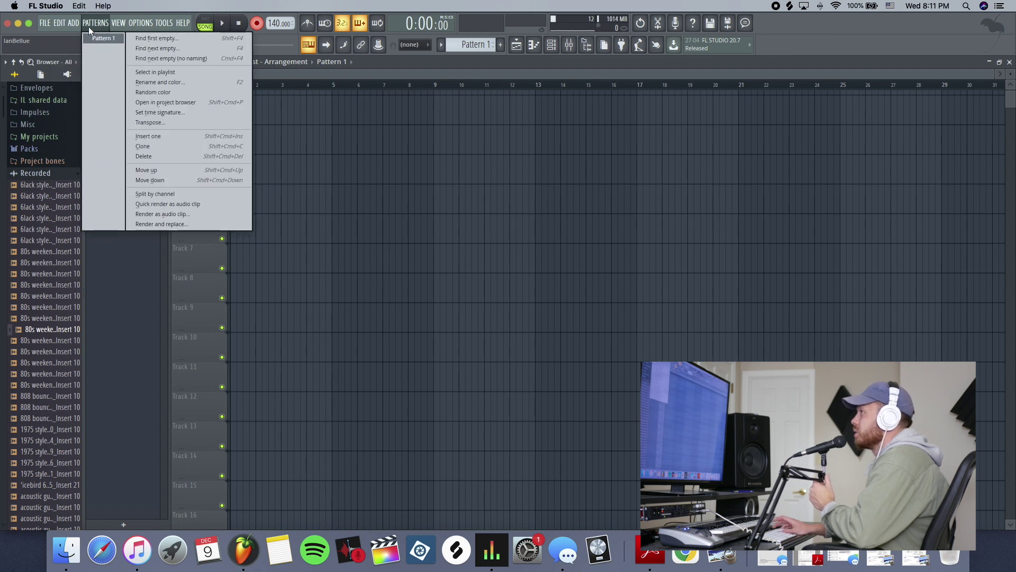
{"action": "mouse_move", "coordinate": [70, 23]}
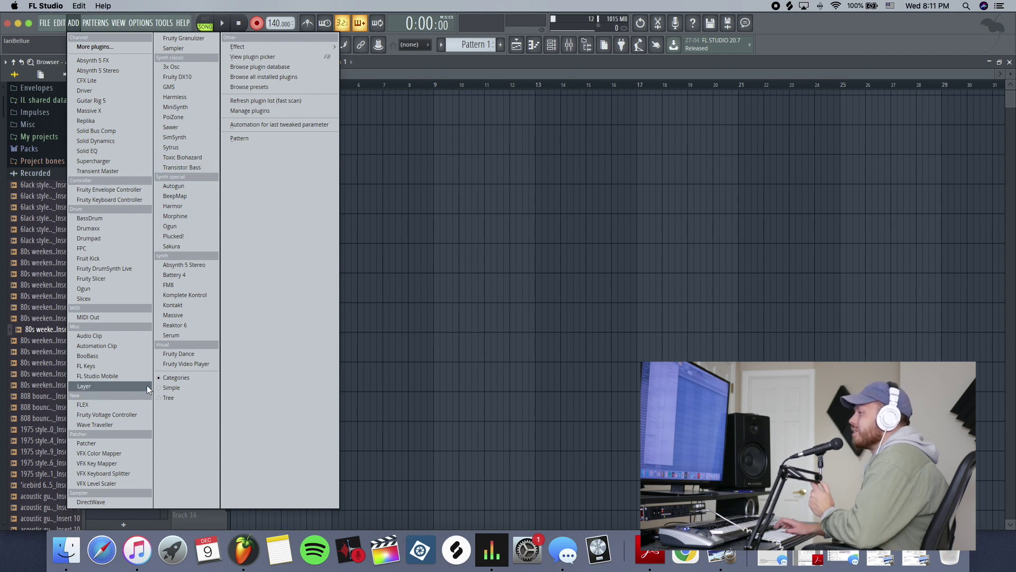
{"action": "left_click", "coordinate": [123, 357]}
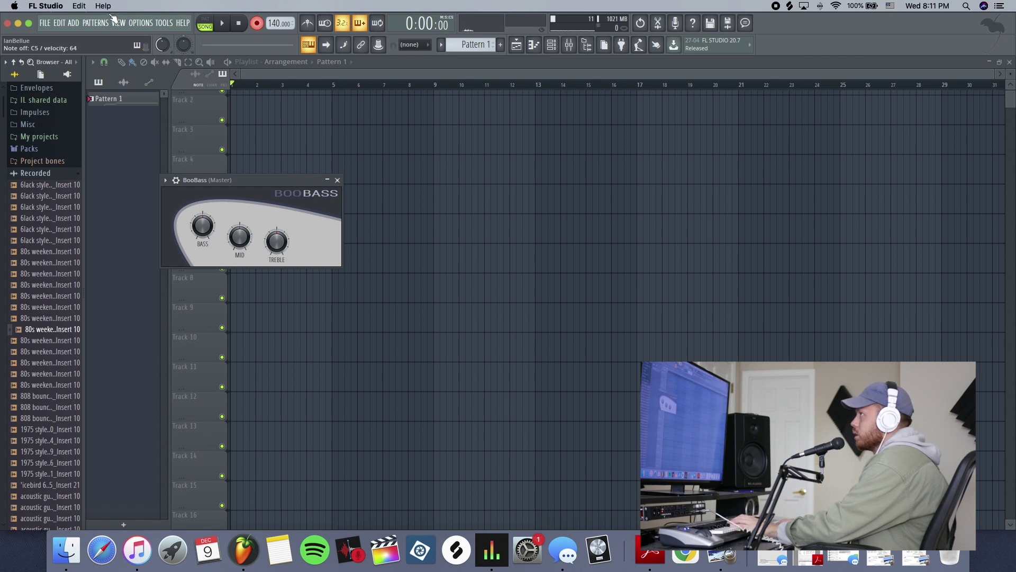
Step: Add an FL Keys piano channel
{"action": "left_click", "coordinate": [73, 23]}
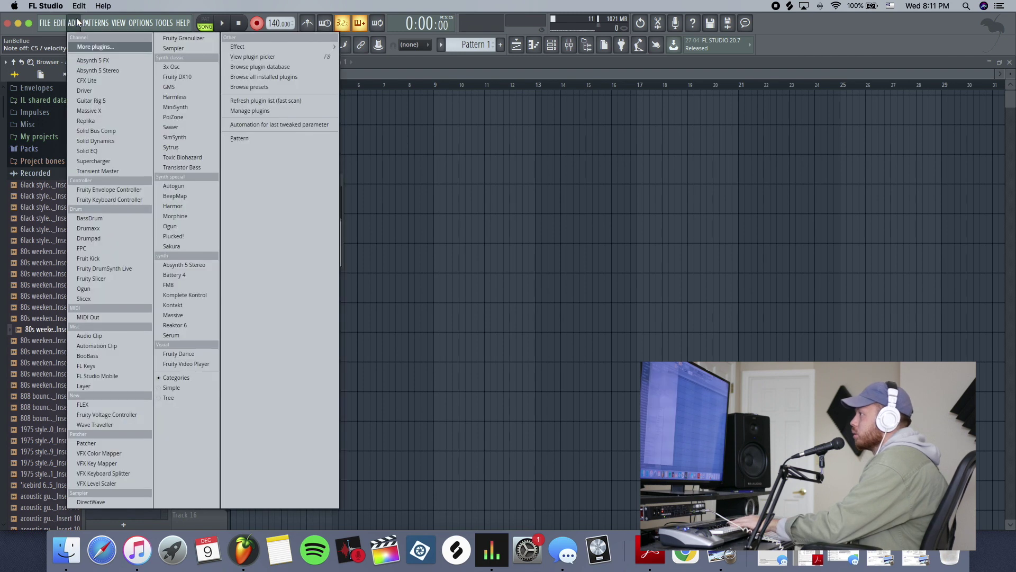
{"action": "left_click", "coordinate": [98, 365]}
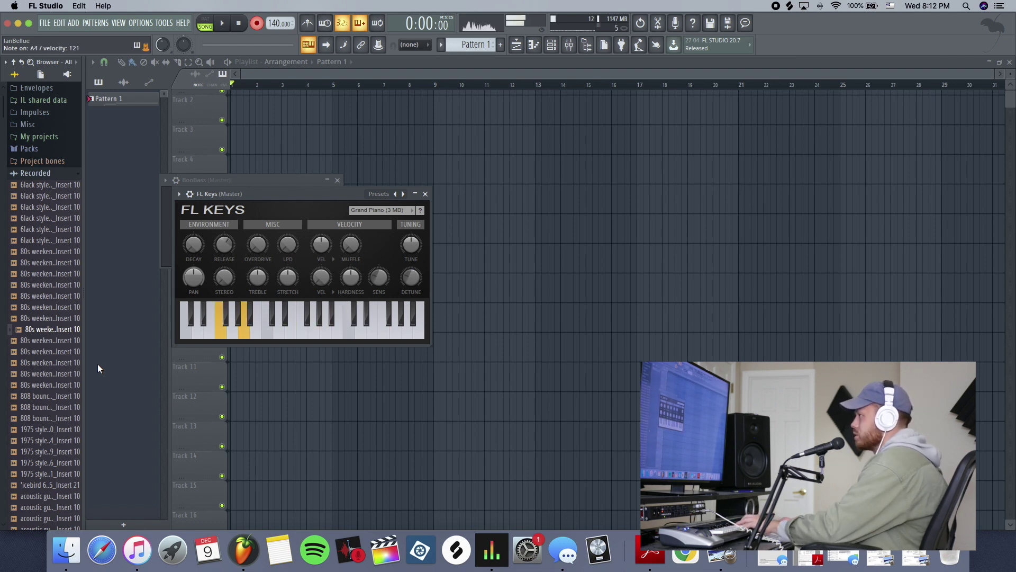
{"action": "left_click", "coordinate": [94, 23]}
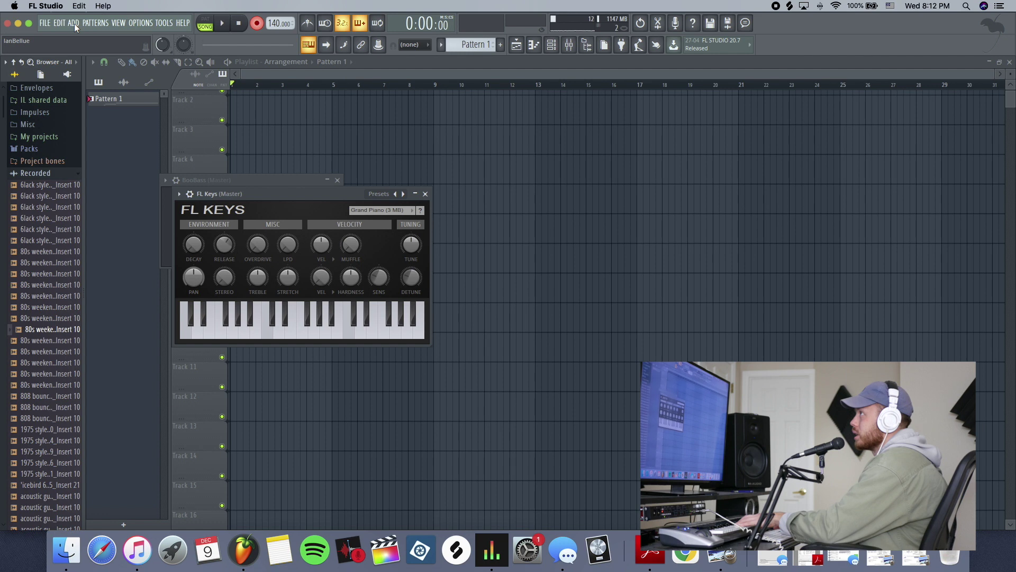
{"action": "left_click", "coordinate": [74, 23]}
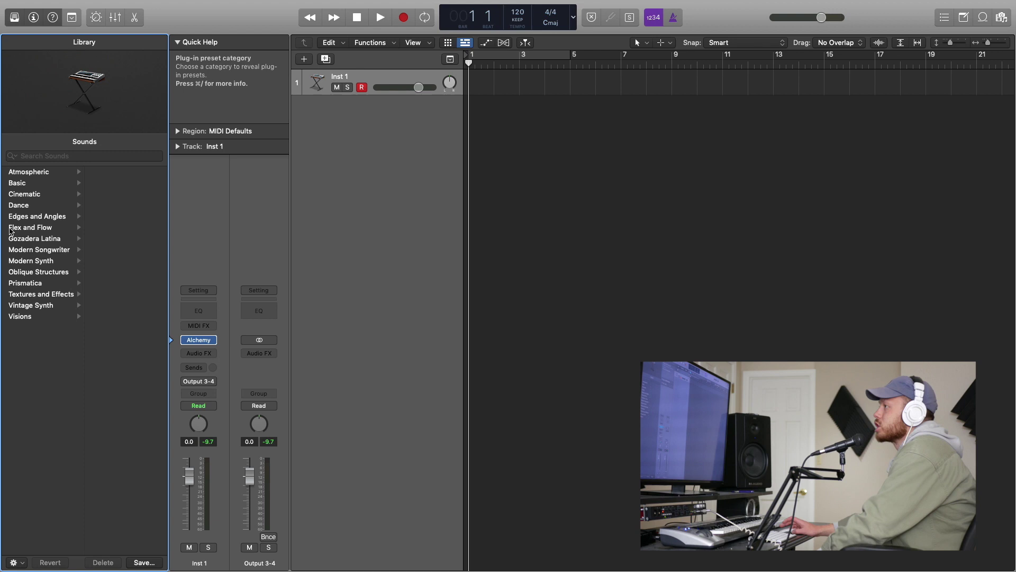
Step: List the Modern Synth > Arpeggiated patches, then open the Alchemy plug-in window
{"action": "left_click", "coordinate": [42, 262]}
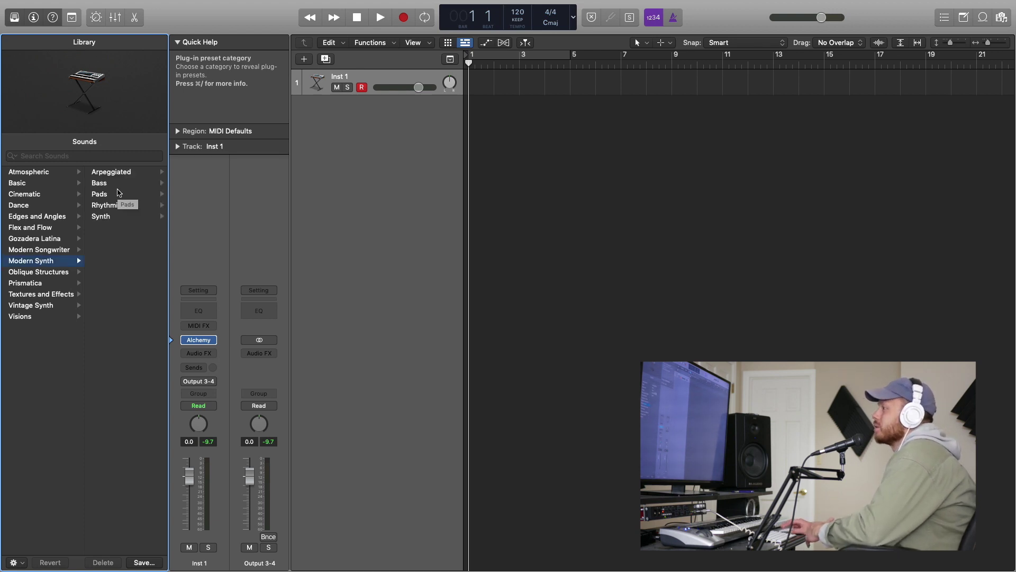
{"action": "mouse_move", "coordinate": [206, 343]}
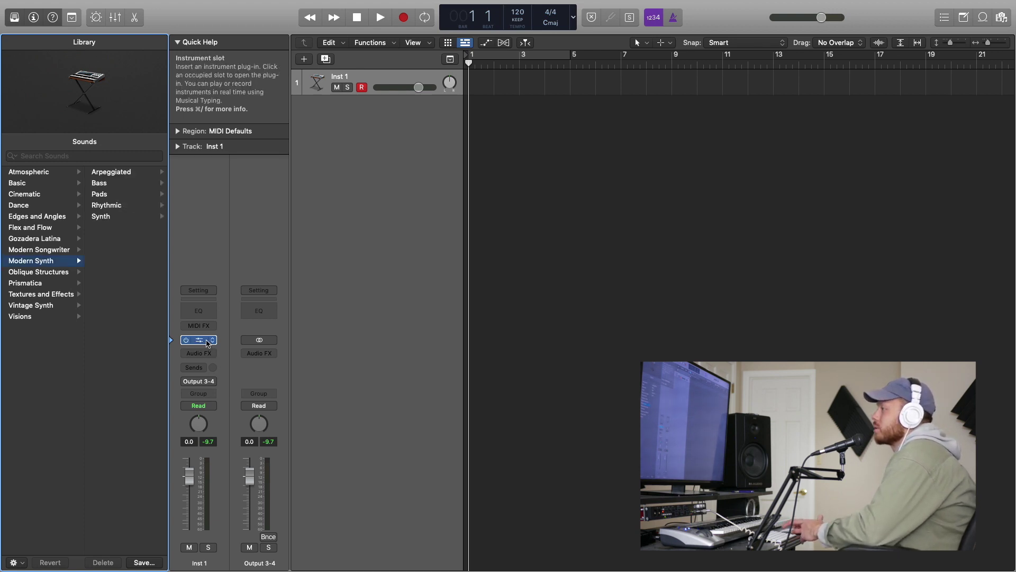
{"action": "left_click", "coordinate": [112, 173]}
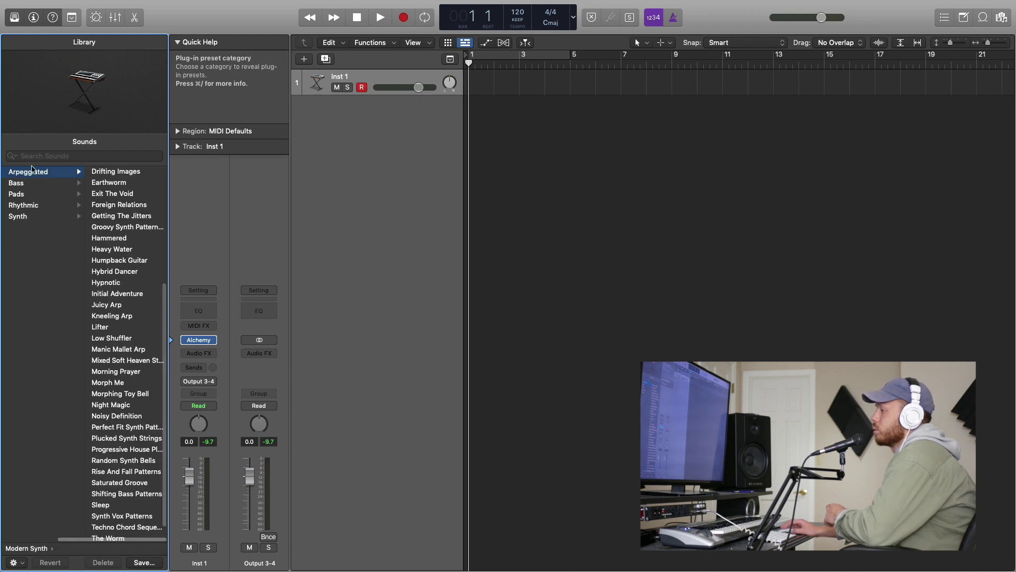
{"action": "left_click", "coordinate": [199, 340]}
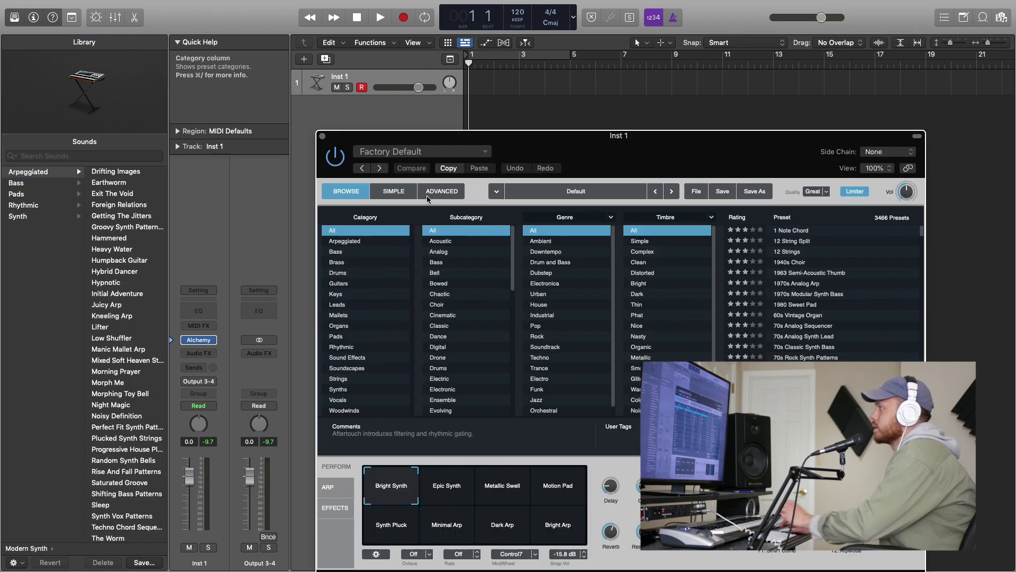
Step: Filter Alchemy presets by Bell, Drum and Bass, and Complex, then load Amphibian
{"action": "left_click", "coordinate": [487, 273]}
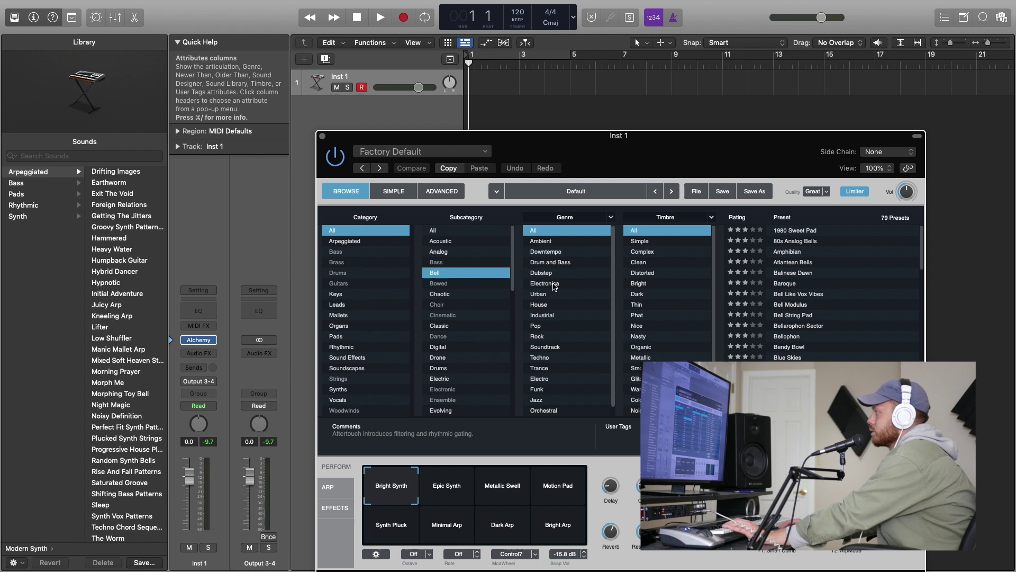
{"action": "left_click", "coordinate": [553, 261]}
{"action": "left_click", "coordinate": [643, 253]}
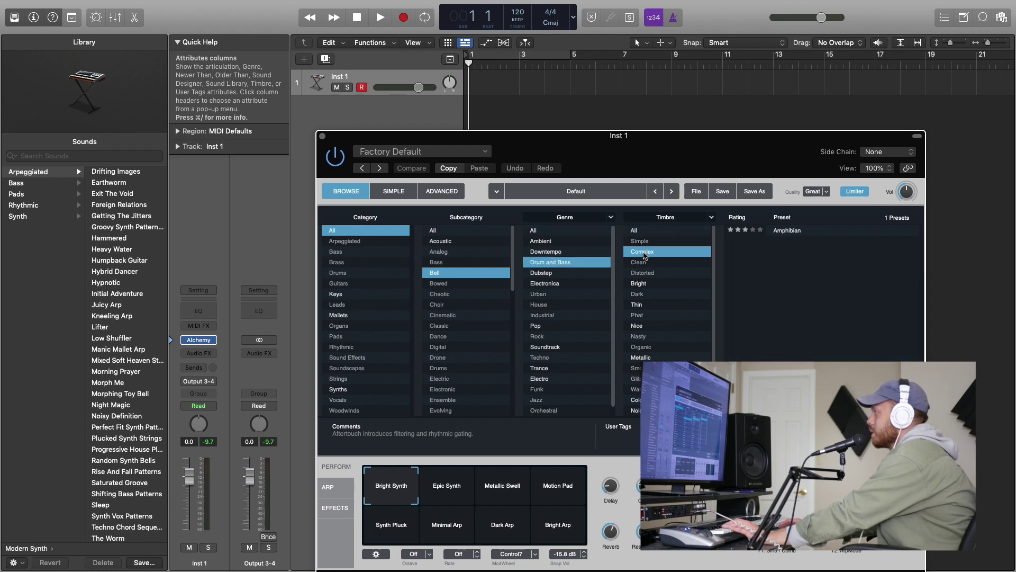
{"action": "left_click", "coordinate": [797, 231]}
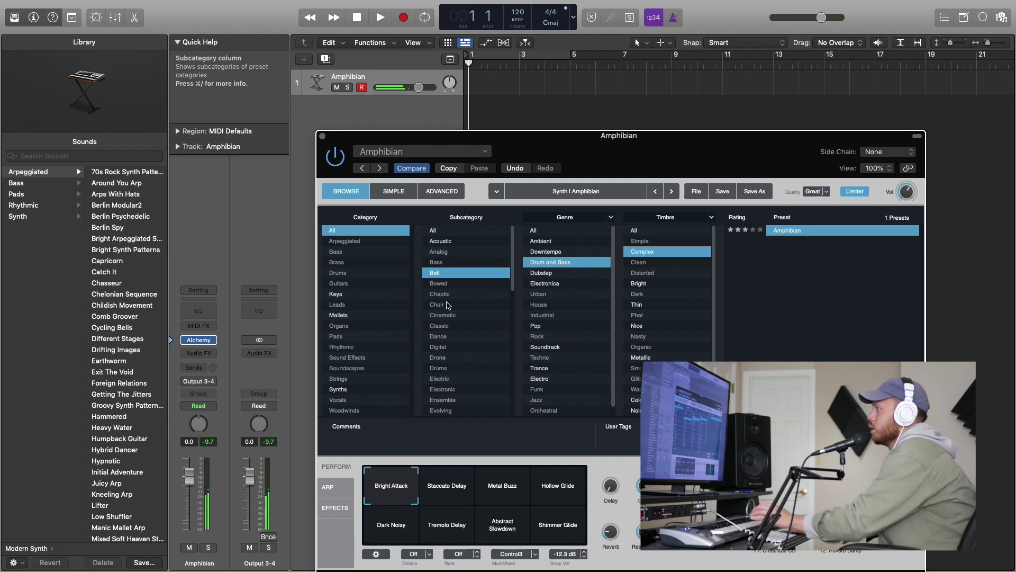
Step: Clear the filters and audition Aqua Mallet, Aquatic Mallets, Aurora Over Gjogursvatn, Fuzz Sweep Bass, and Heavy Handed Bass
{"action": "left_click", "coordinate": [336, 293]}
{"action": "left_click", "coordinate": [534, 231]}
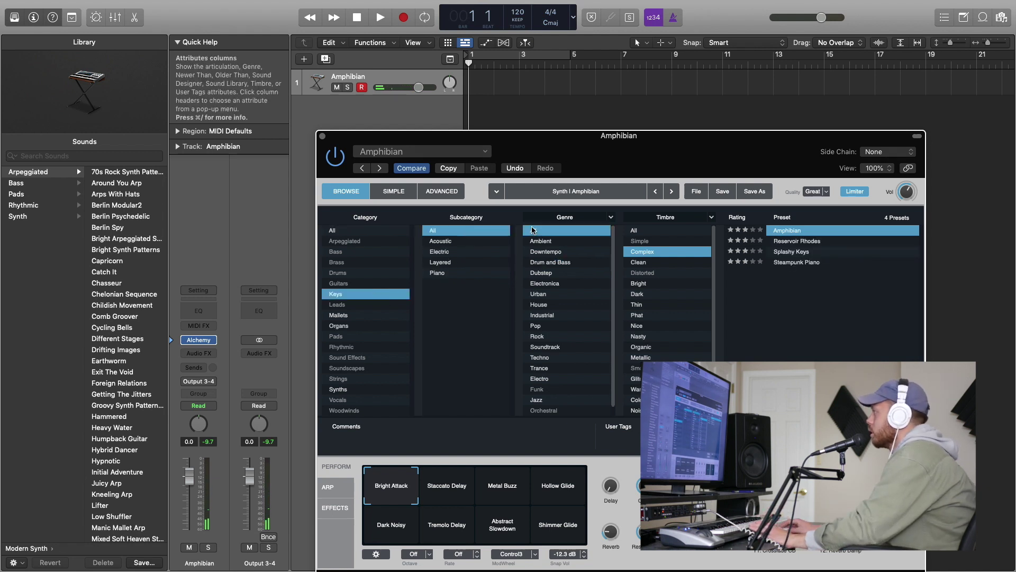
{"action": "left_click", "coordinate": [634, 230]}
{"action": "left_click", "coordinate": [871, 274]}
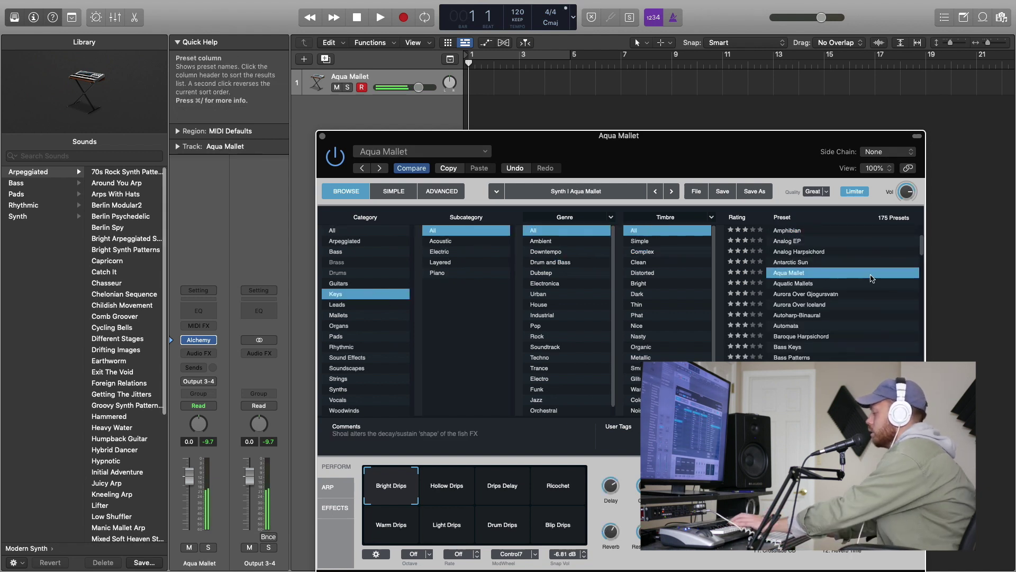
{"action": "left_click", "coordinate": [844, 286]}
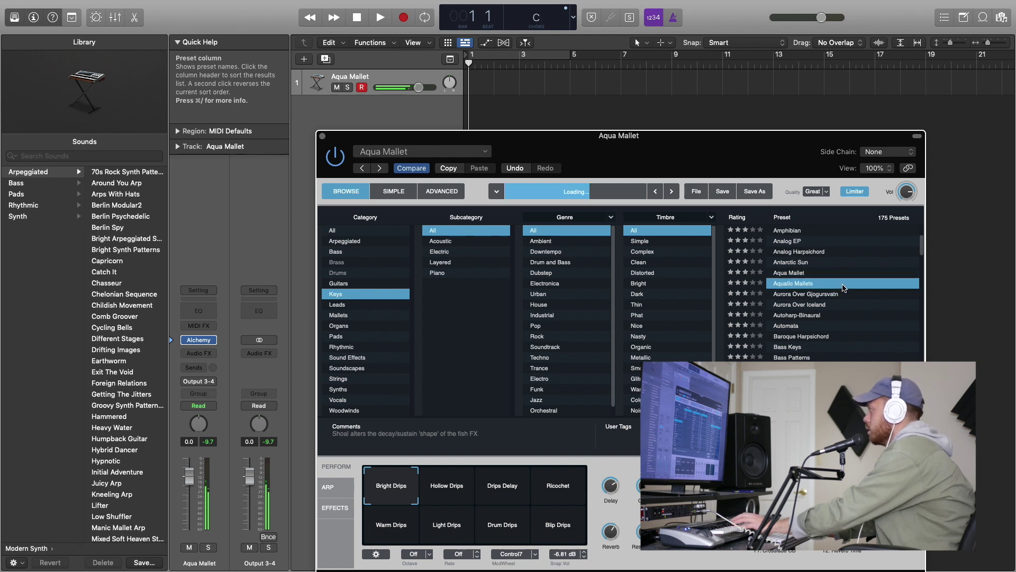
{"action": "left_click", "coordinate": [837, 293]}
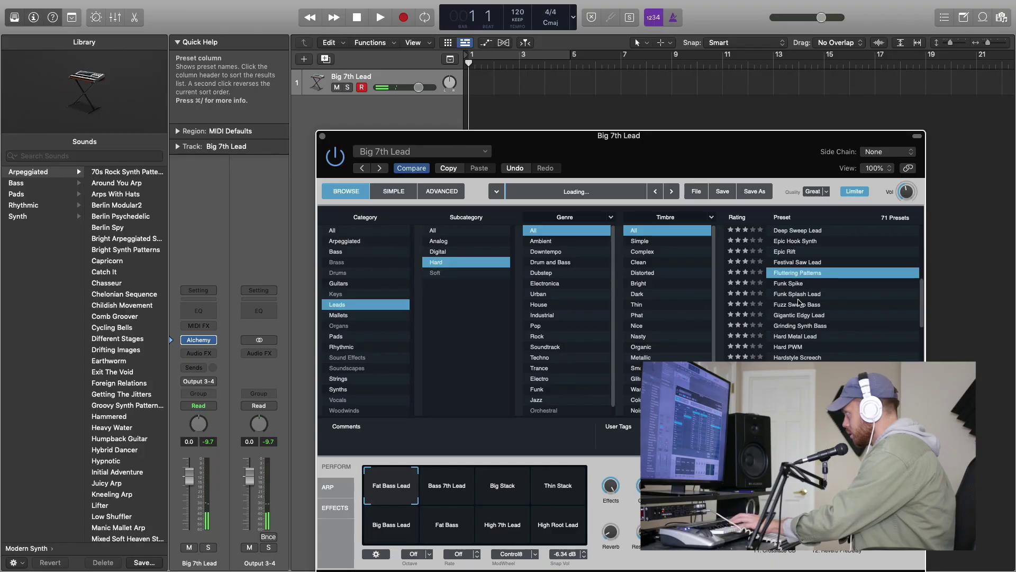
{"action": "left_click", "coordinate": [799, 301]}
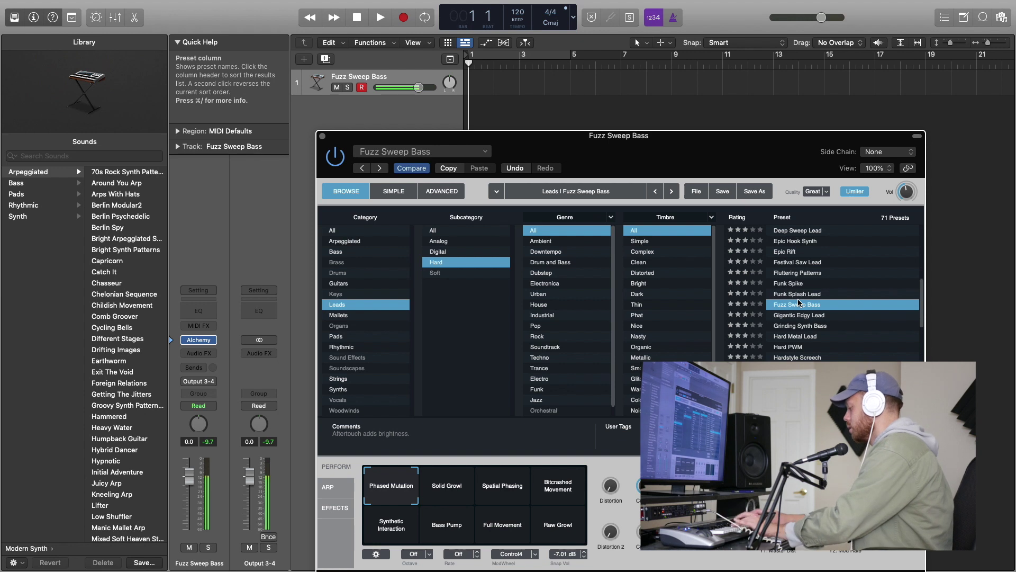
{"action": "left_click", "coordinate": [797, 368]}
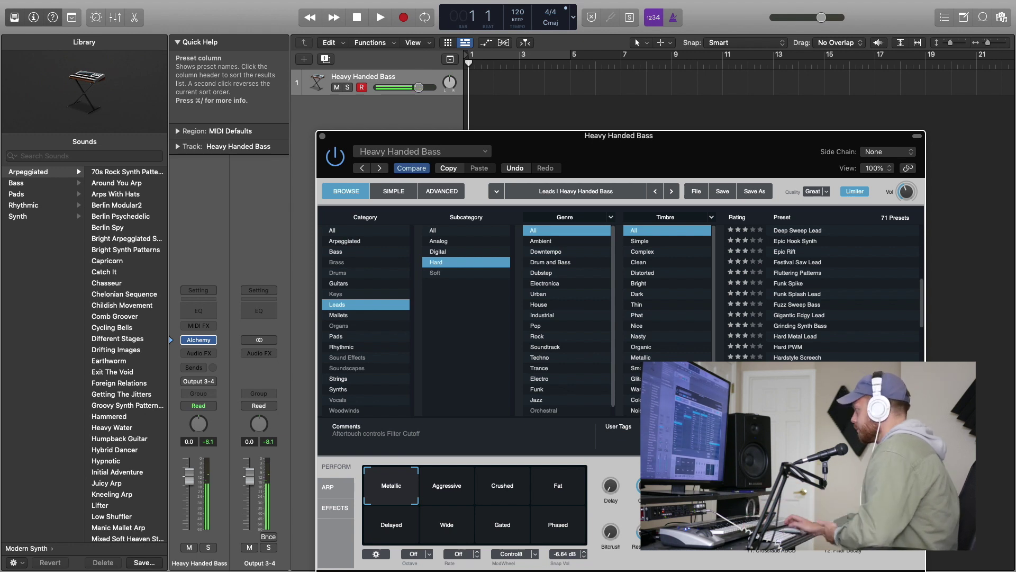
Step: Audition the Synths presets Big Hollow Bass, Binary Sun, Beautiful Ascent, Brain Drain, and Bright Punchy Synth
{"action": "left_click", "coordinate": [339, 390]}
{"action": "left_click", "coordinate": [818, 327]}
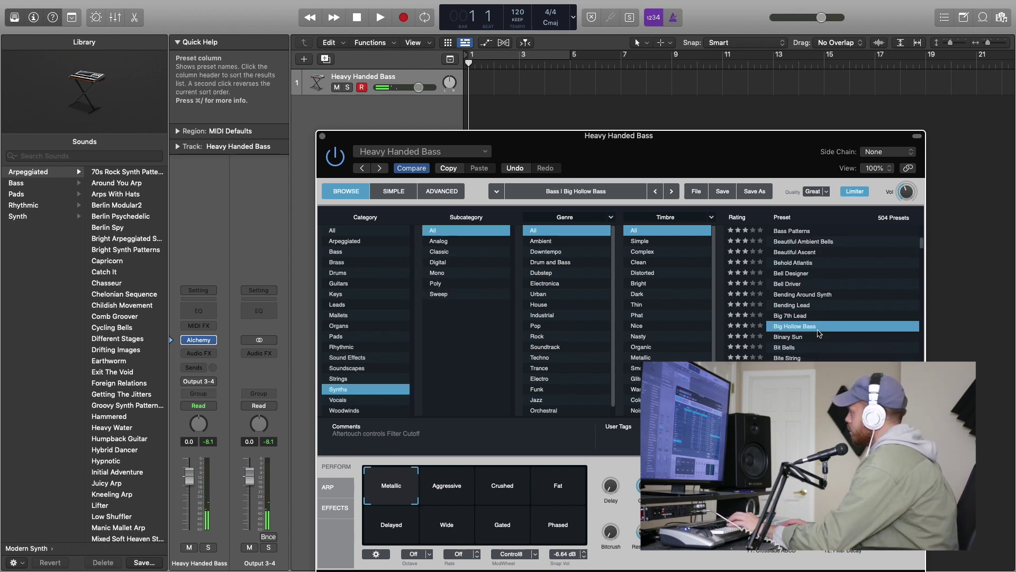
{"action": "left_click", "coordinate": [819, 338]}
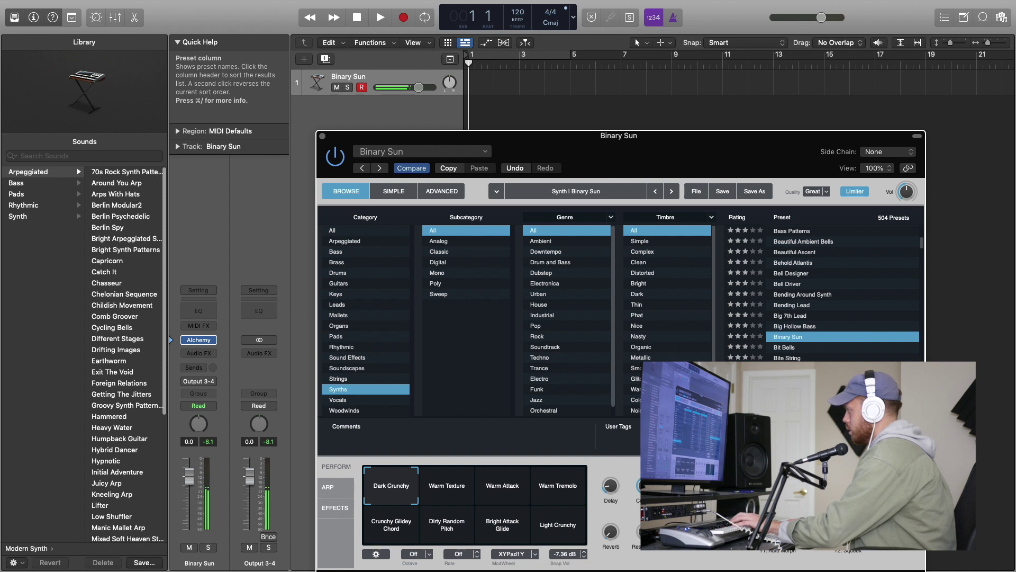
{"action": "left_click", "coordinate": [836, 249]}
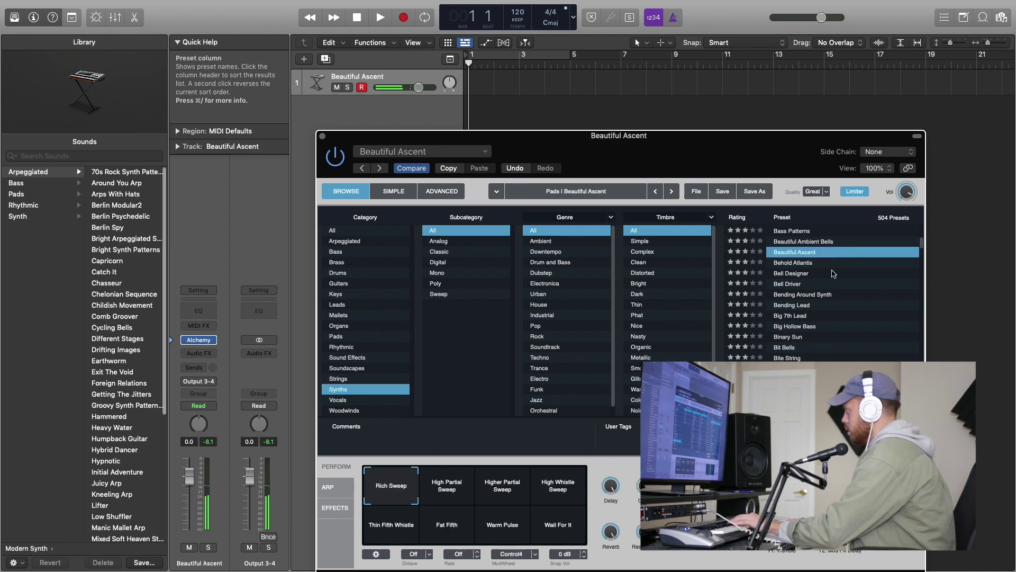
{"action": "left_click", "coordinate": [810, 390]}
{"action": "scroll", "coordinate": [810, 390], "scroll_direction": "down", "scroll_amount": 5}
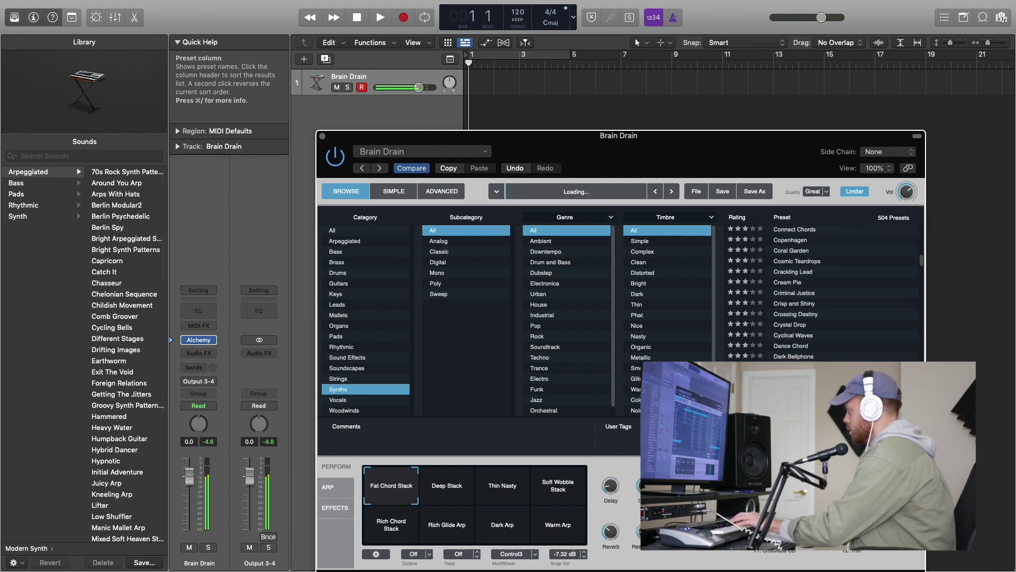
{"action": "scroll", "coordinate": [810, 343], "scroll_direction": "up", "scroll_amount": 10}
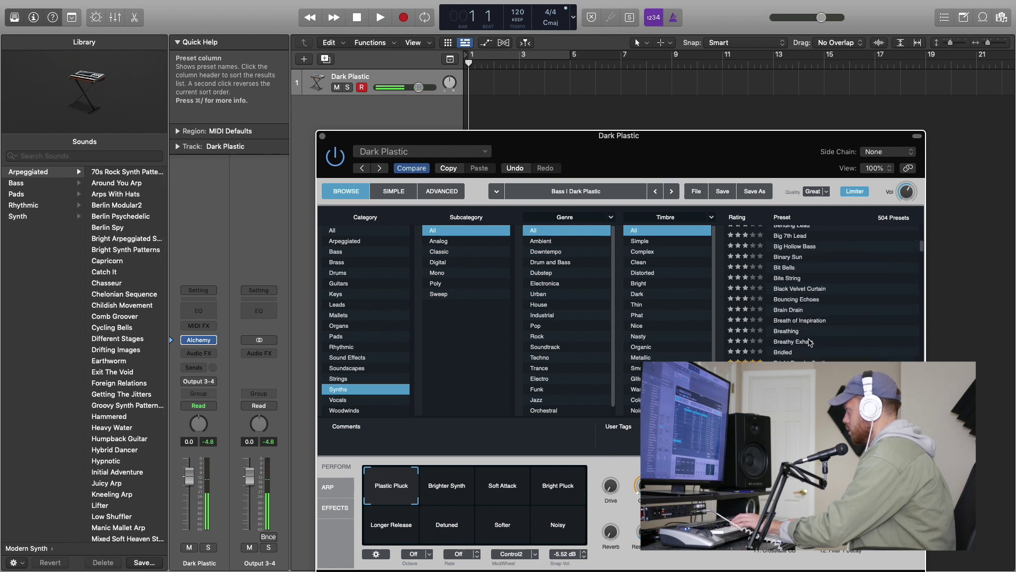
{"action": "left_click", "coordinate": [804, 363]}
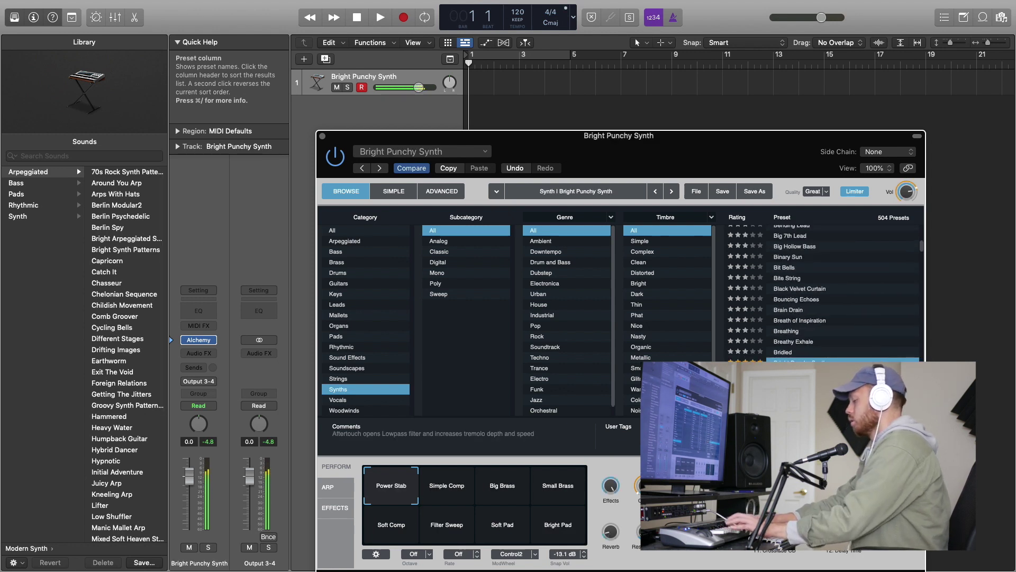
Step: Audition the Keys presets Flute Noise, FM Light Electric Piano, and Fractal Strum, ending on Gentle Sine Bells
{"action": "left_click", "coordinate": [337, 305]}
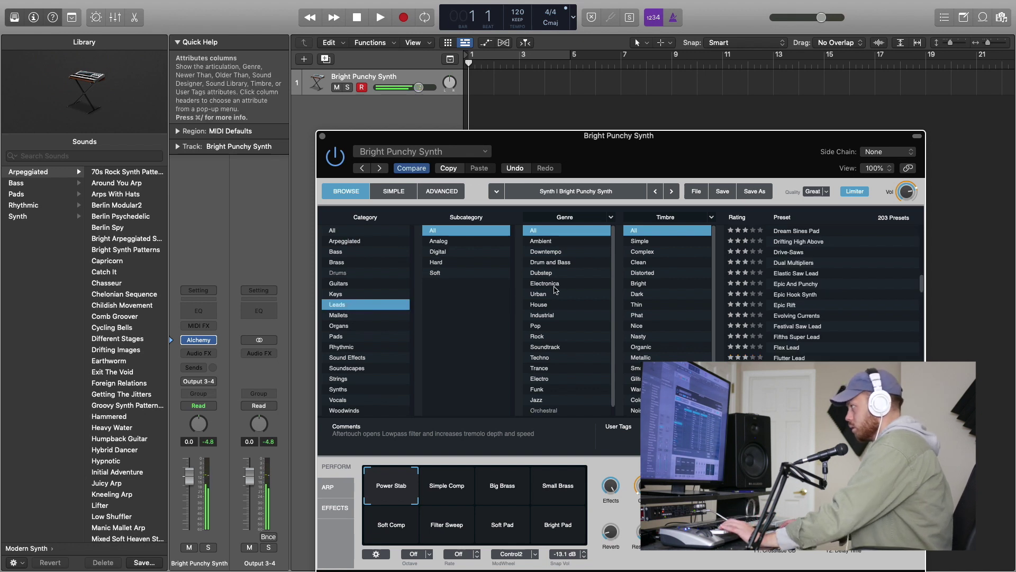
{"action": "left_click", "coordinate": [336, 294]}
{"action": "left_click", "coordinate": [840, 274]}
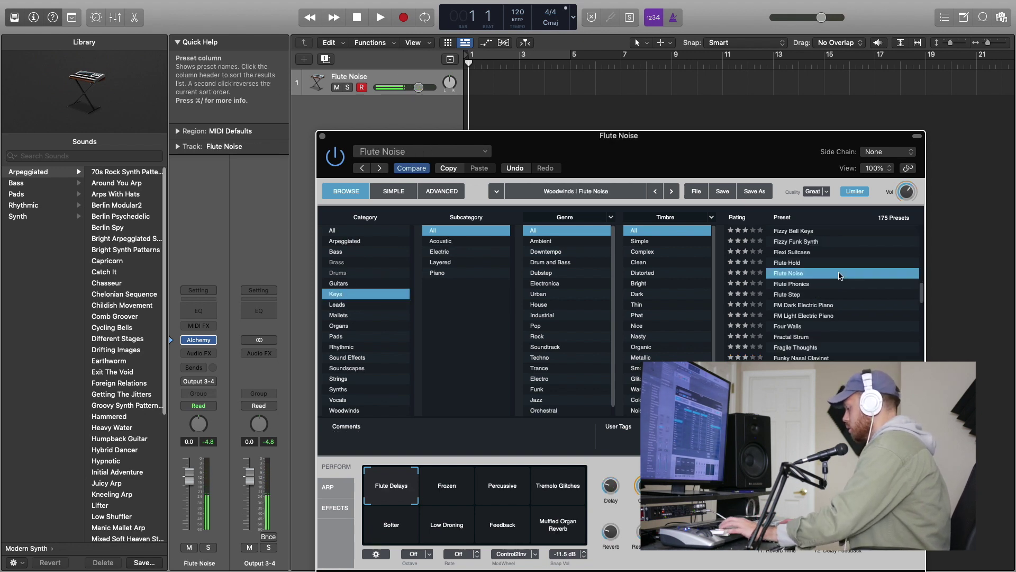
{"action": "left_click", "coordinate": [820, 316]}
{"action": "left_click", "coordinate": [805, 337]}
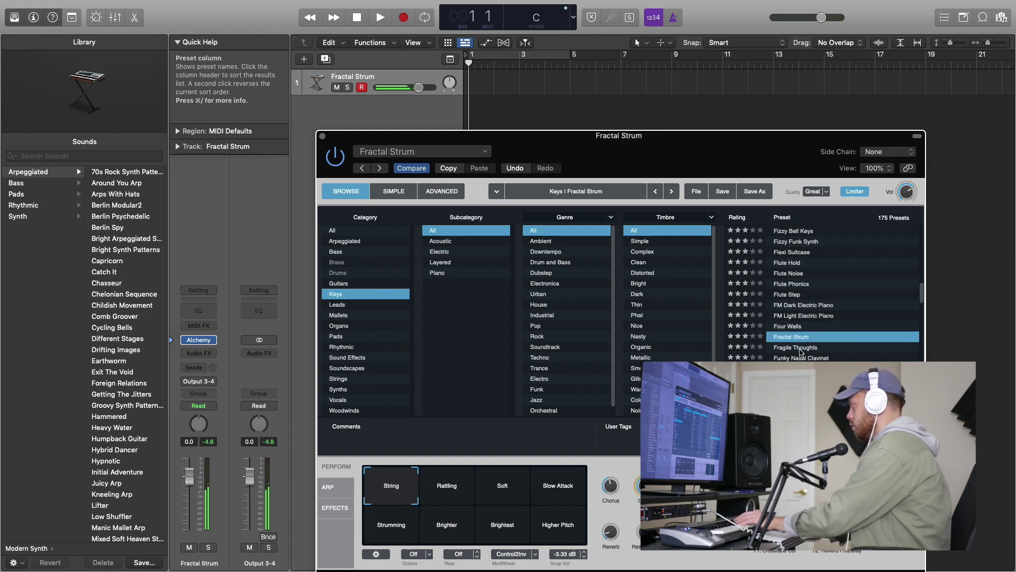
{"action": "key", "text": "Down"}
{"action": "key", "text": "Down"}
{"action": "key", "text": "Down"}
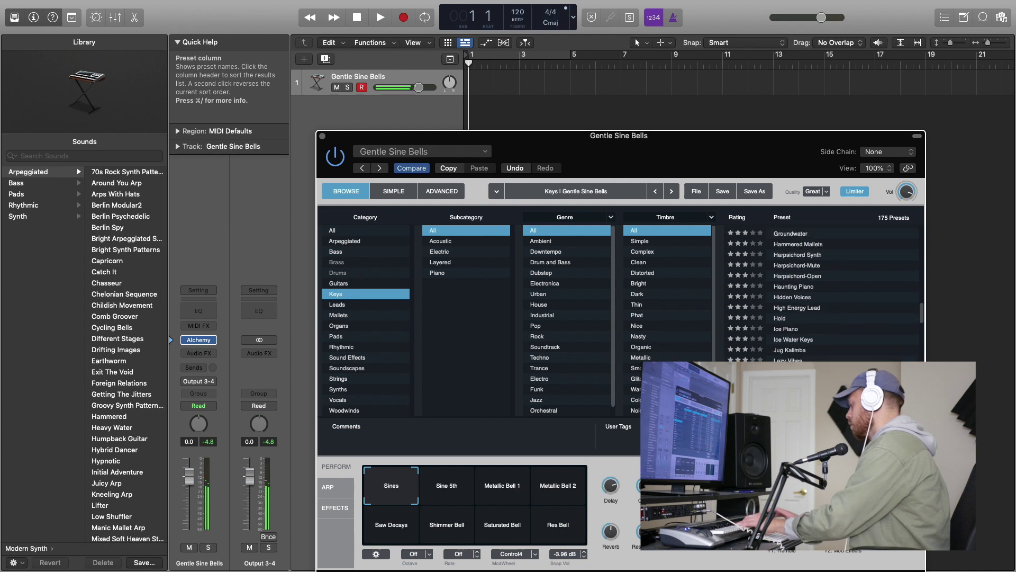
{"action": "scroll", "coordinate": [823, 291], "scroll_direction": "down", "scroll_amount": 5}
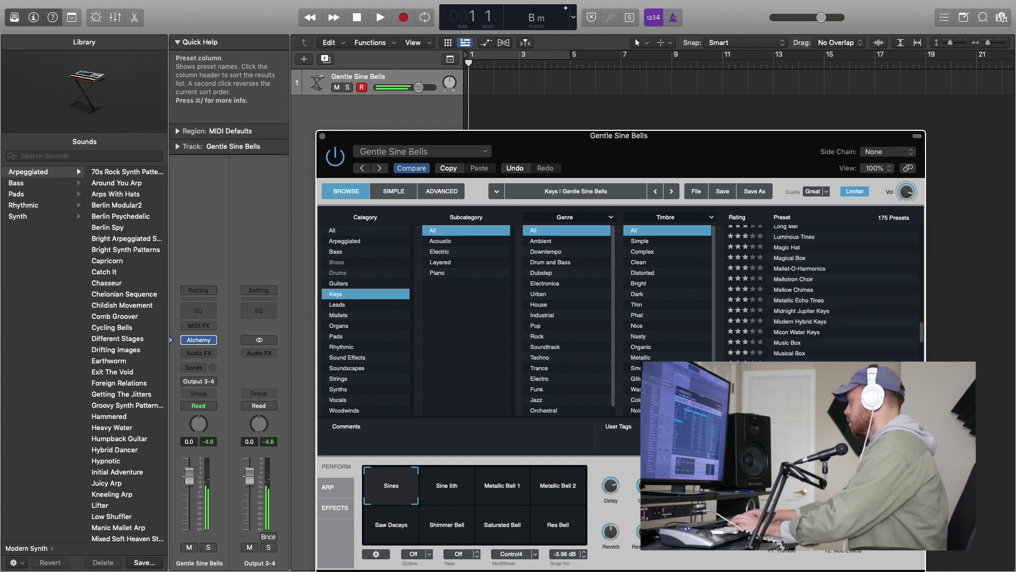
{"action": "scroll", "coordinate": [796, 350], "scroll_direction": "up", "scroll_amount": 8}
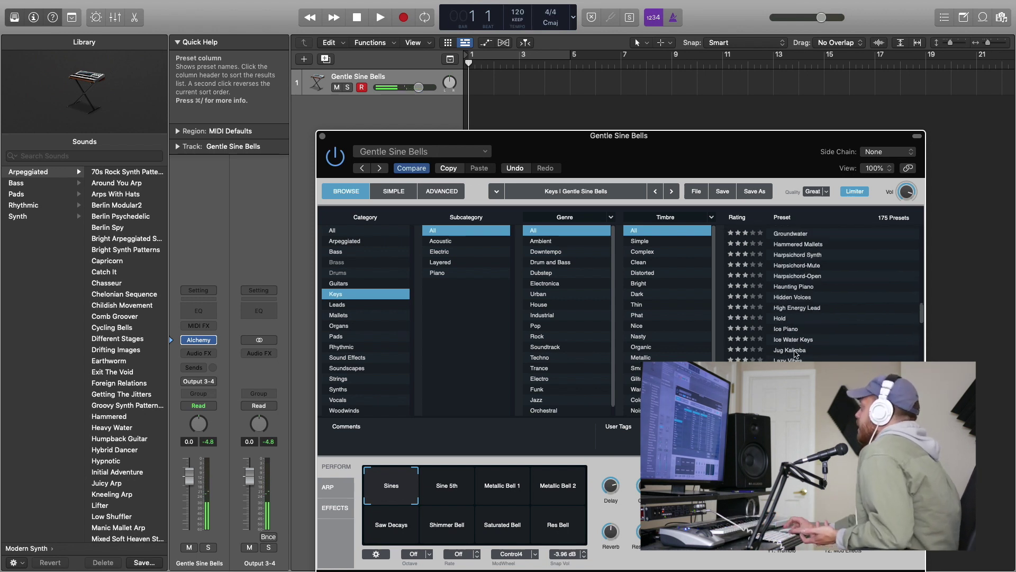
{"action": "scroll", "coordinate": [791, 339], "scroll_direction": "down", "scroll_amount": 5}
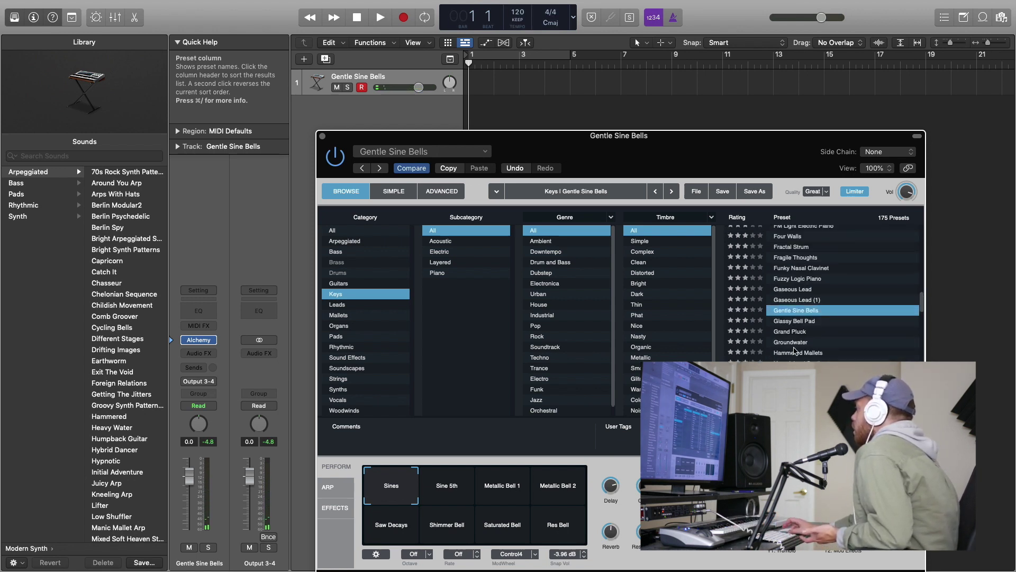
Step: Swap Alchemy for Retro Synth, set track volume to -10.0, and load Cheerful Melody
{"action": "left_click", "coordinate": [200, 341]}
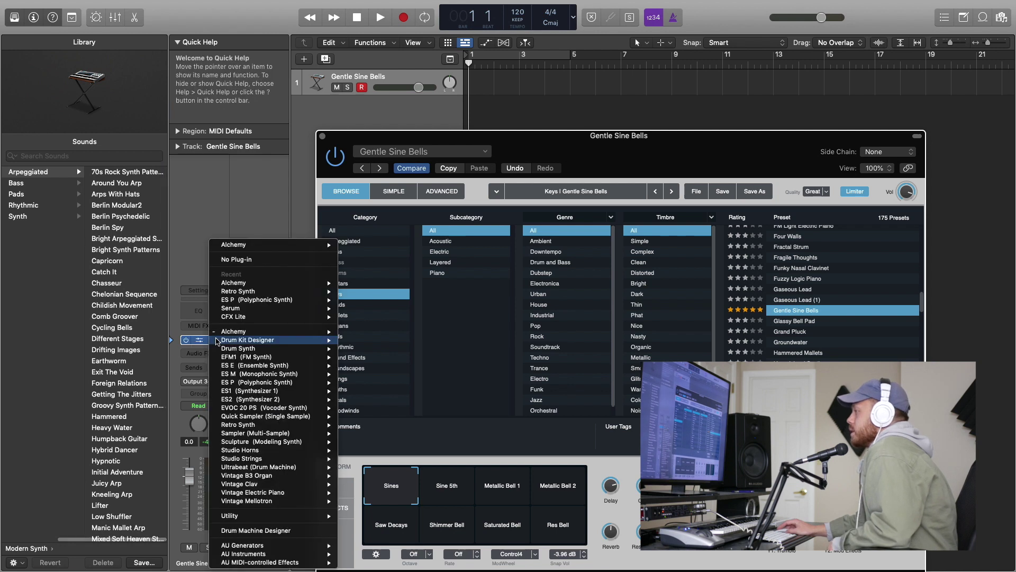
{"action": "left_click", "coordinate": [260, 424]}
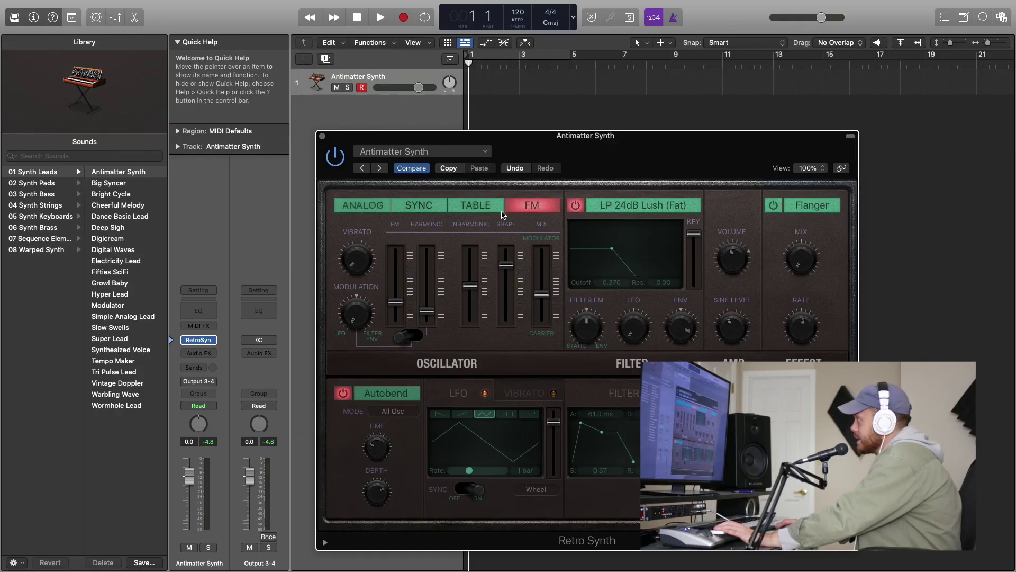
{"action": "key", "text": "Down"}
{"action": "key", "text": "Down"}
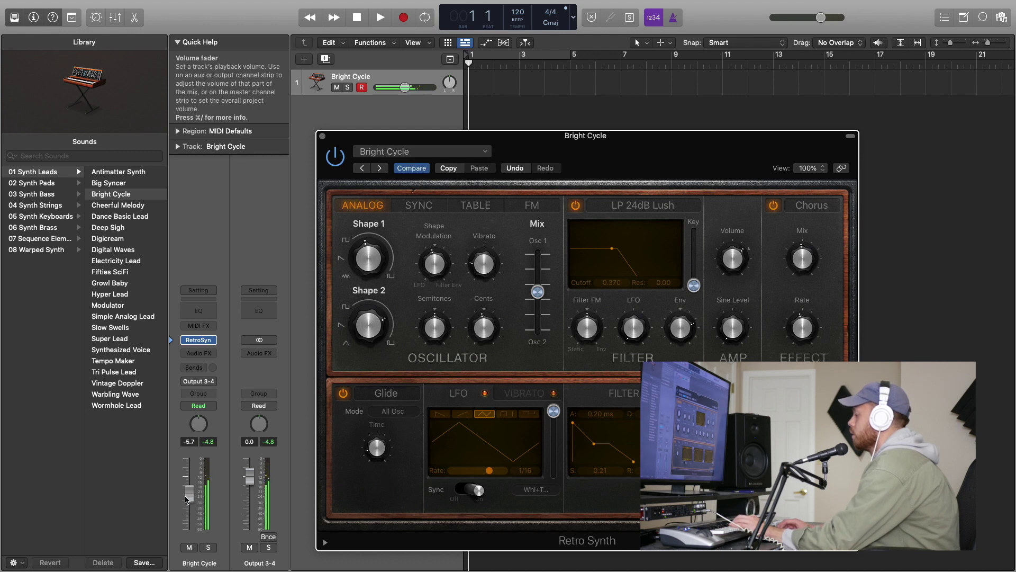
{"action": "left_click_drag", "start_coordinate": [186, 507], "coordinate": [186, 517]}
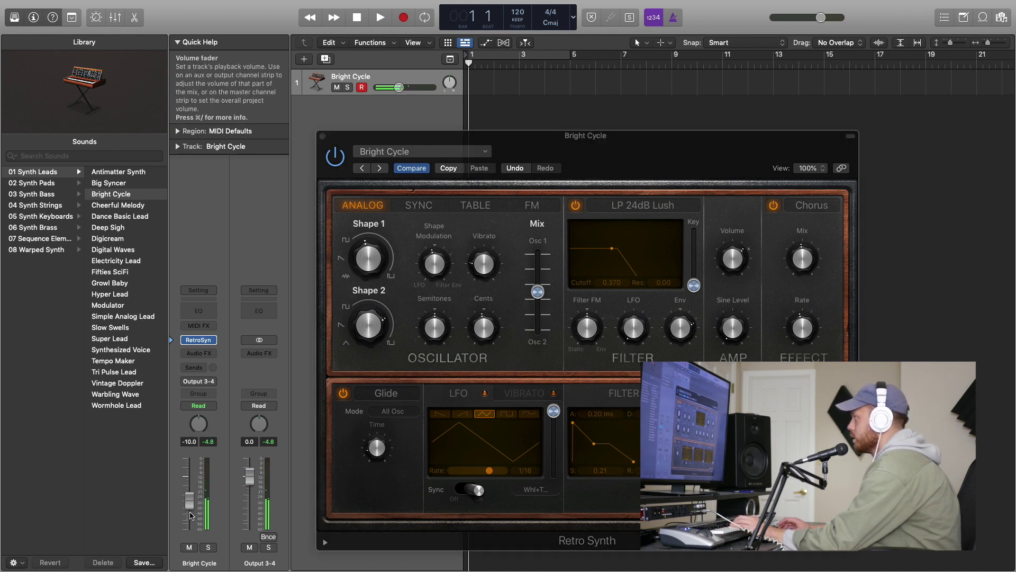
{"action": "left_click", "coordinate": [381, 168]}
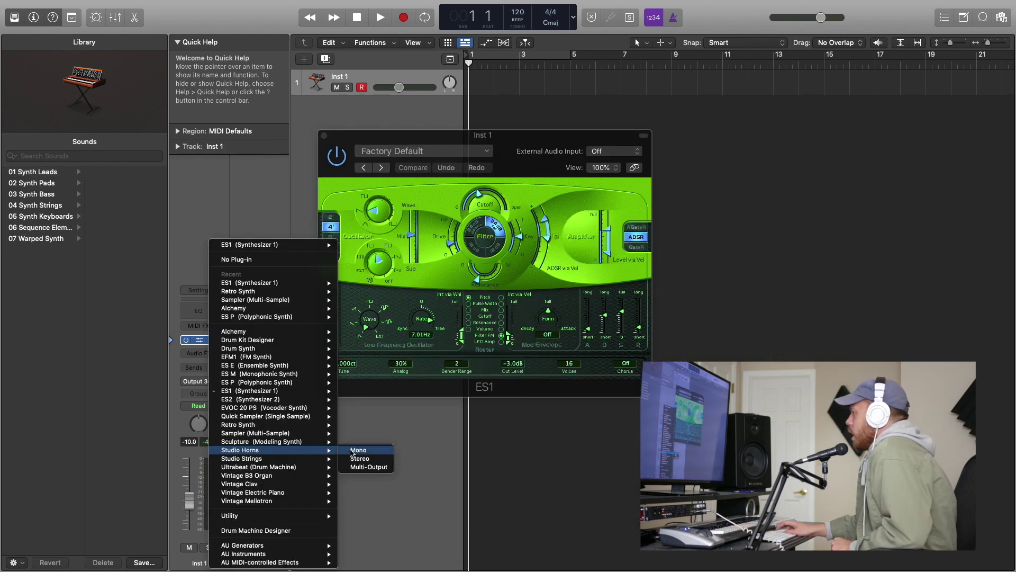
Step: Load Quick Sampler and audition its Horns of Doom and Metallic Piano patches
{"action": "mouse_move", "coordinate": [312, 460]}
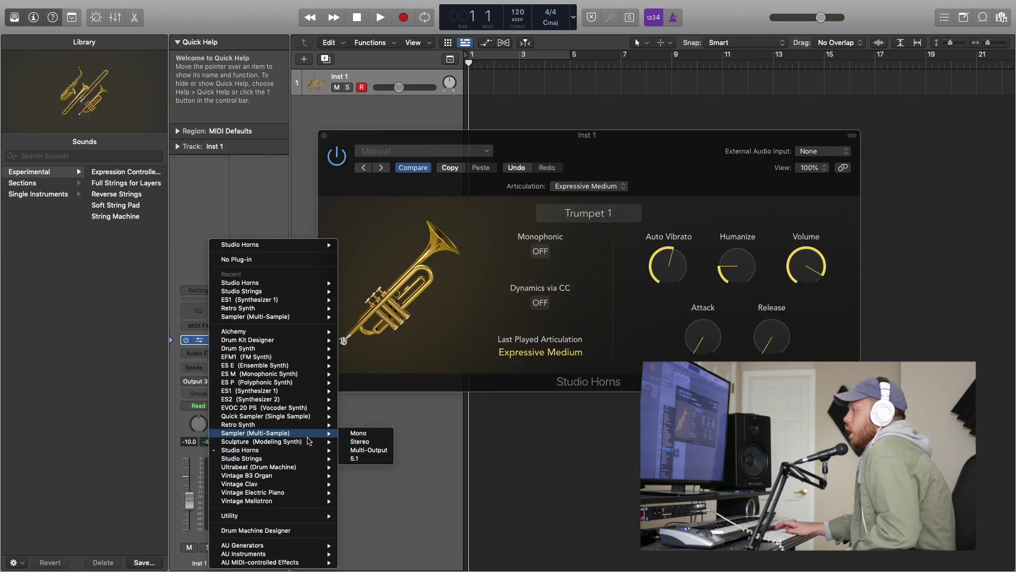
{"action": "mouse_move", "coordinate": [306, 461]}
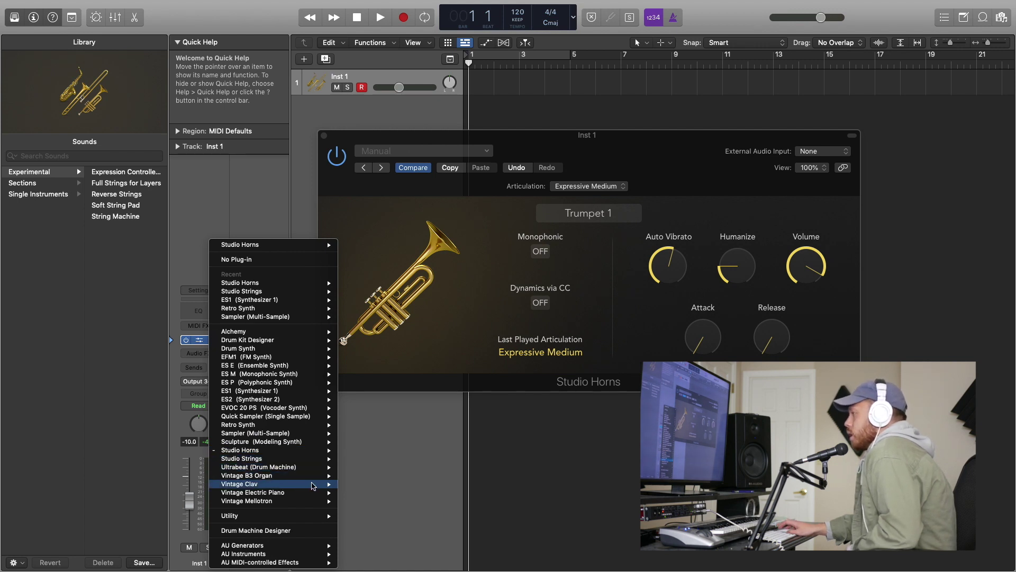
{"action": "mouse_move", "coordinate": [313, 488]}
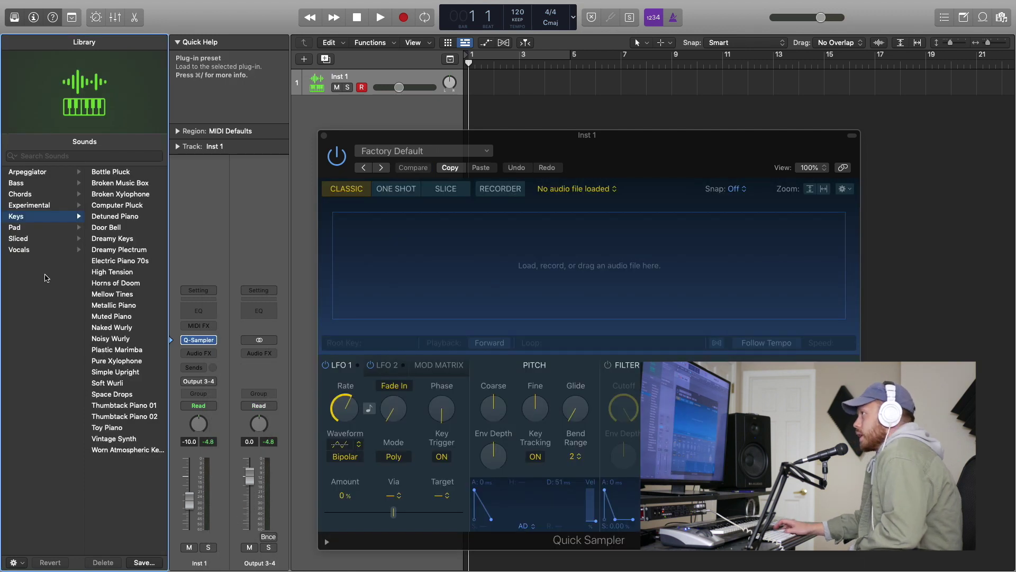
{"action": "left_click", "coordinate": [137, 286]}
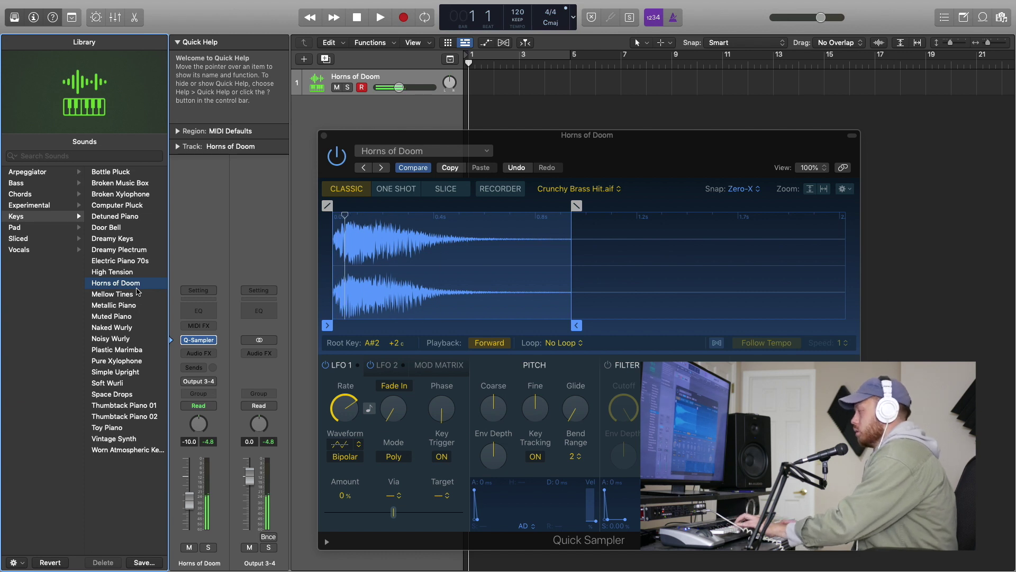
{"action": "left_click", "coordinate": [120, 306]}
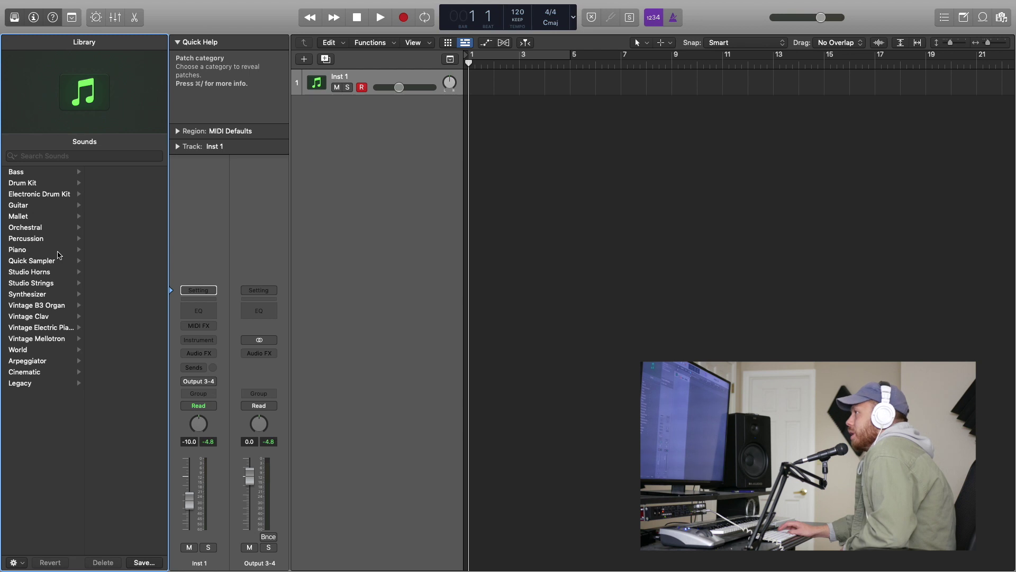
Step: Audition the Boesendorfer Grand, Steinway Grand Piano, and Yamaha Grand Piano patches from the Piano category
{"action": "left_click", "coordinate": [59, 252]}
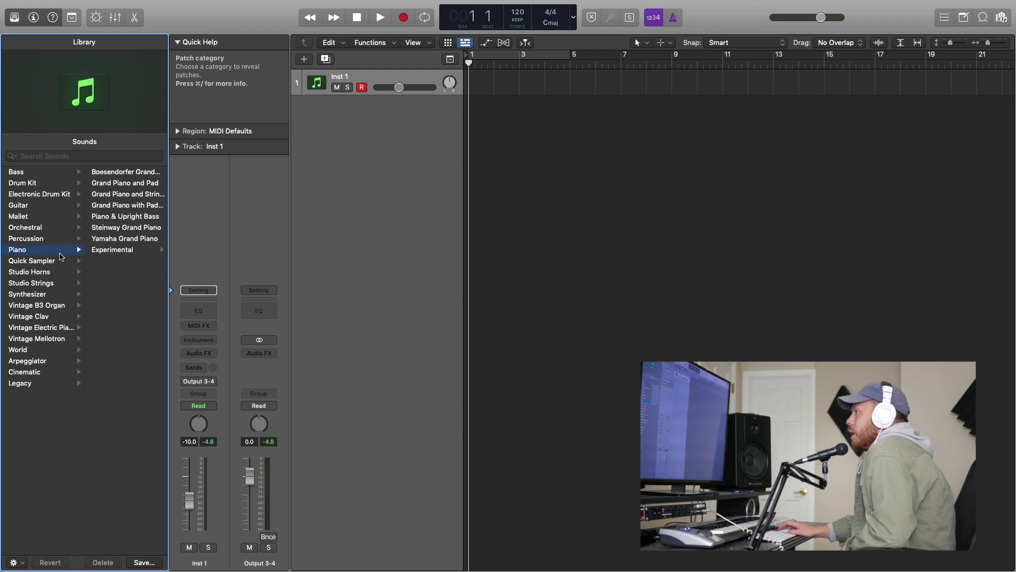
{"action": "left_click", "coordinate": [106, 173]}
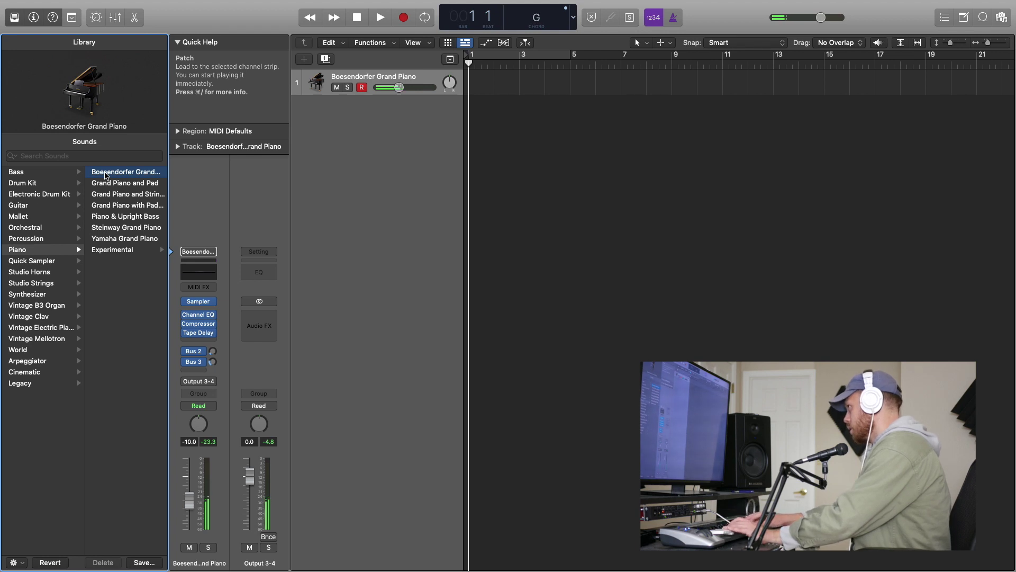
{"action": "left_click", "coordinate": [121, 227]}
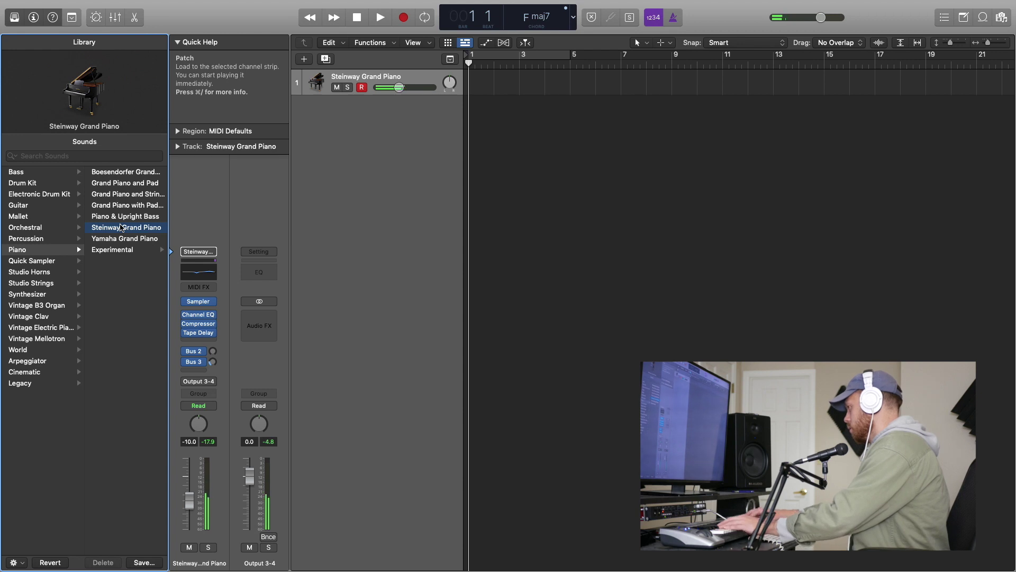
{"action": "left_click", "coordinate": [124, 238]}
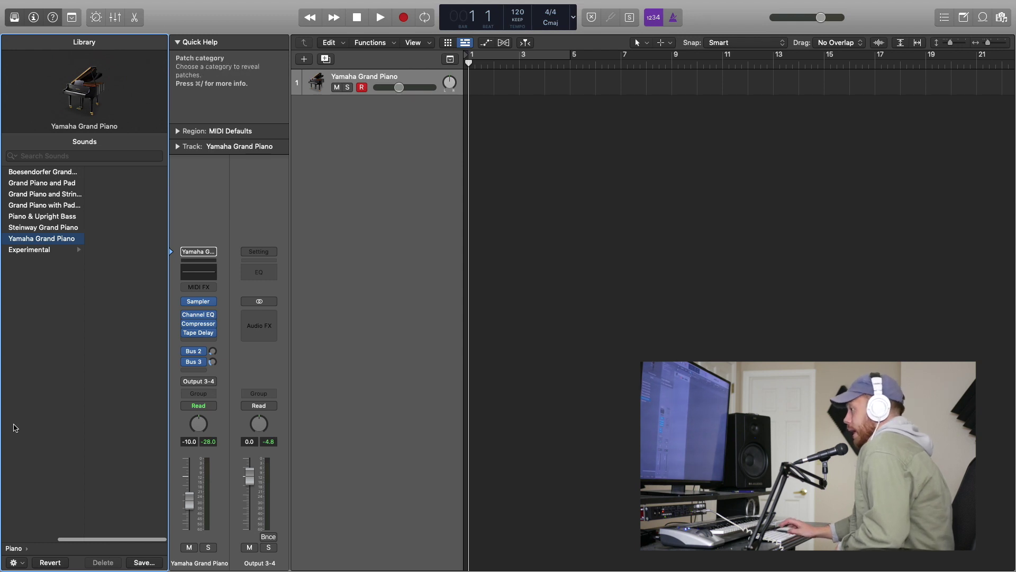
{"action": "scroll", "coordinate": [22, 530], "scroll_direction": "left", "scroll_amount": 5}
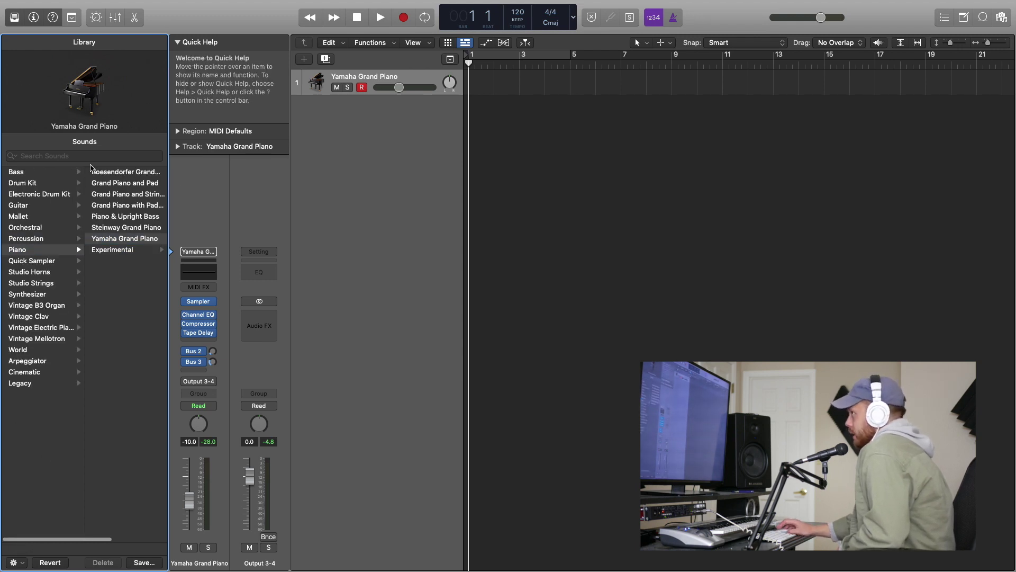
{"action": "left_click", "coordinate": [25, 227]}
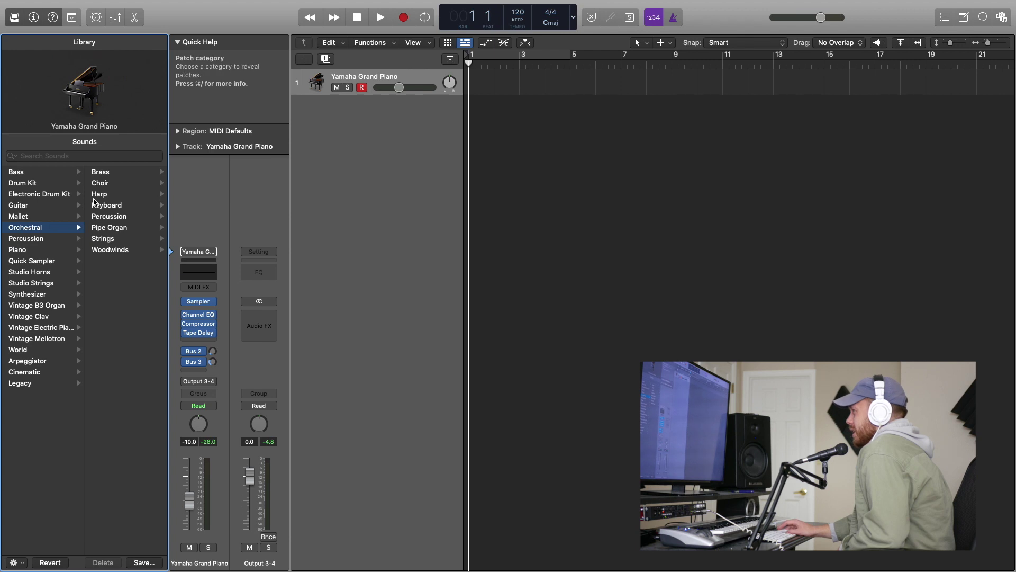
Step: Load the Full Brass patch from Orchestral Brass, then return to the top categories
{"action": "left_click", "coordinate": [116, 173]}
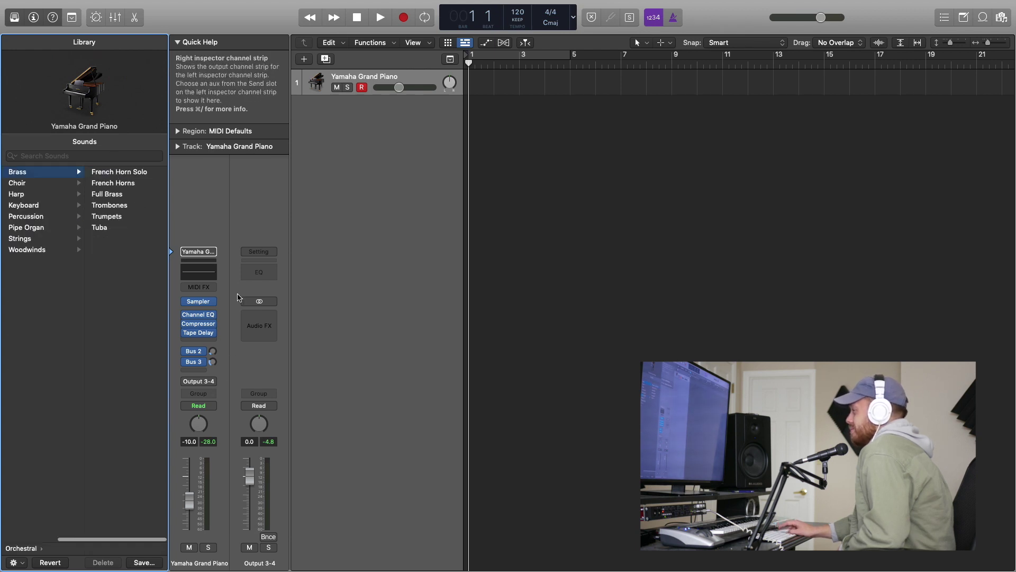
{"action": "left_click", "coordinate": [127, 196]}
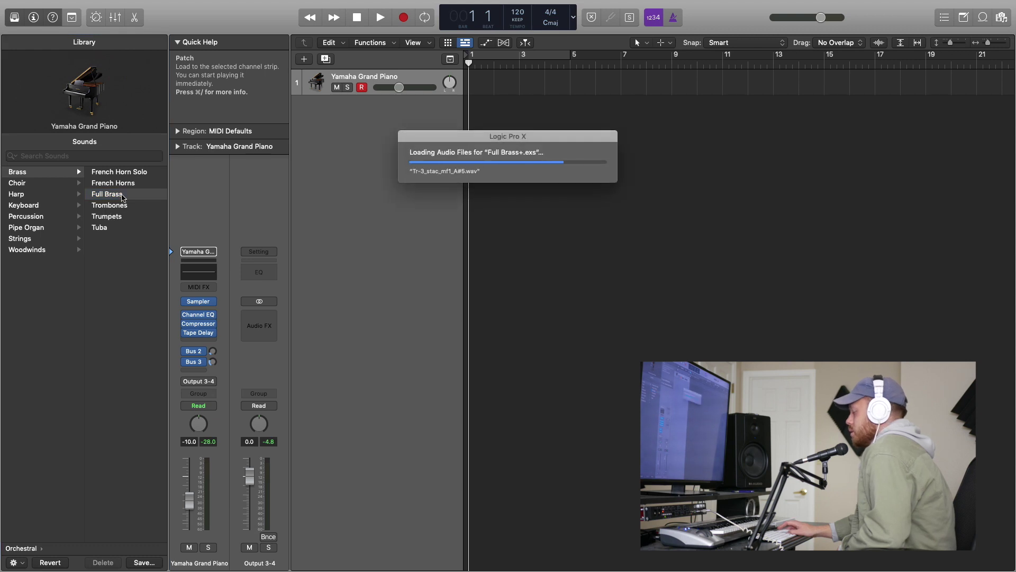
{"action": "key", "text": "Left"}
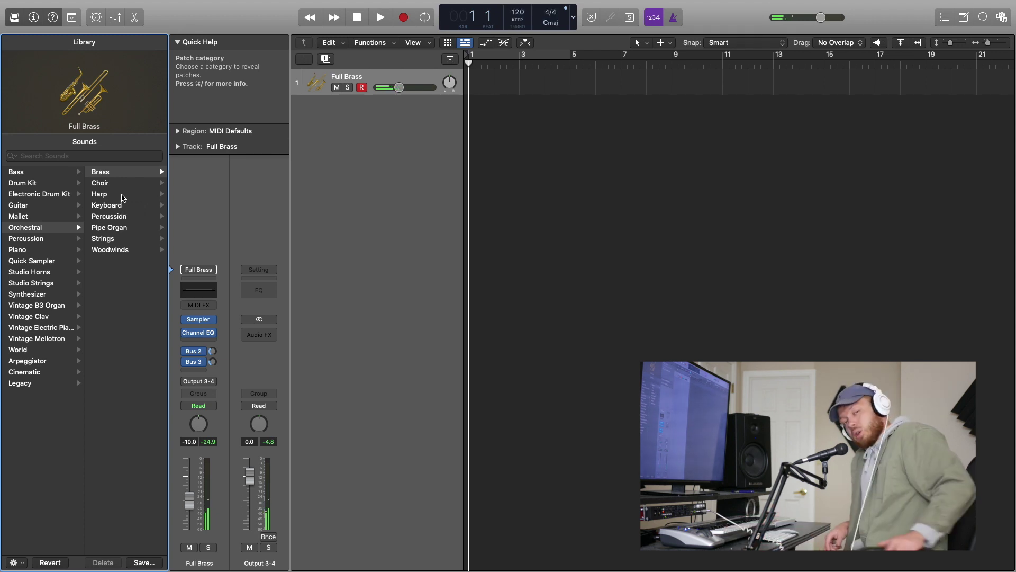
Step: Load the 808 Flex kit from the Electronic Drum Kit sounds in the Library
{"action": "left_click", "coordinate": [24, 182]}
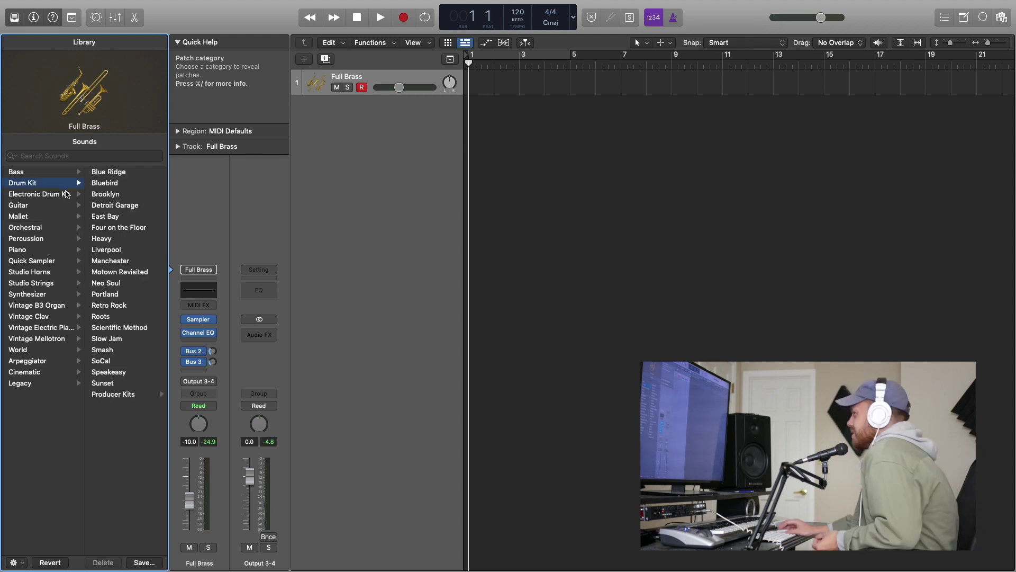
{"action": "left_click", "coordinate": [53, 193]}
{"action": "left_click", "coordinate": [105, 173]}
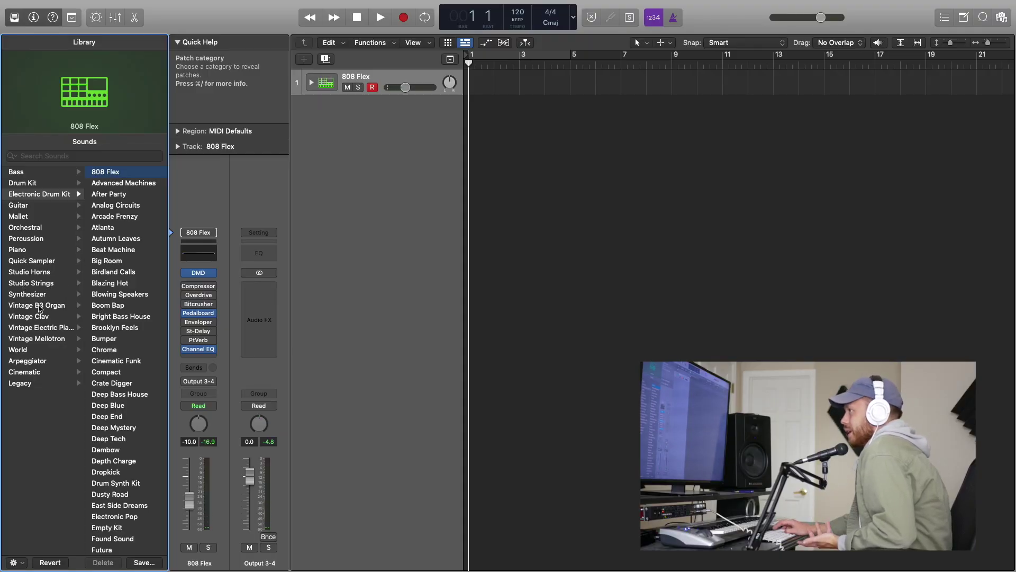
Step: Swap it for the Plasma Bass patch from Synthesizer > EDM Bass, returning to the top categories
{"action": "left_click", "coordinate": [48, 295]}
{"action": "left_click", "coordinate": [121, 231]}
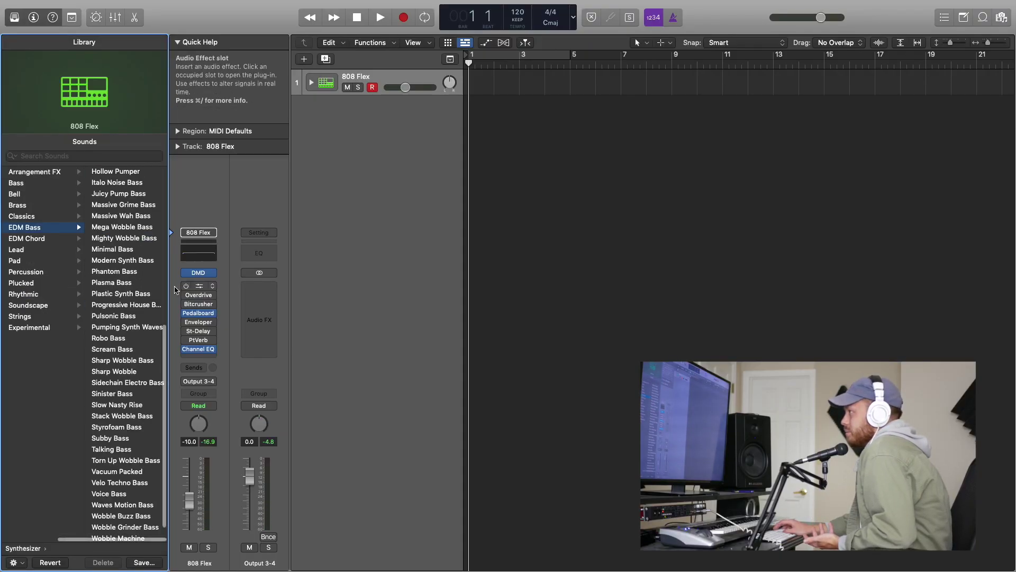
{"action": "left_click", "coordinate": [154, 285]}
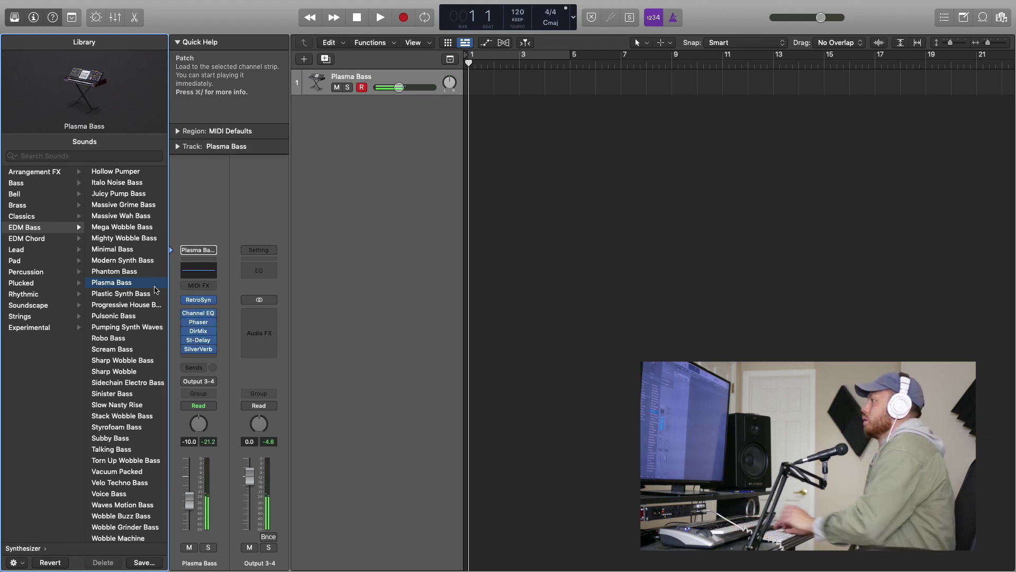
{"action": "left_click", "coordinate": [30, 549]}
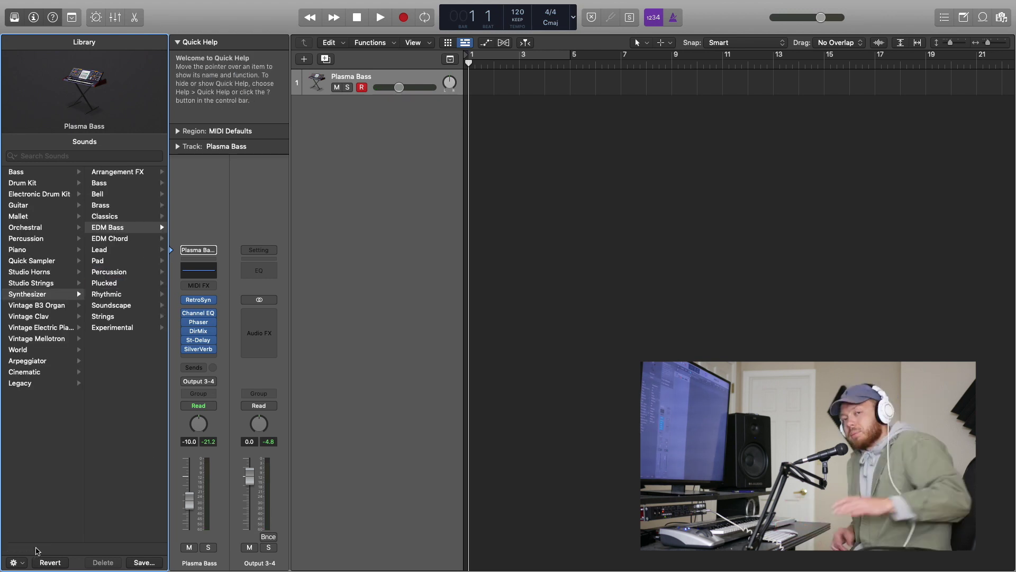